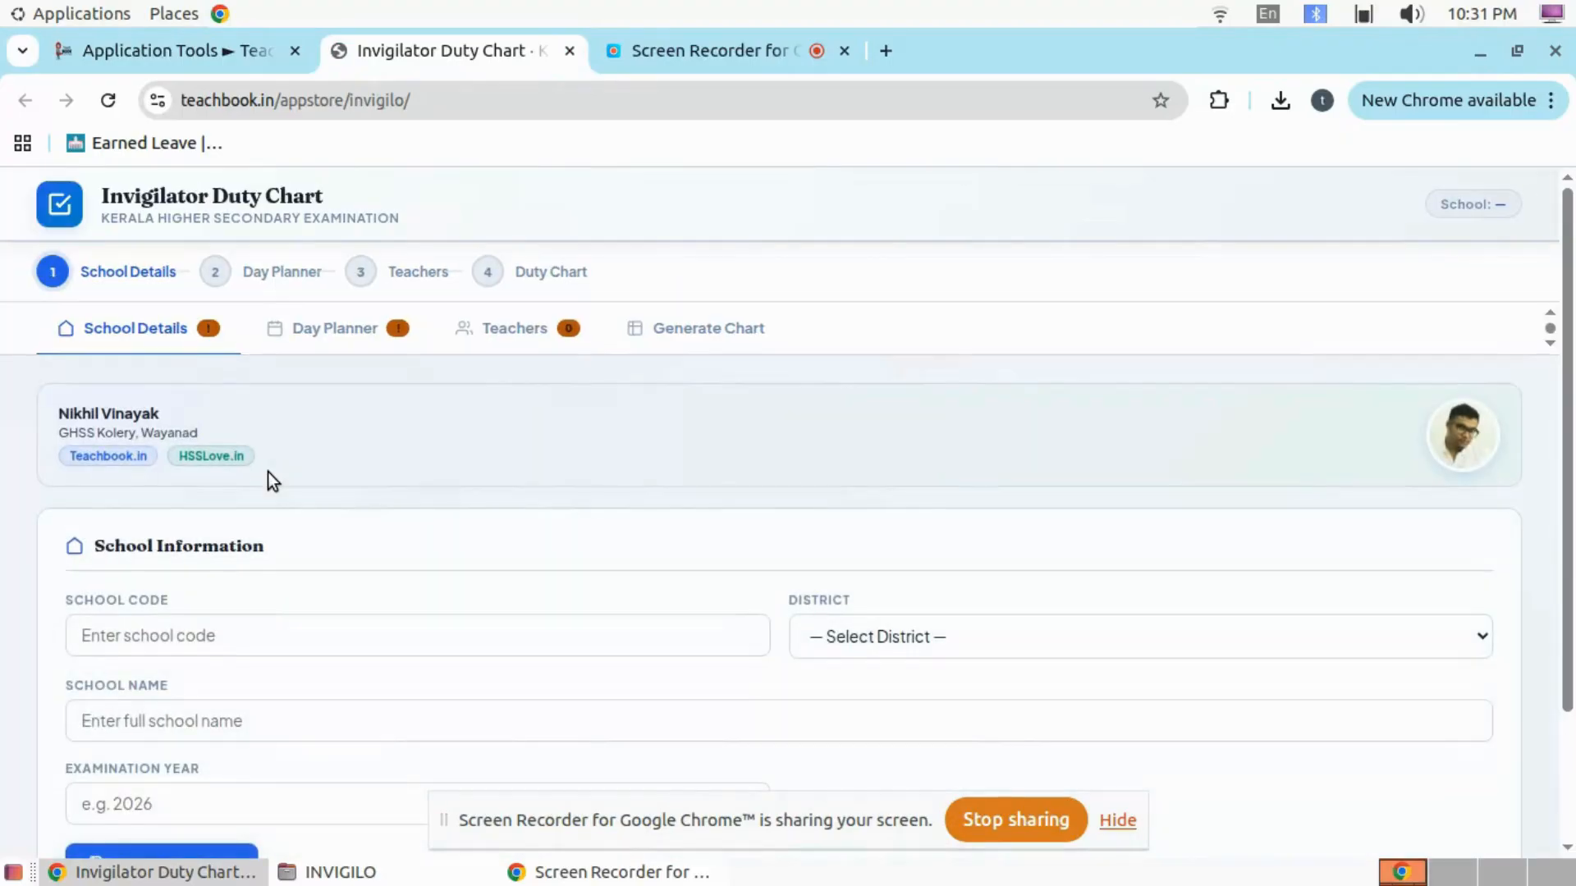
Step: Enter 000000 as the school code and choose Wayanad as the district in the school information form
scroll(317, 442, down, 3)
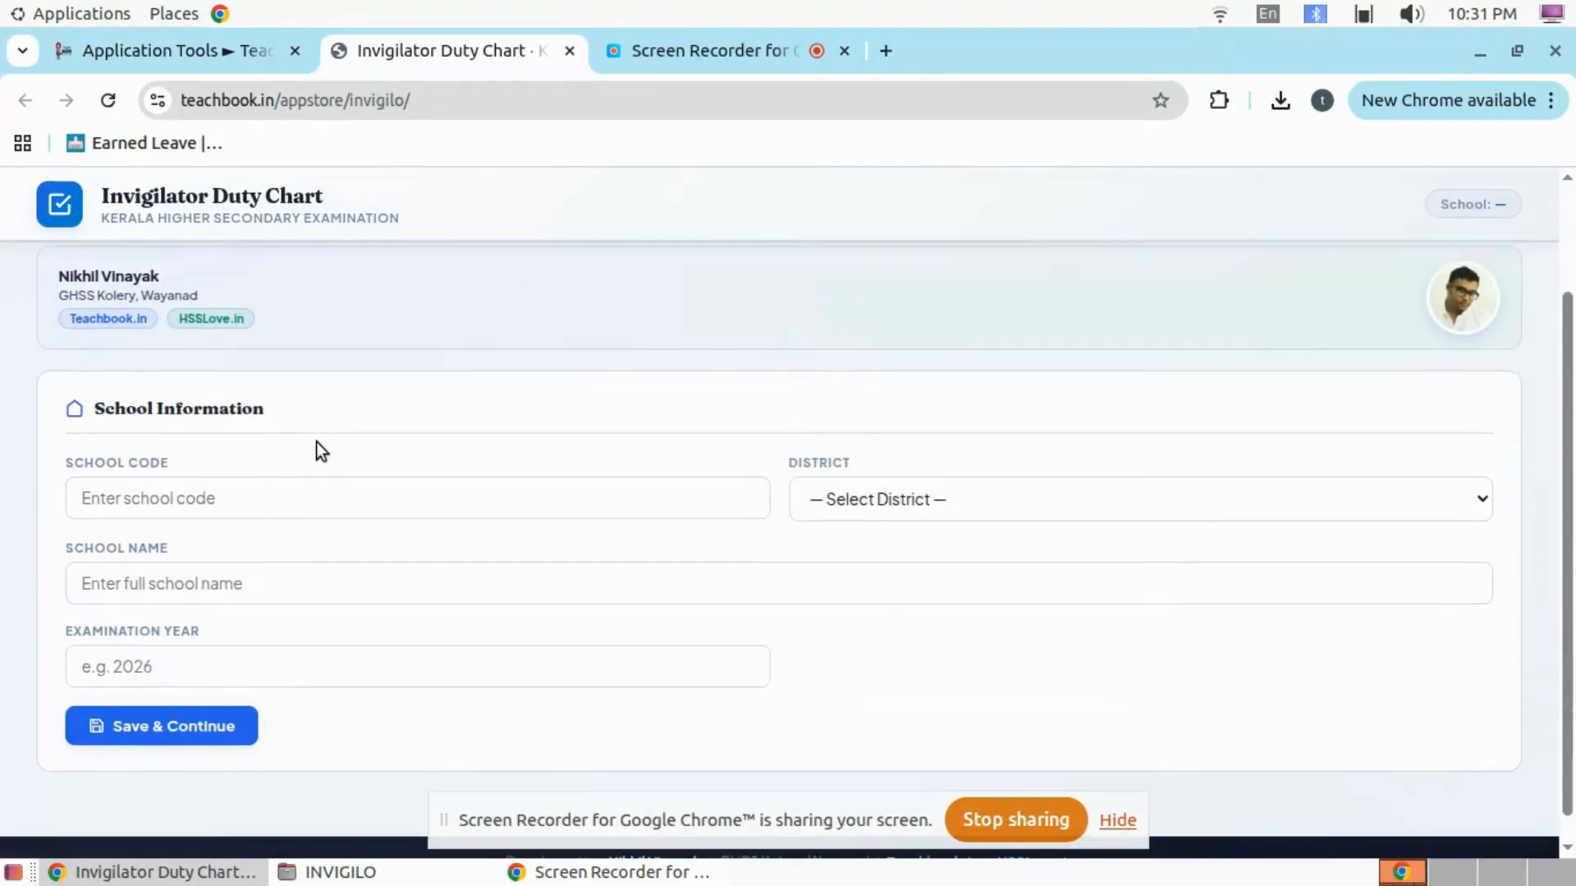
scroll(317, 442, up, 3)
scroll(199, 417, down, 3)
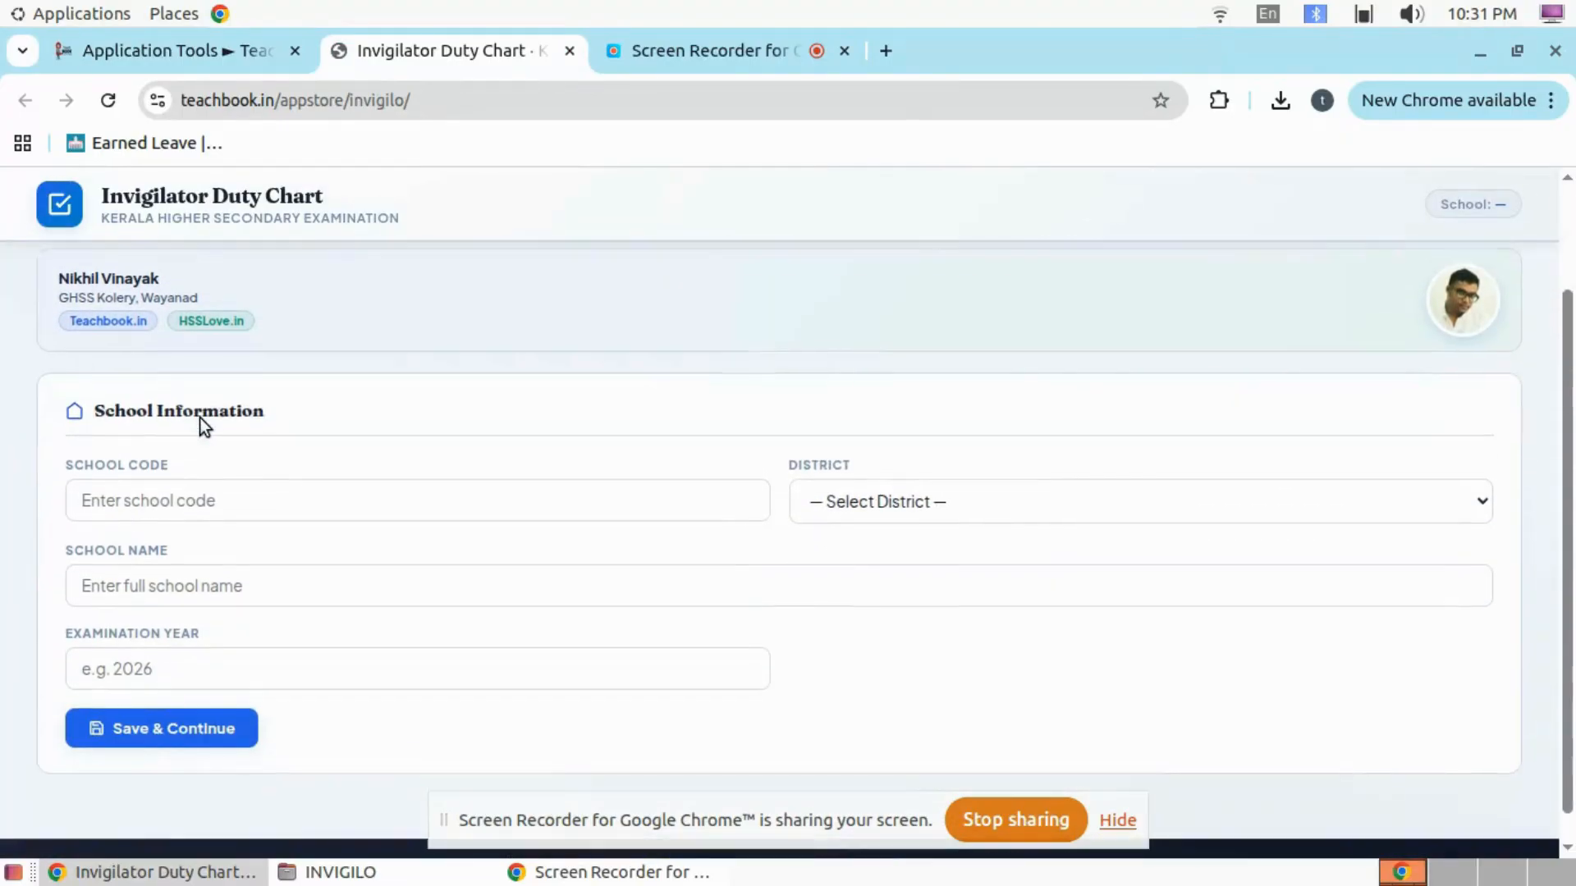
click(191, 507)
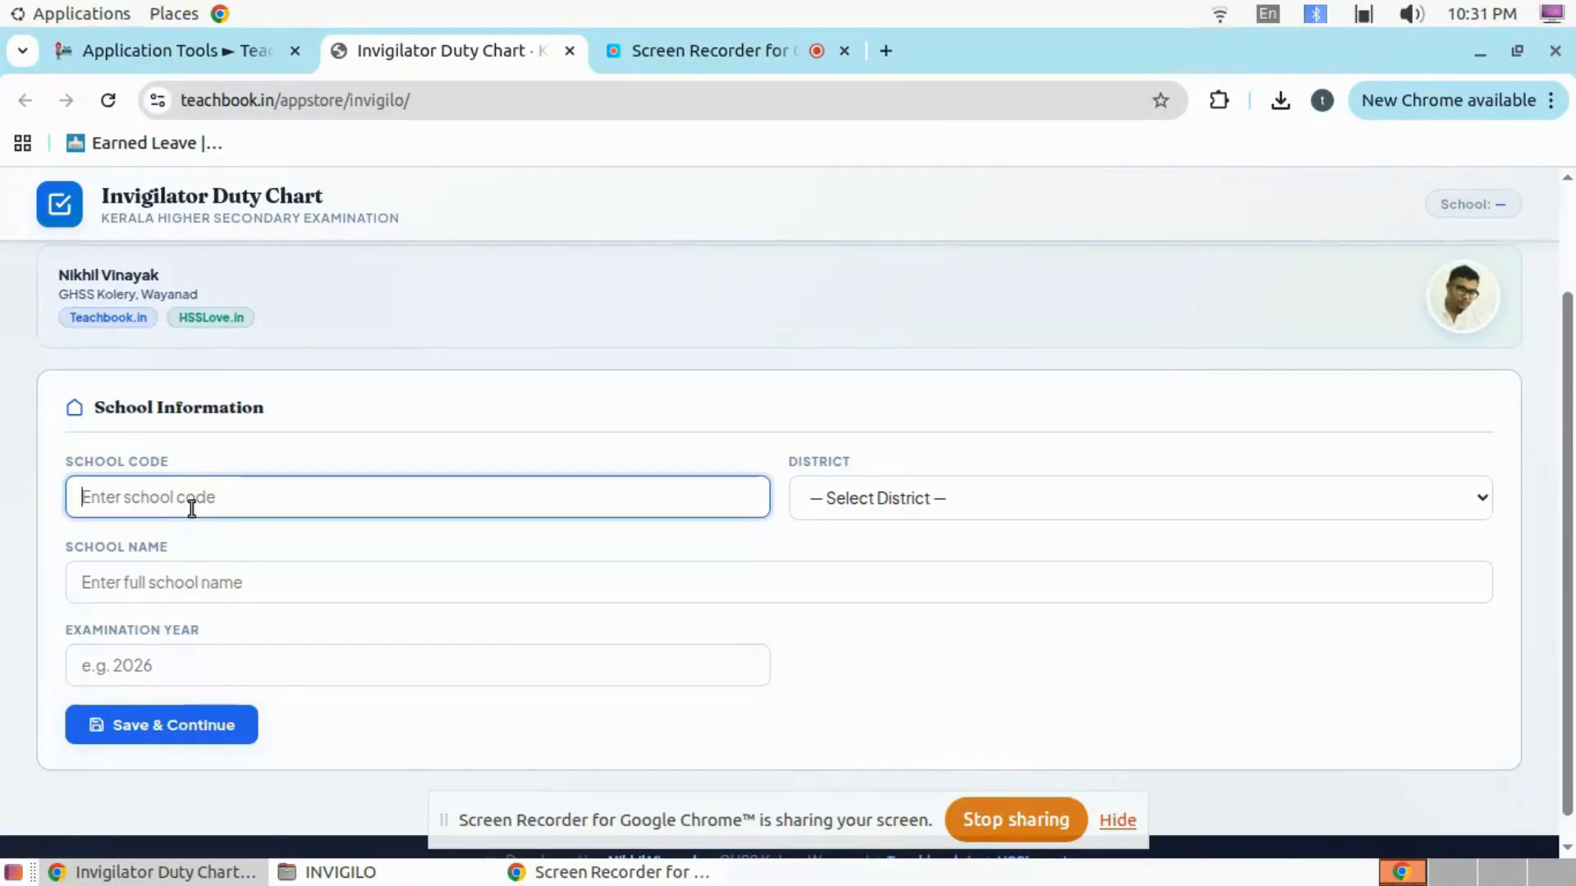
text(0000)
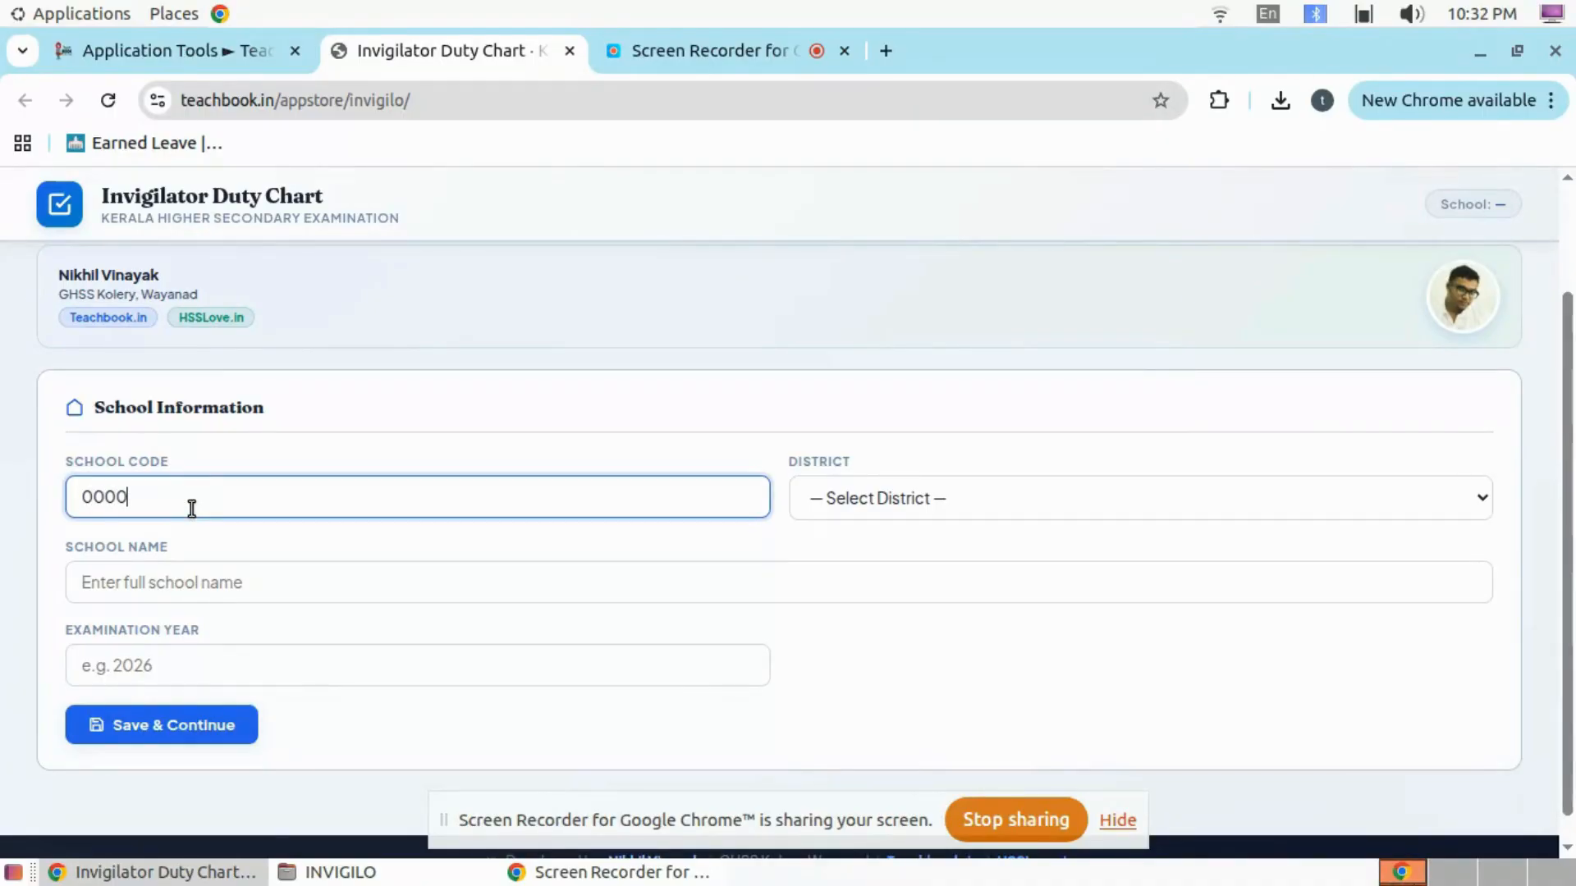
text(00)
key(Tab)
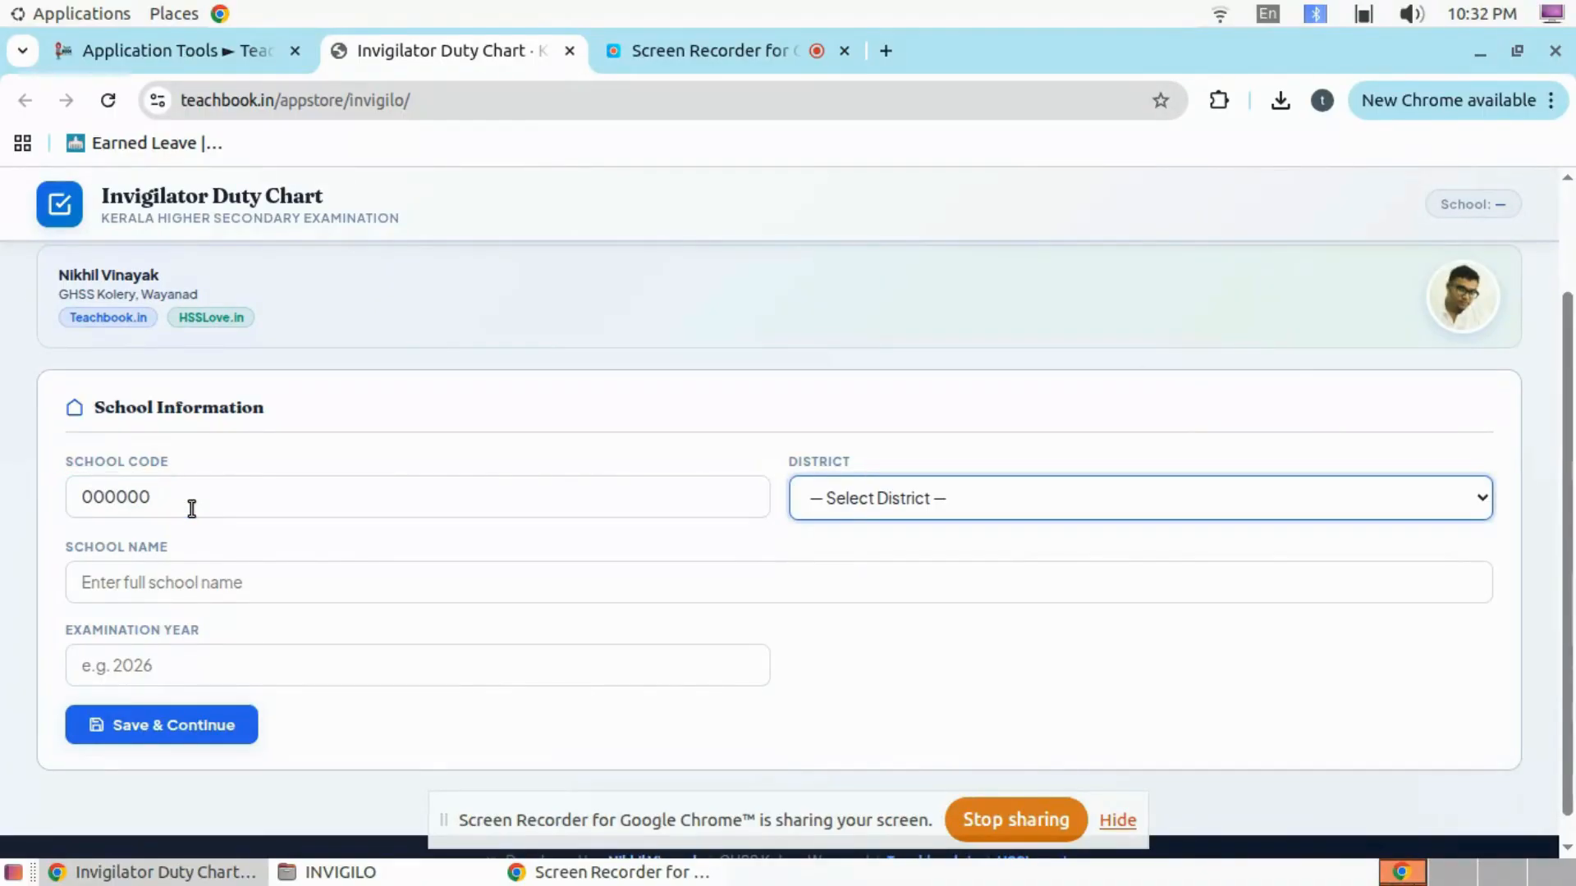
key(w)
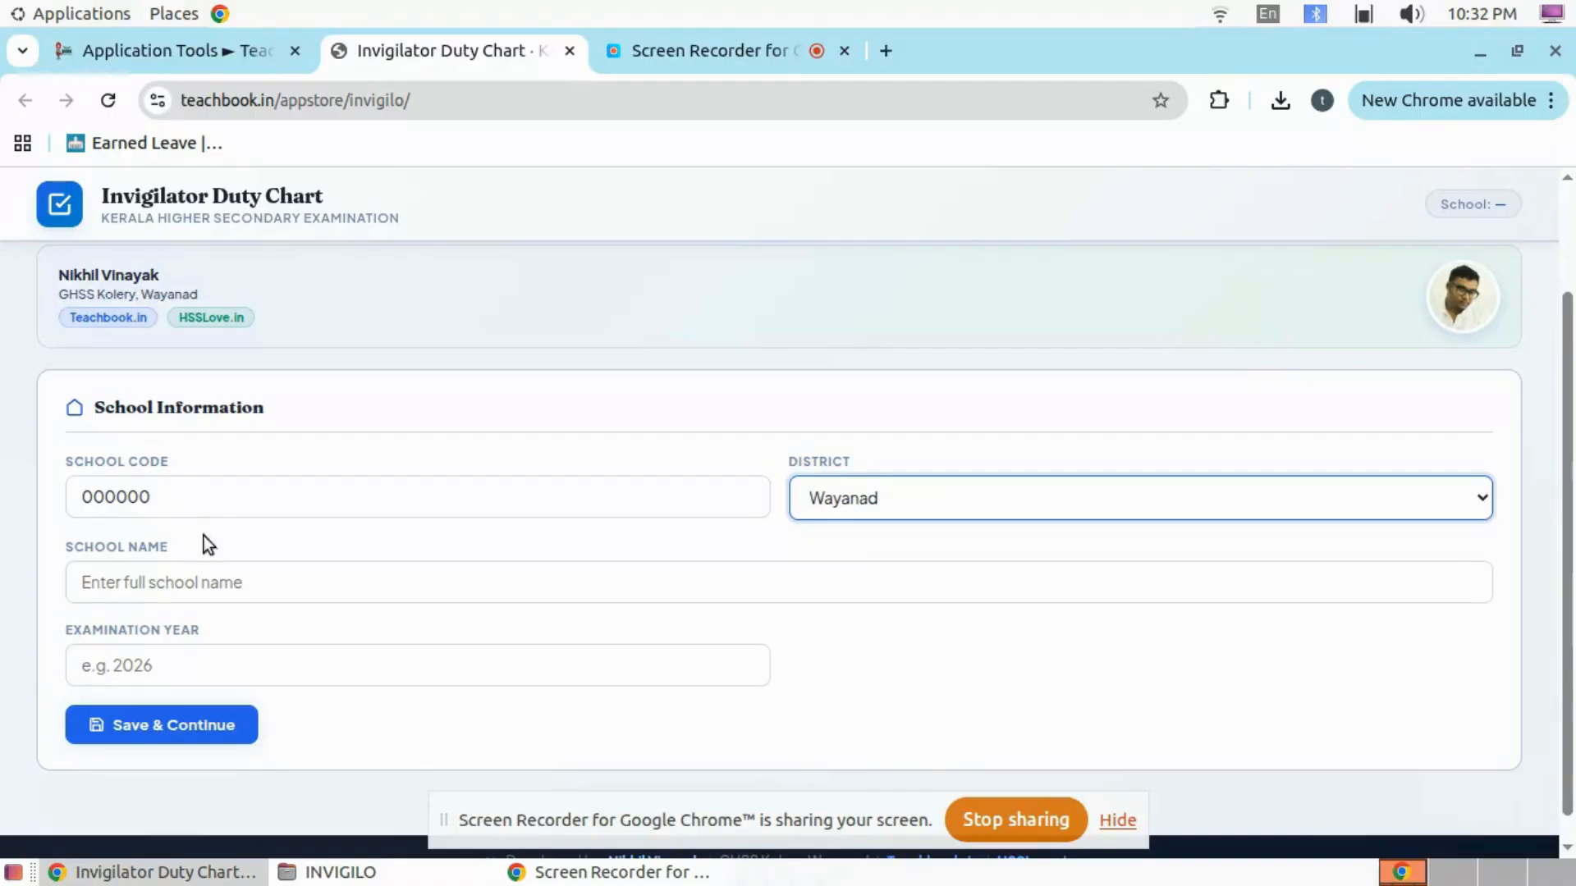
Step: Set the school name to GHSS and the examination year to 2026, and save the school details to continue
click(194, 584)
text(GHSS)
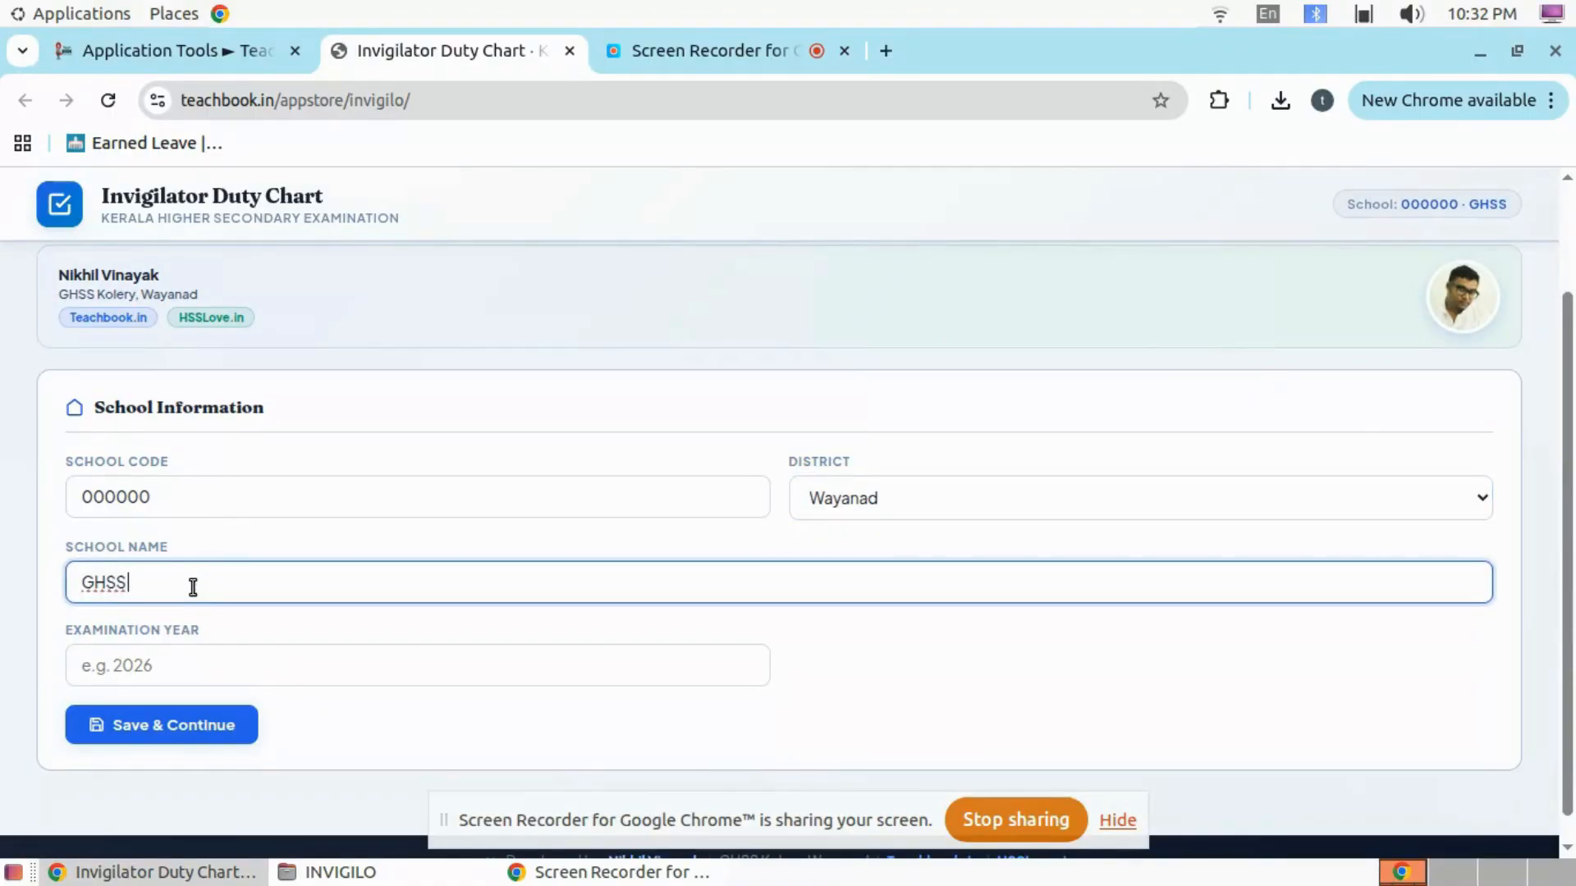
click(222, 670)
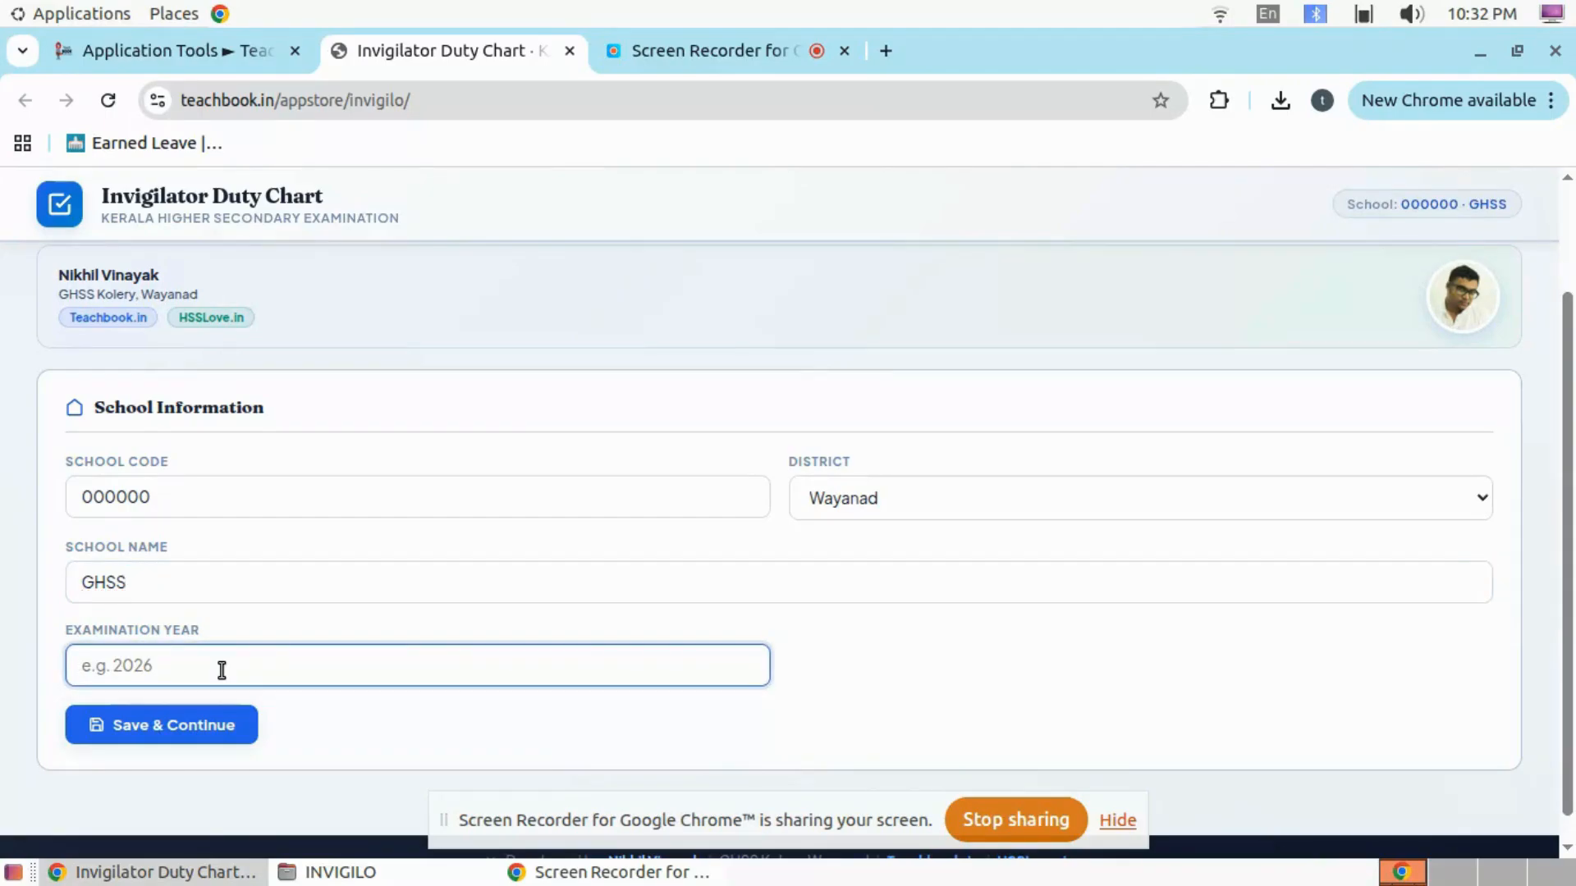
text(2026)
click(159, 733)
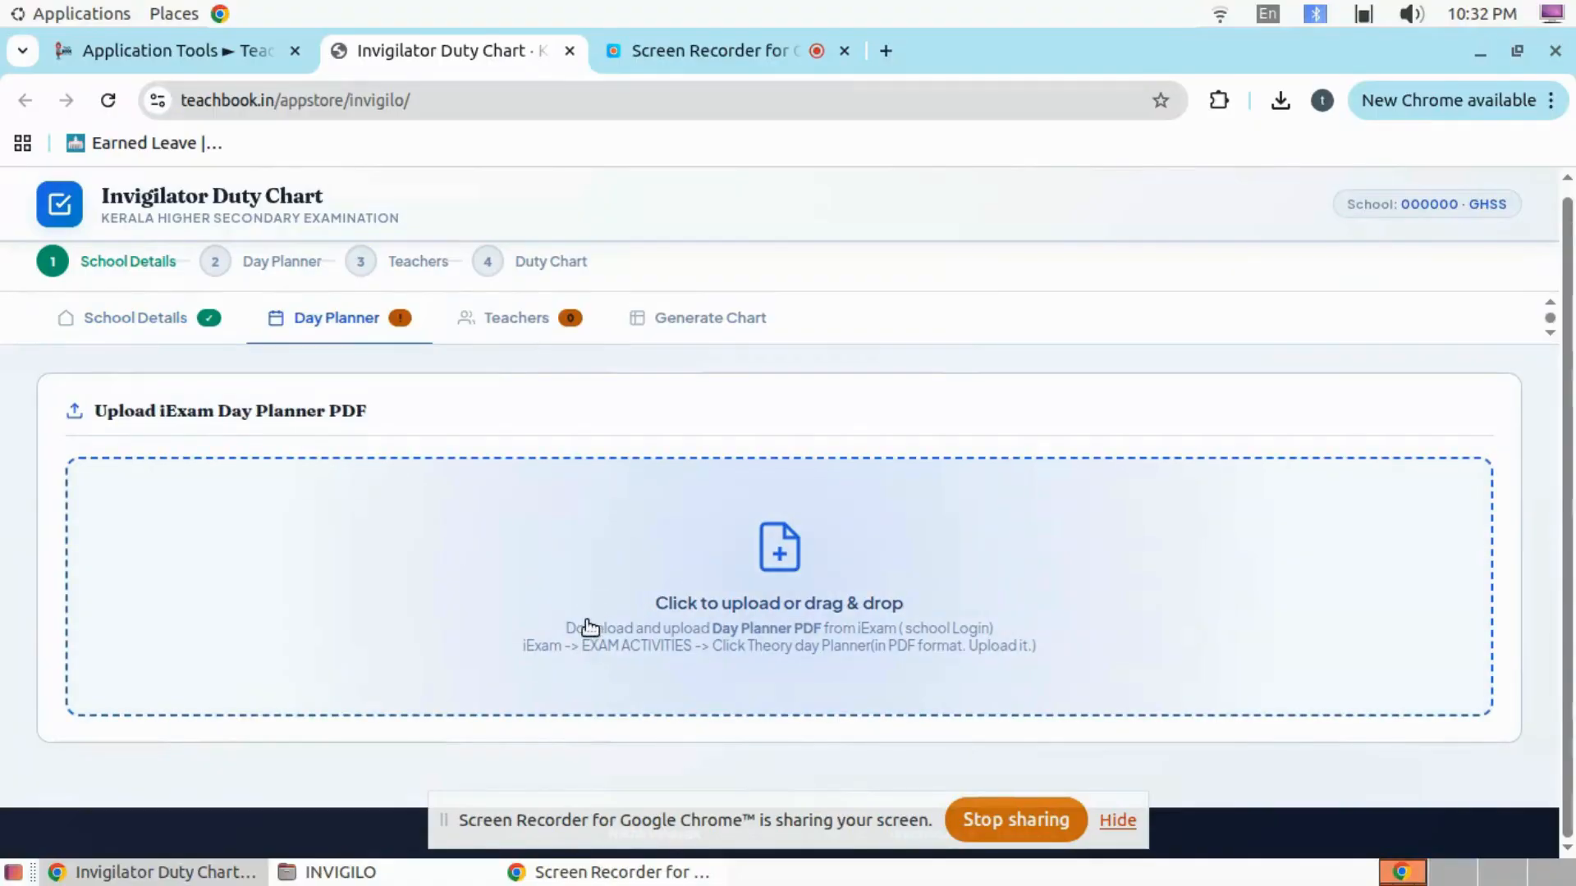
Step: Open DayPlanner.pdf from the INVIGILO folder, check its exam days, student totals and assistant superintendent counts, and close it
click(447, 870)
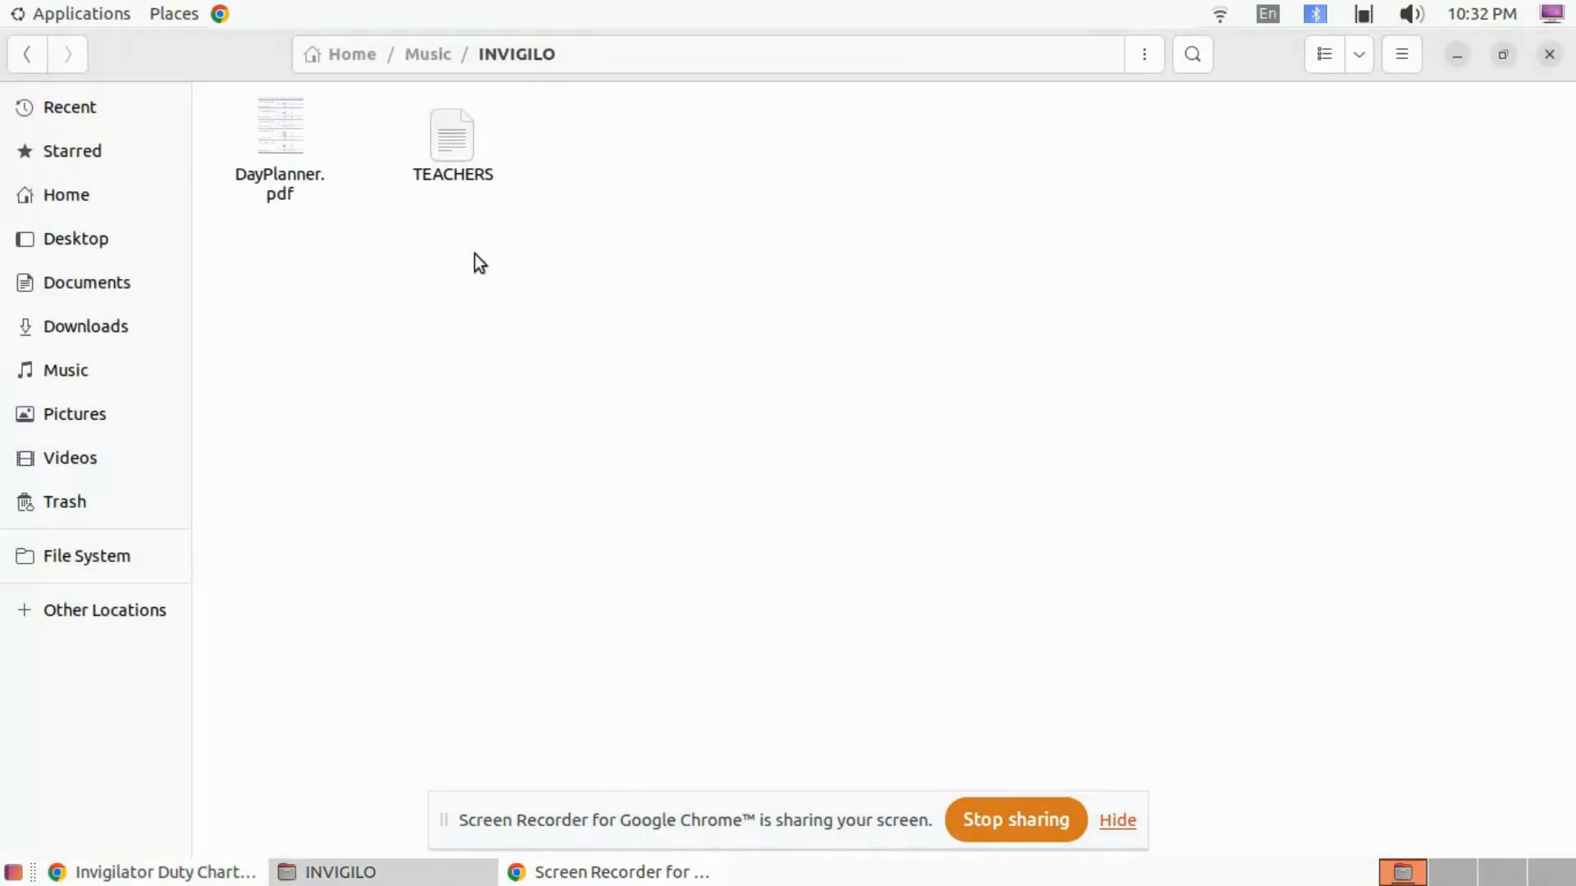
double_click(271, 135)
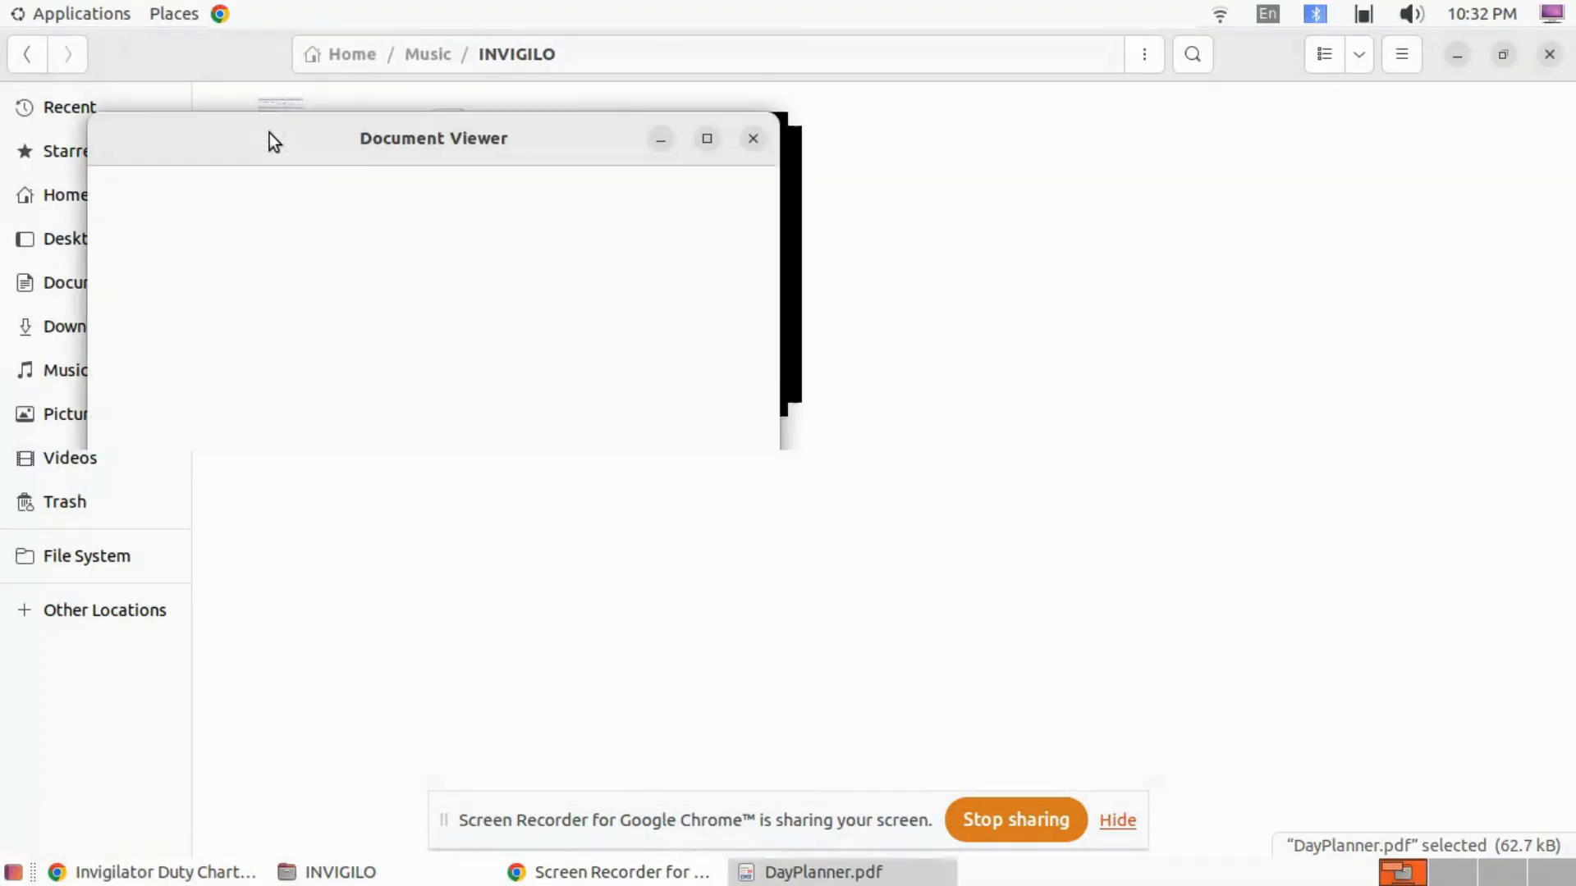
click(729, 138)
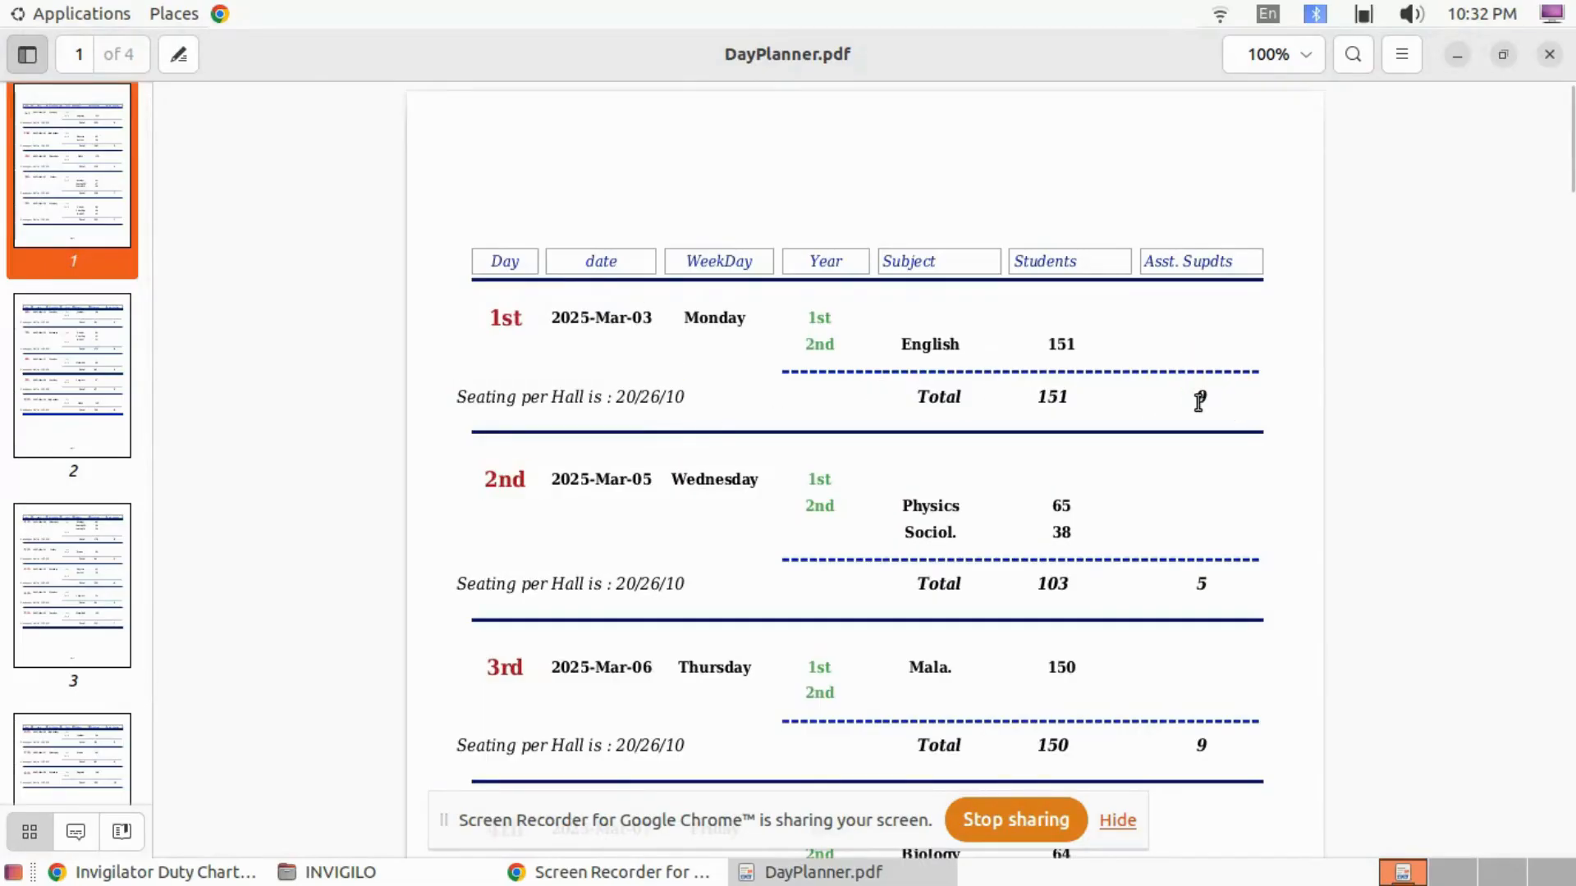
scroll(1219, 411, down, 2)
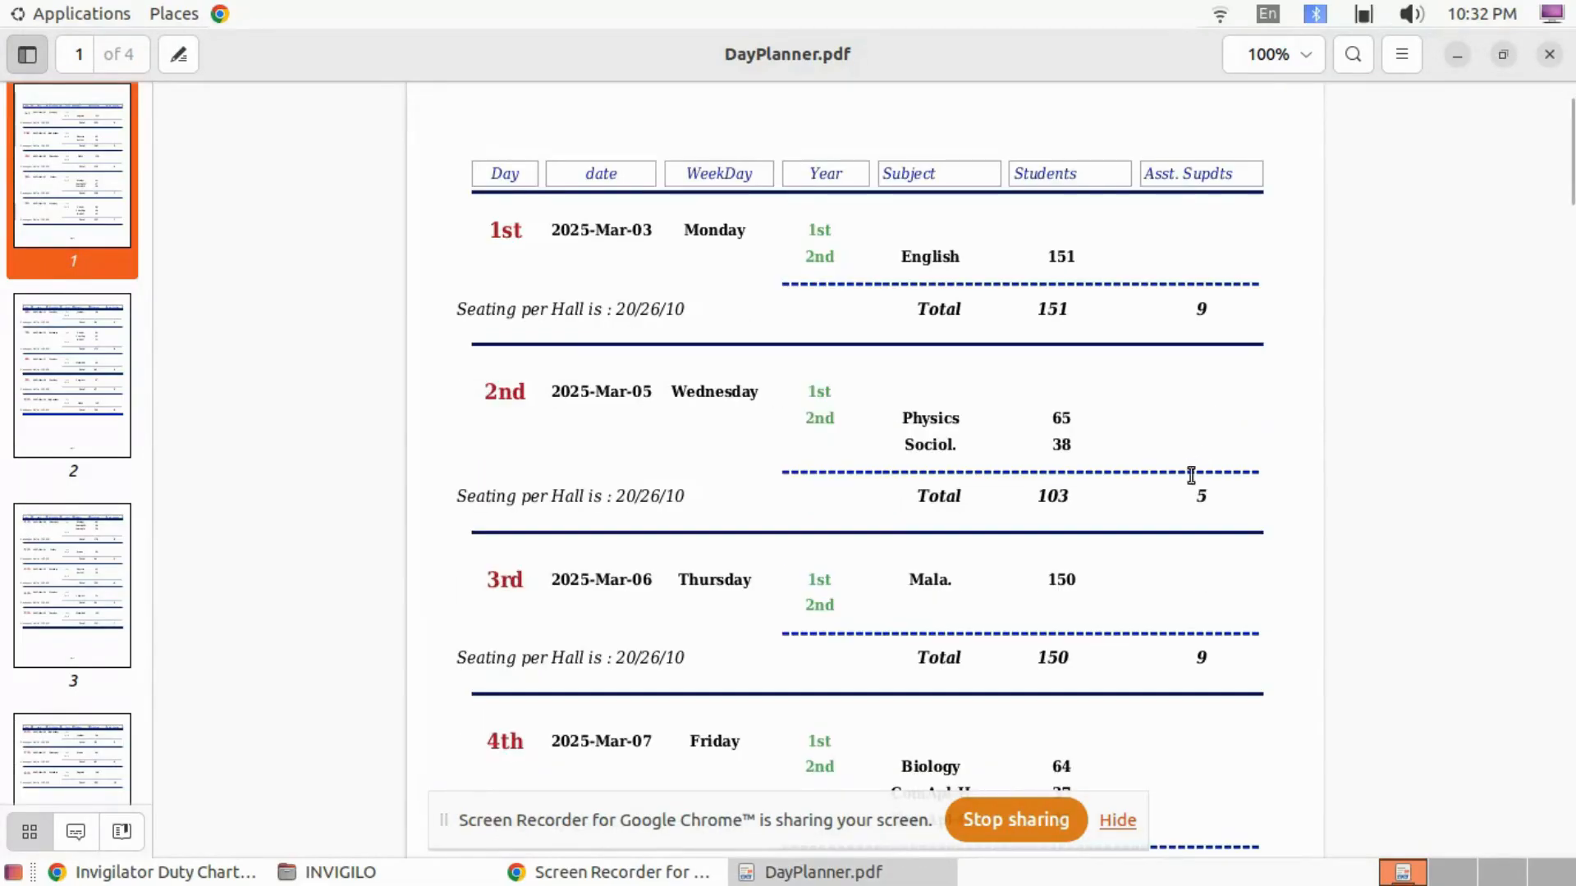
scroll(1225, 502, down, 20)
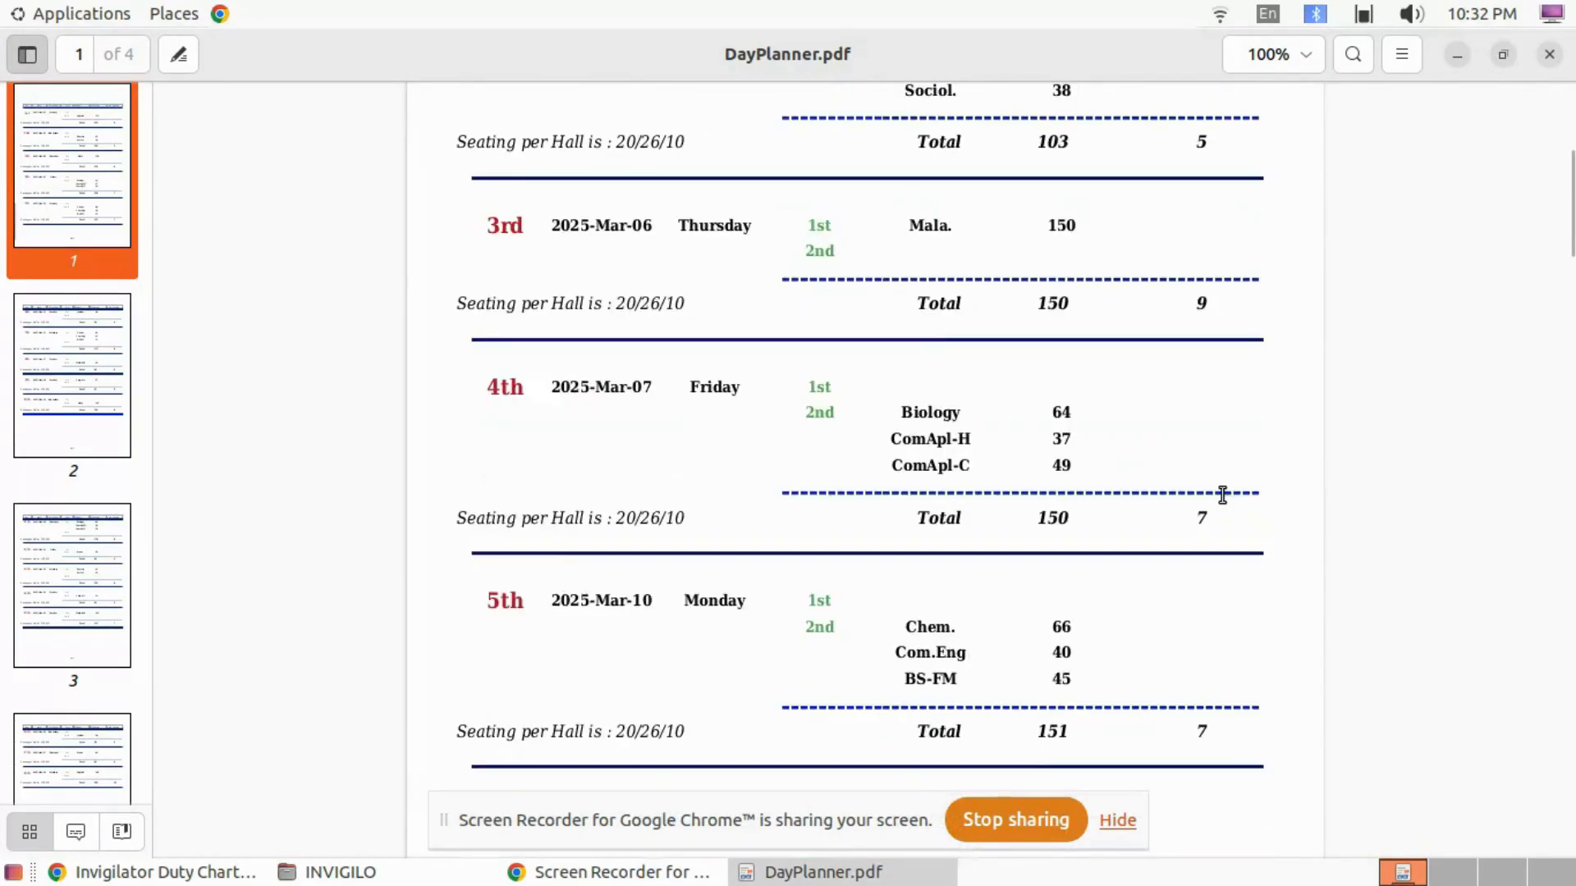
scroll(1227, 497, down, 16)
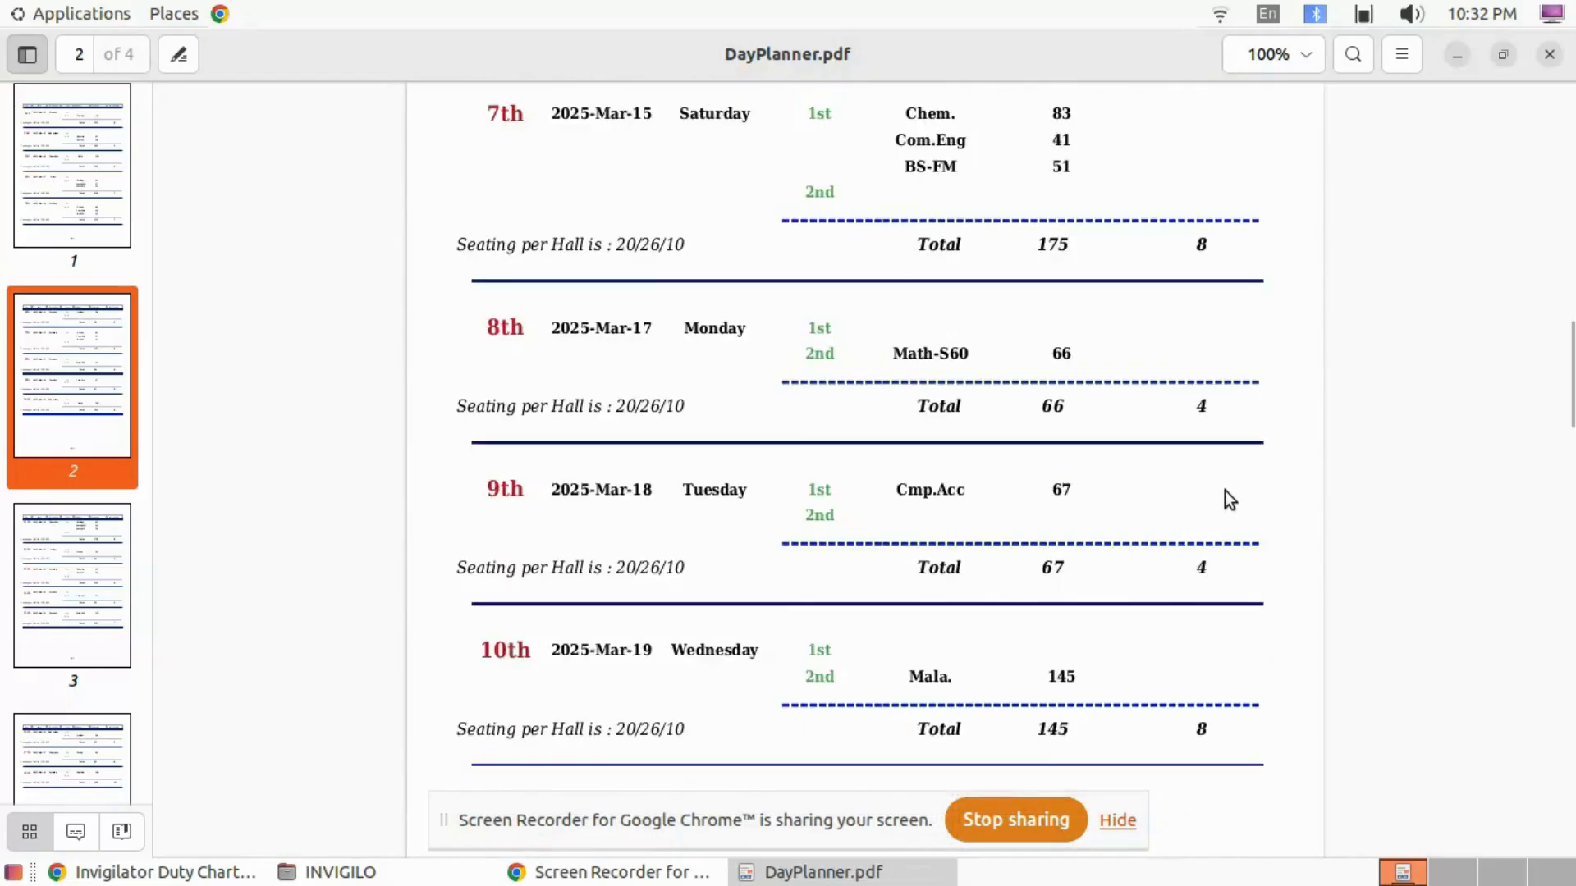
scroll(1227, 489, up, 7)
scroll(1230, 482, up, 7)
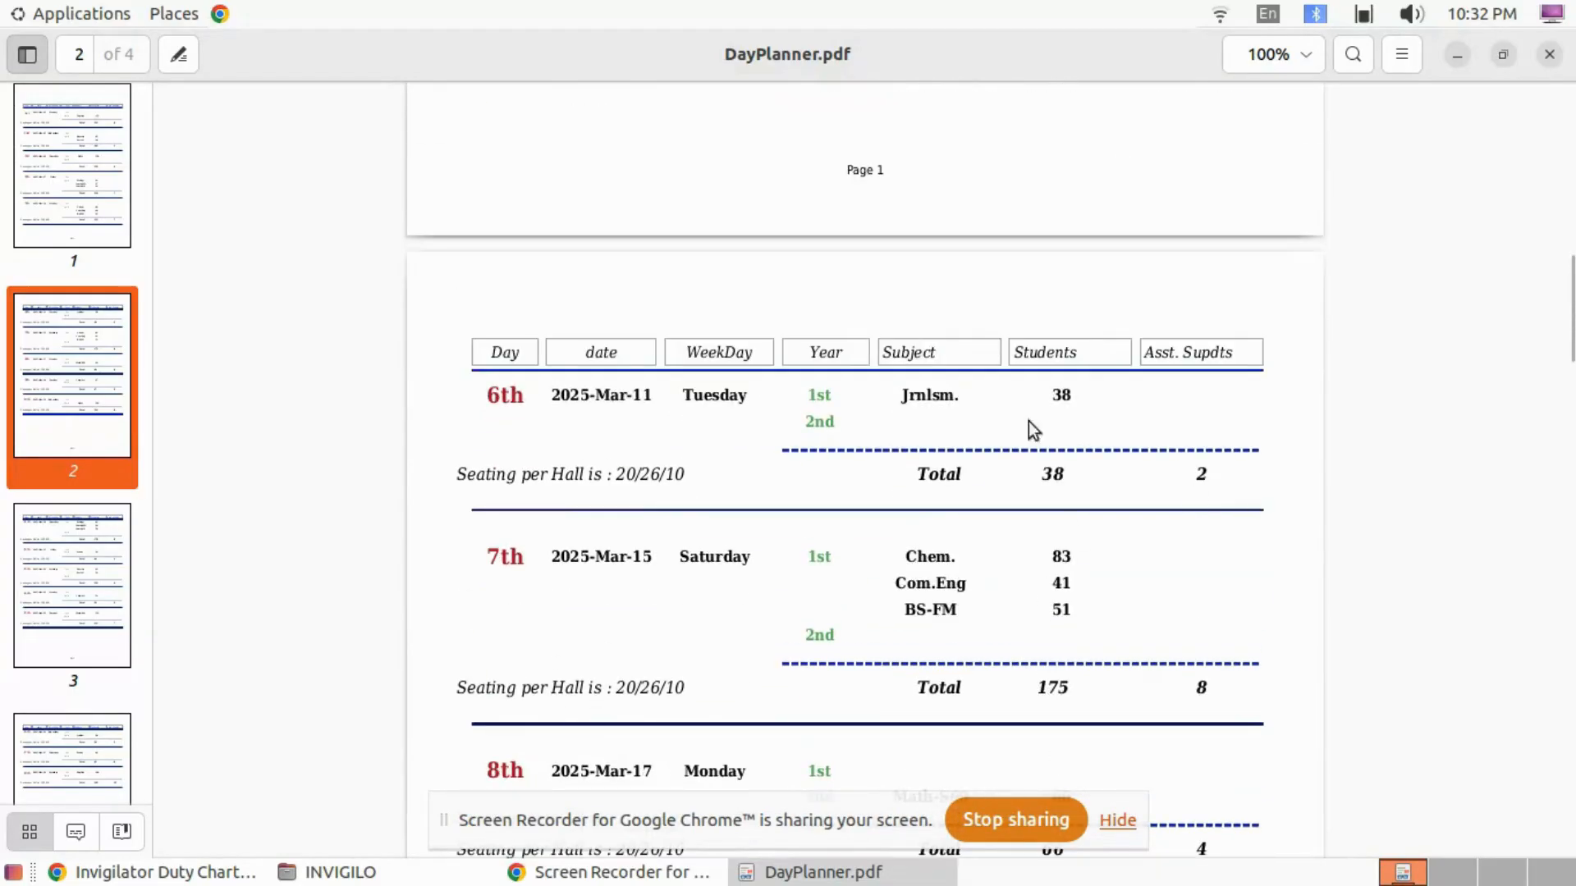
click(1547, 54)
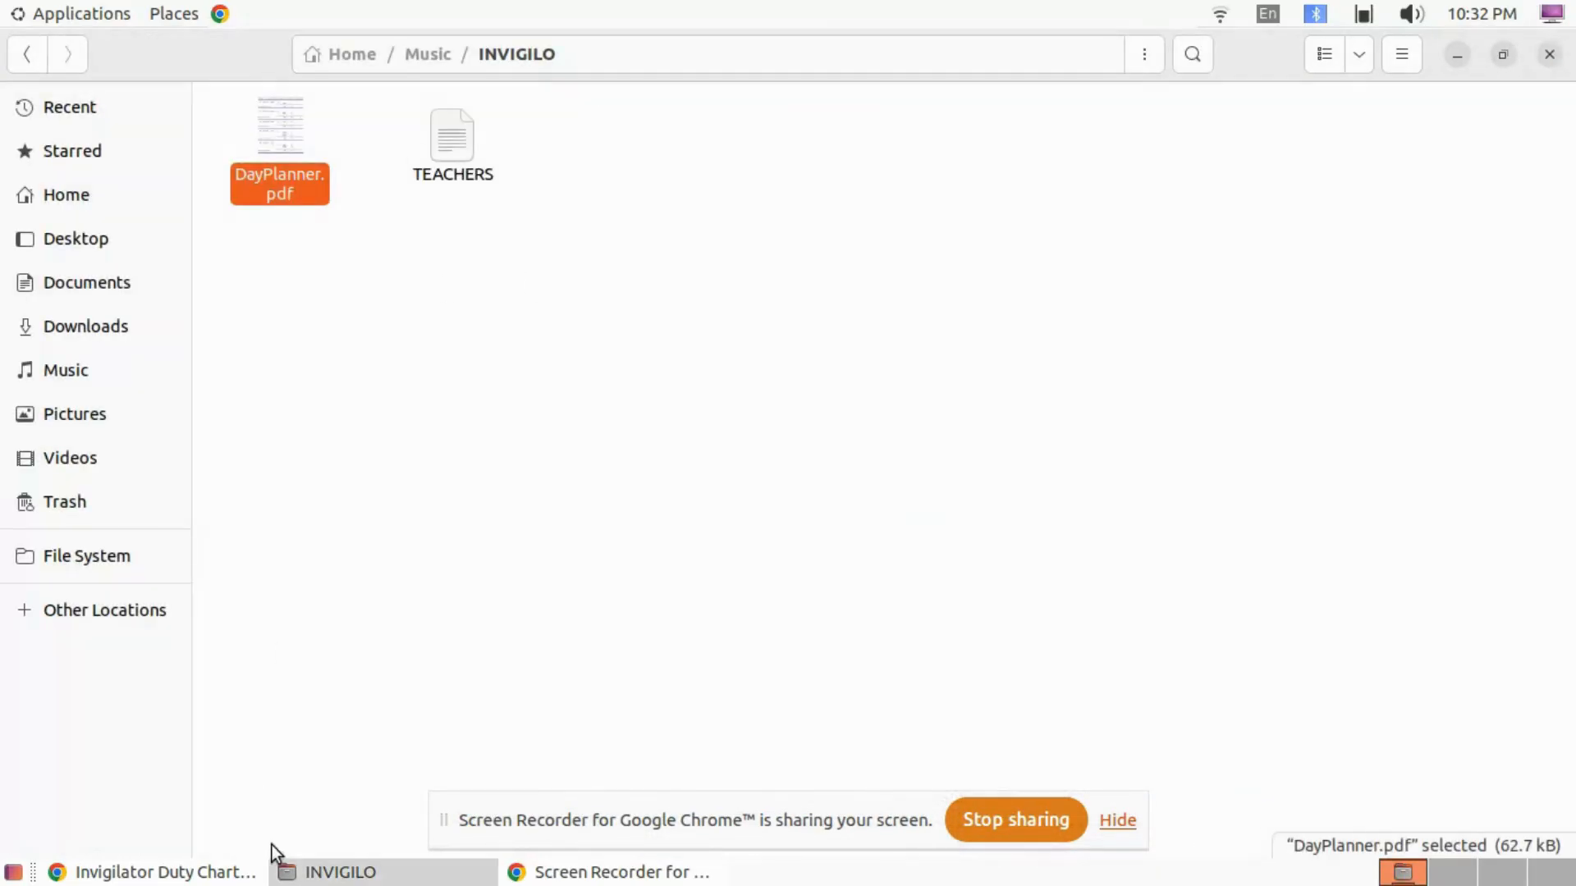
Step: Return to the Invigilator Duty Chart in Chrome and upload DayPlanner.pdf from Music/INVIGILO as the iExam day planner
click(169, 873)
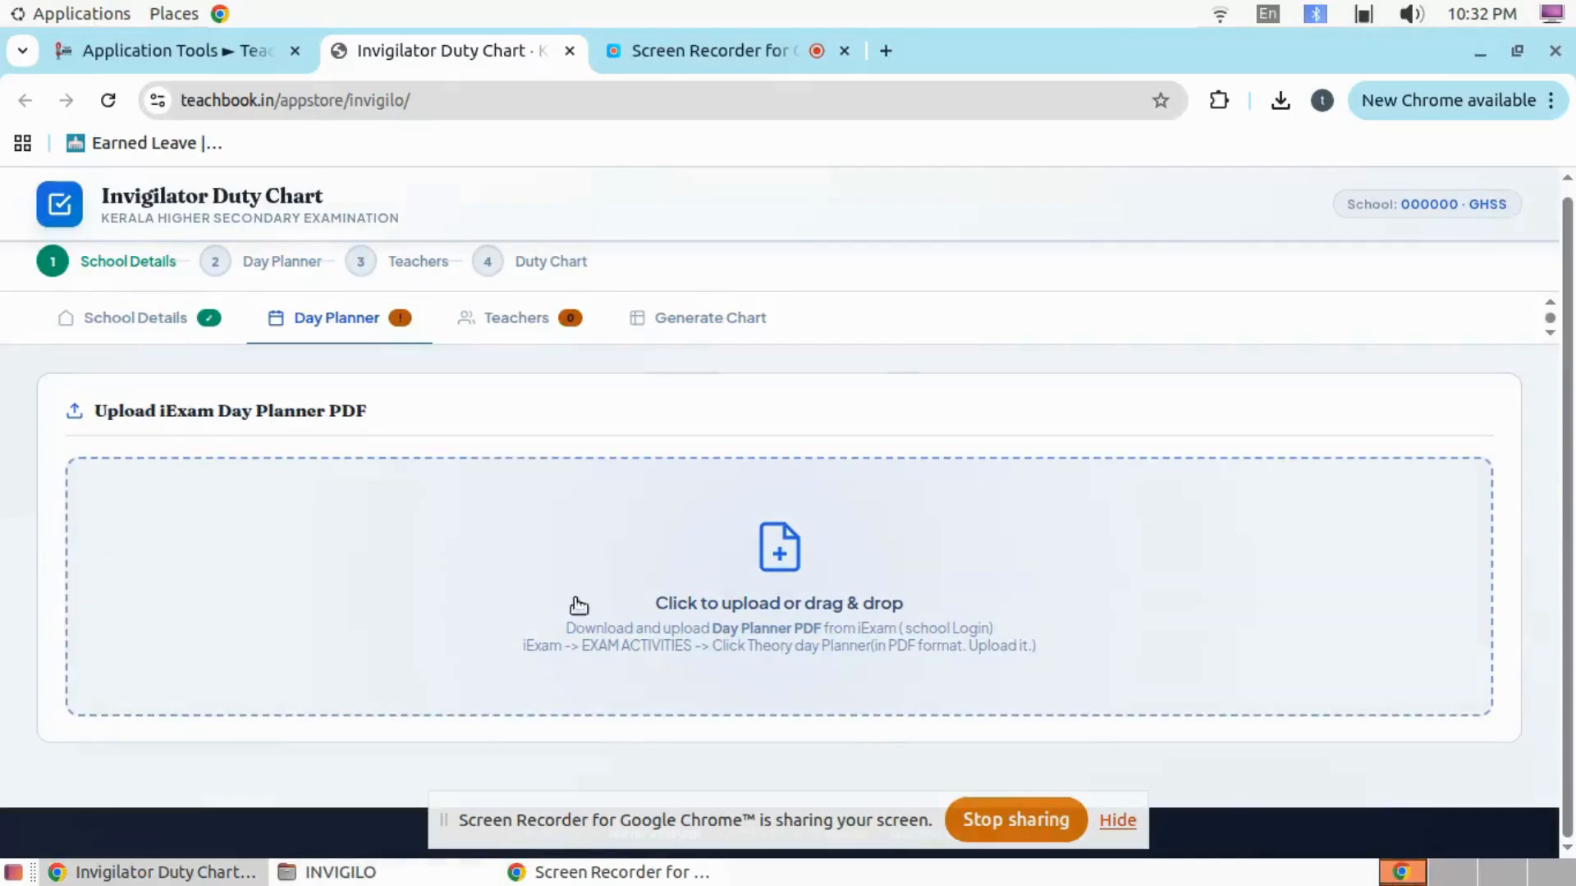
click(764, 589)
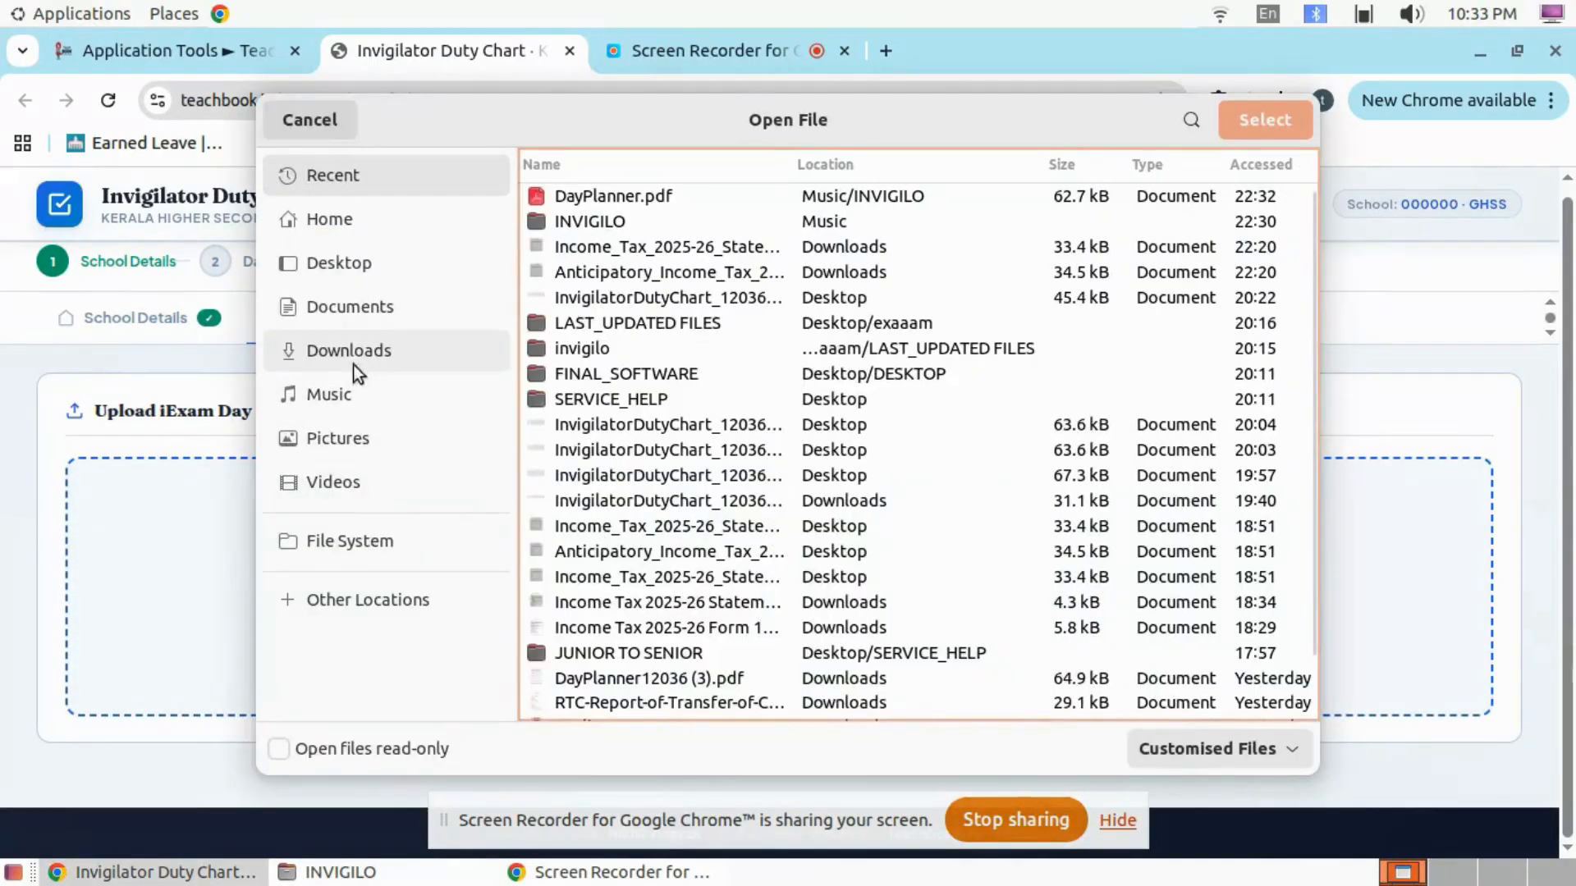
click(371, 332)
click(379, 312)
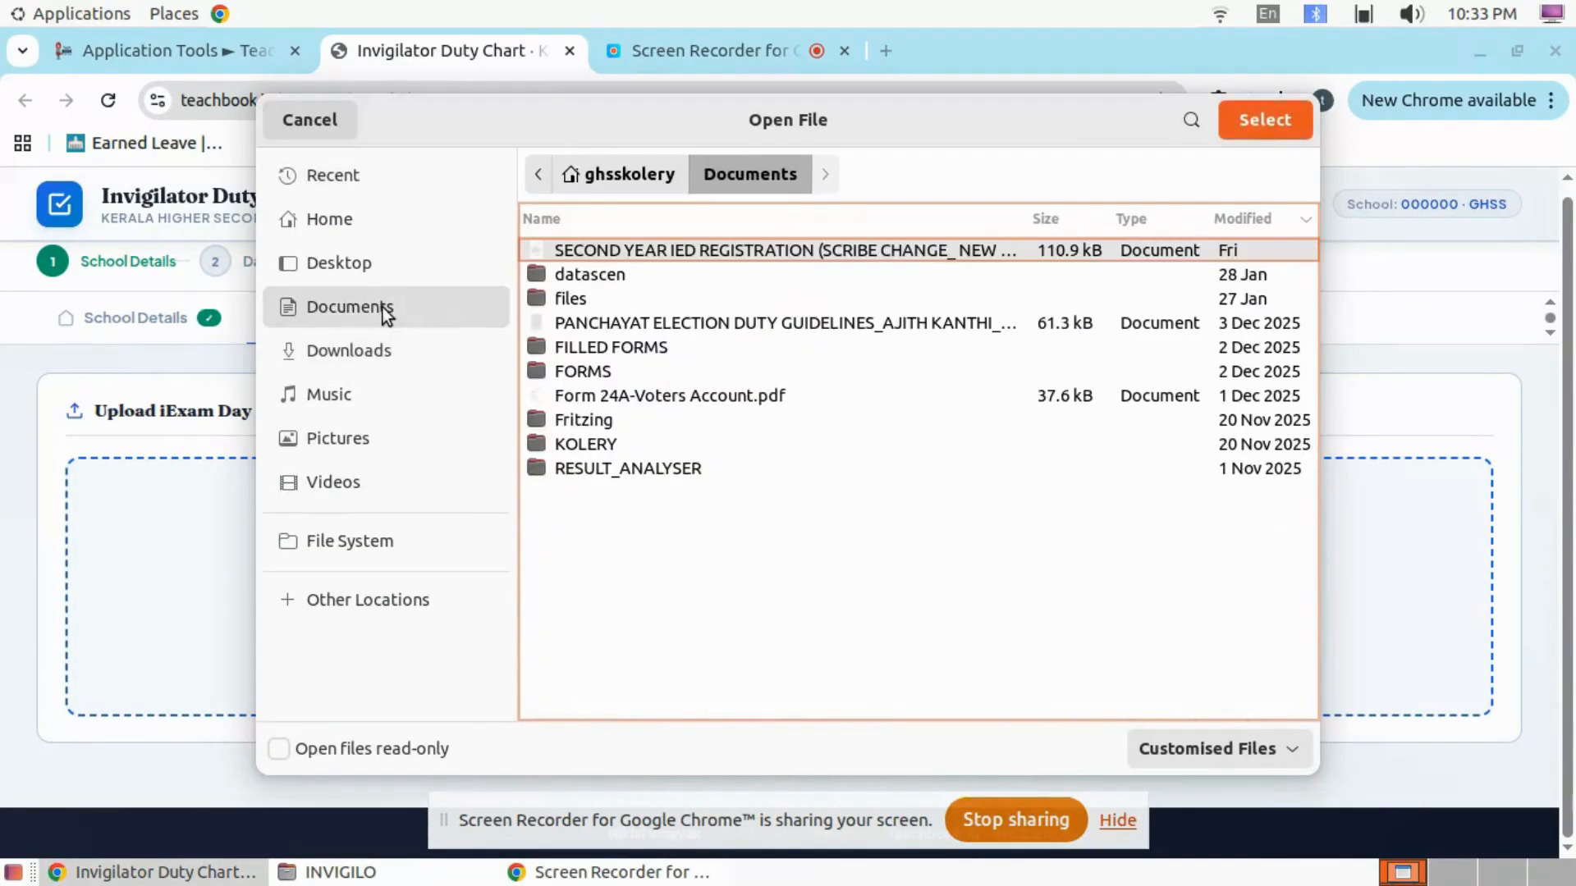
click(382, 393)
double_click(598, 255)
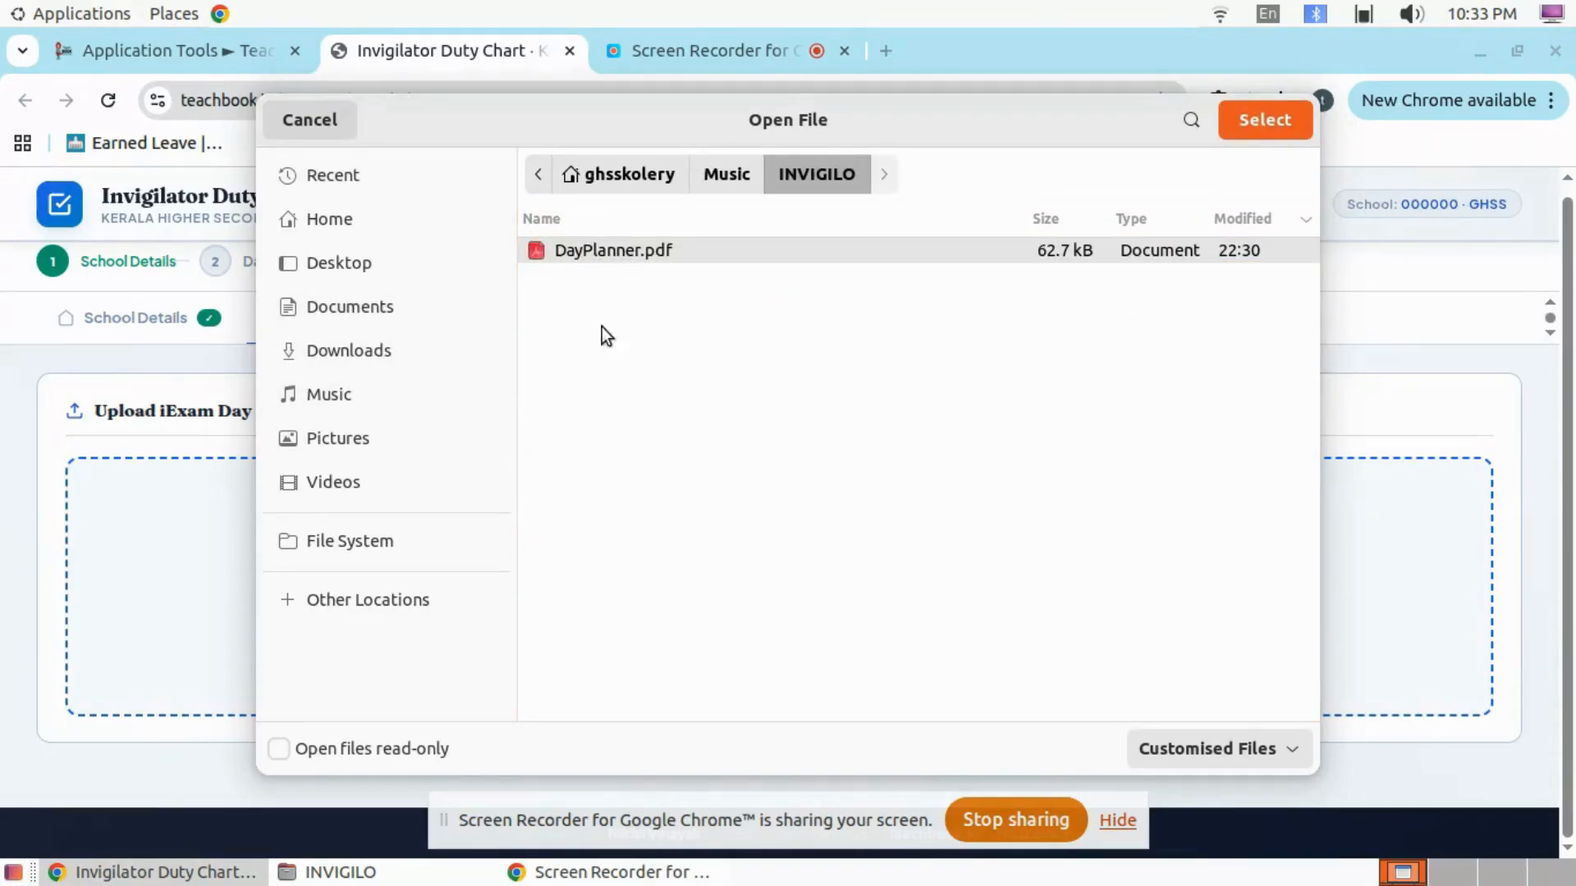
double_click(625, 256)
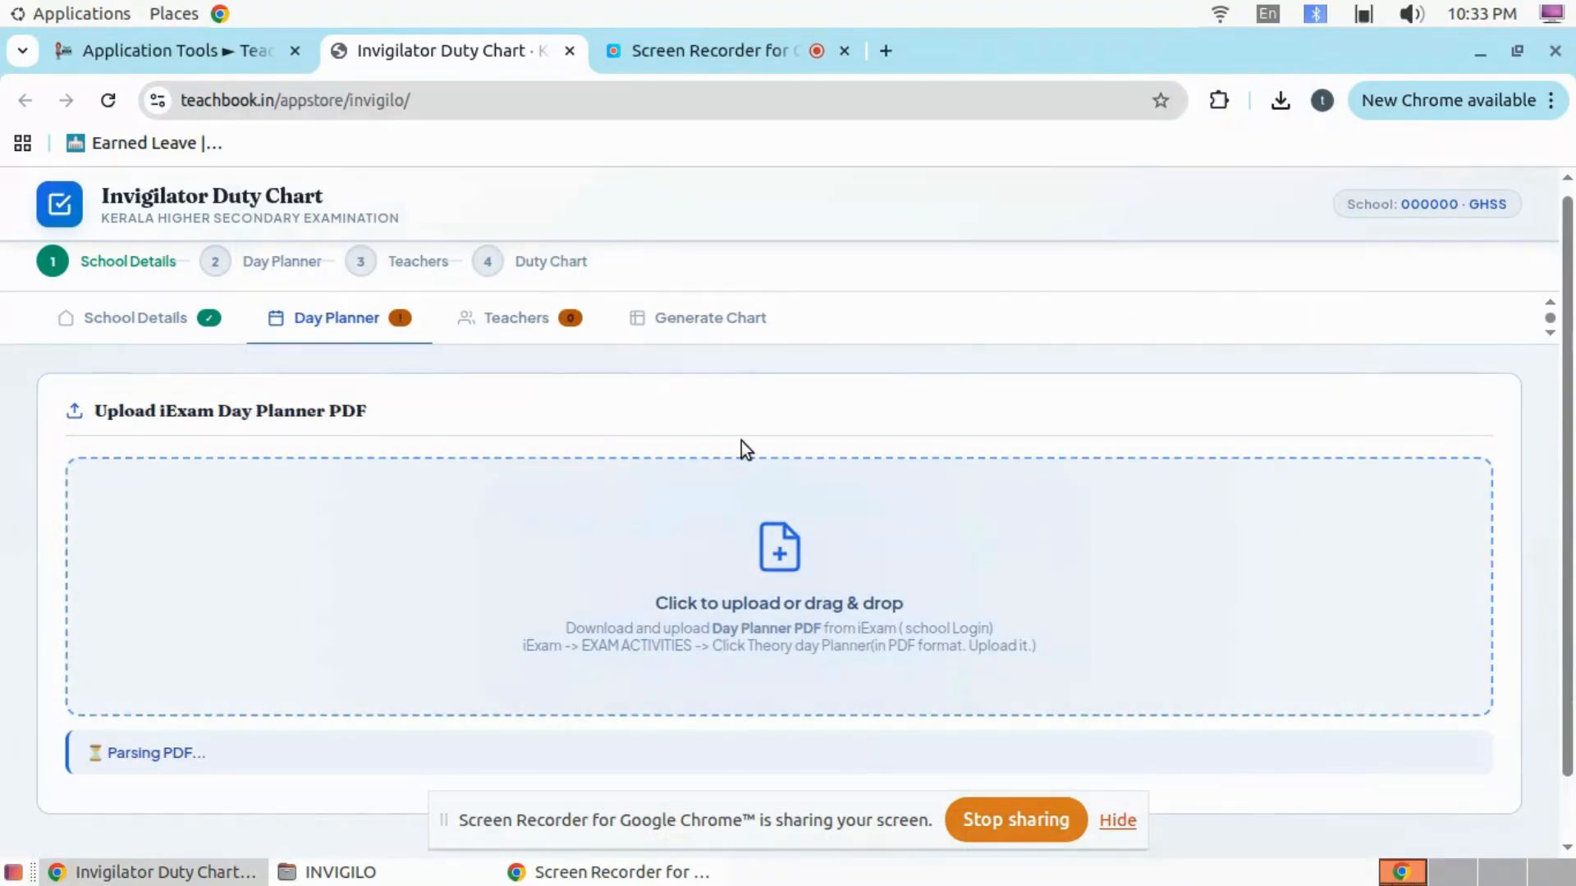
Step: Examine the parsed examination schedule, checking the dates, years, subjects, student totals and invigilators for each exam day
scroll(742, 442, down, 2)
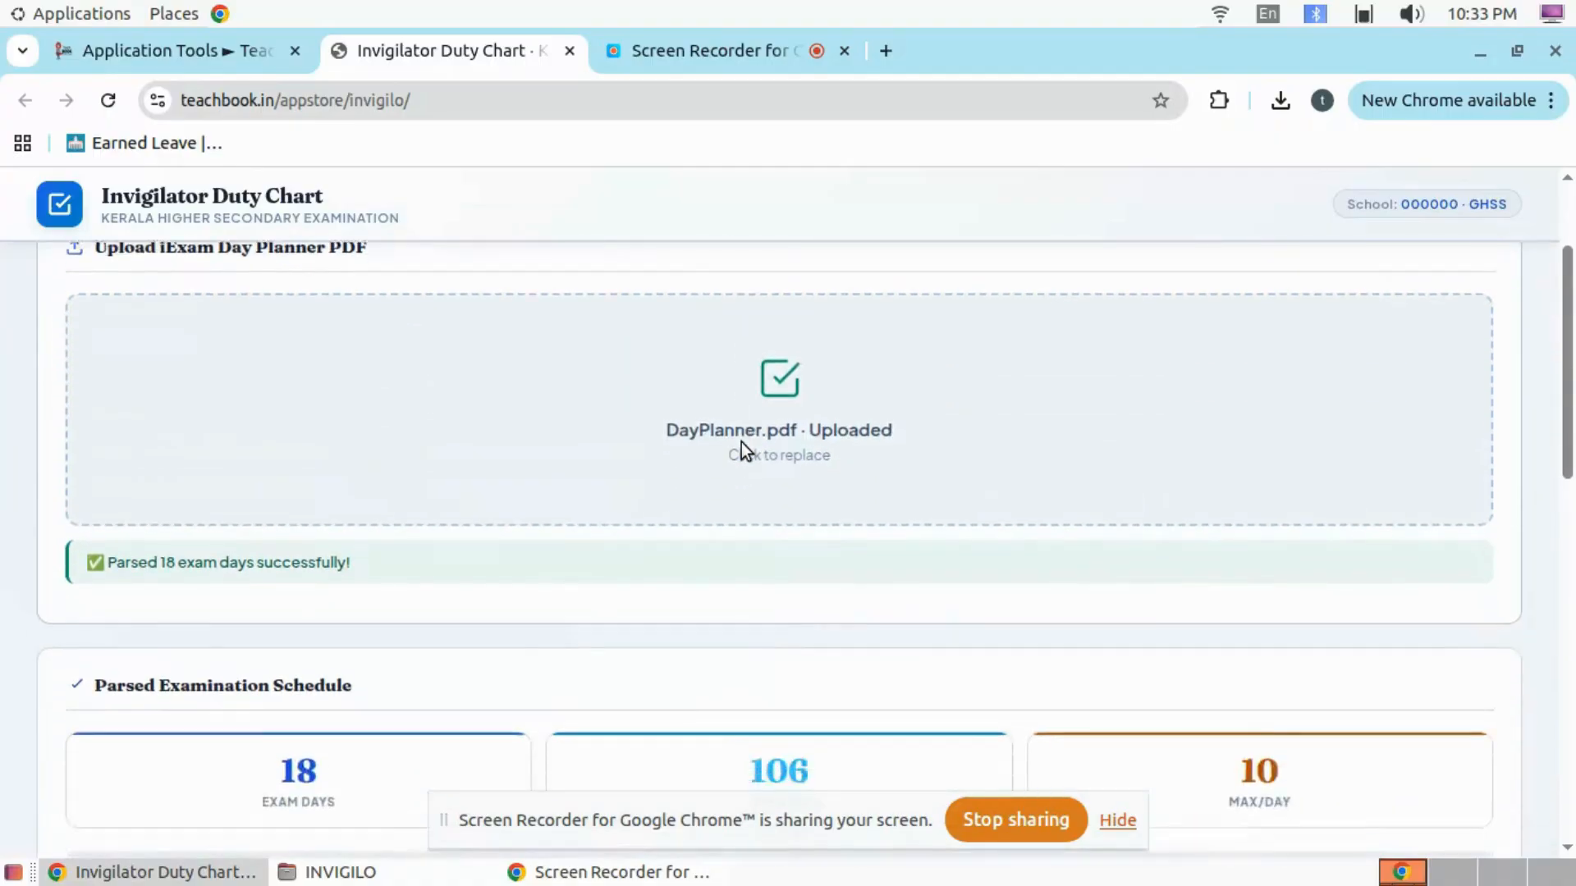
scroll(741, 442, down, 6)
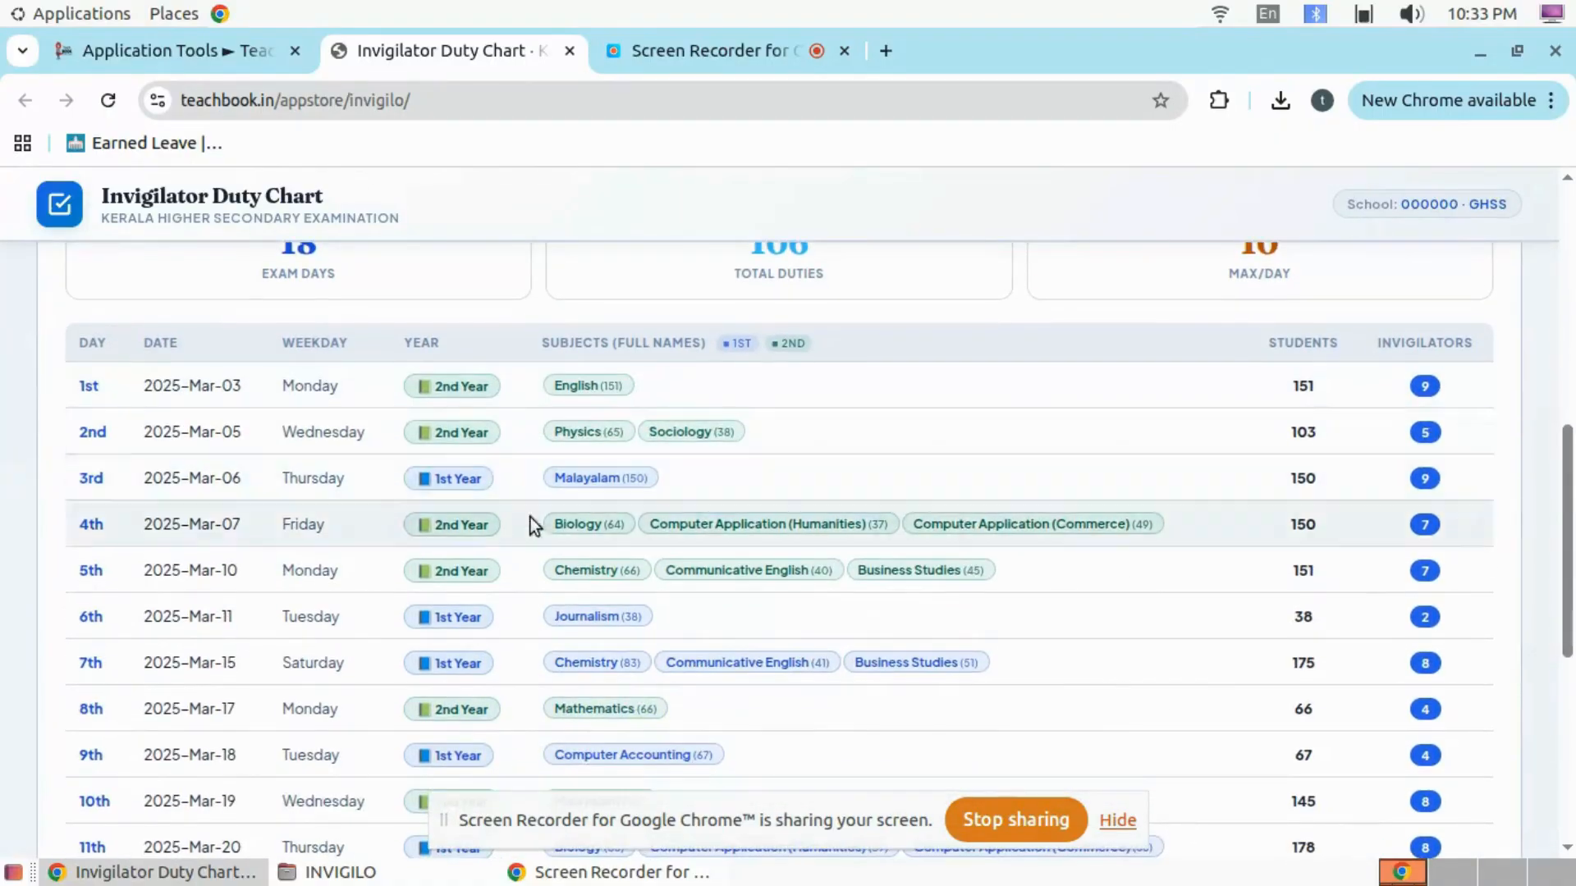
drag(583, 386, 626, 417)
drag(470, 478, 484, 486)
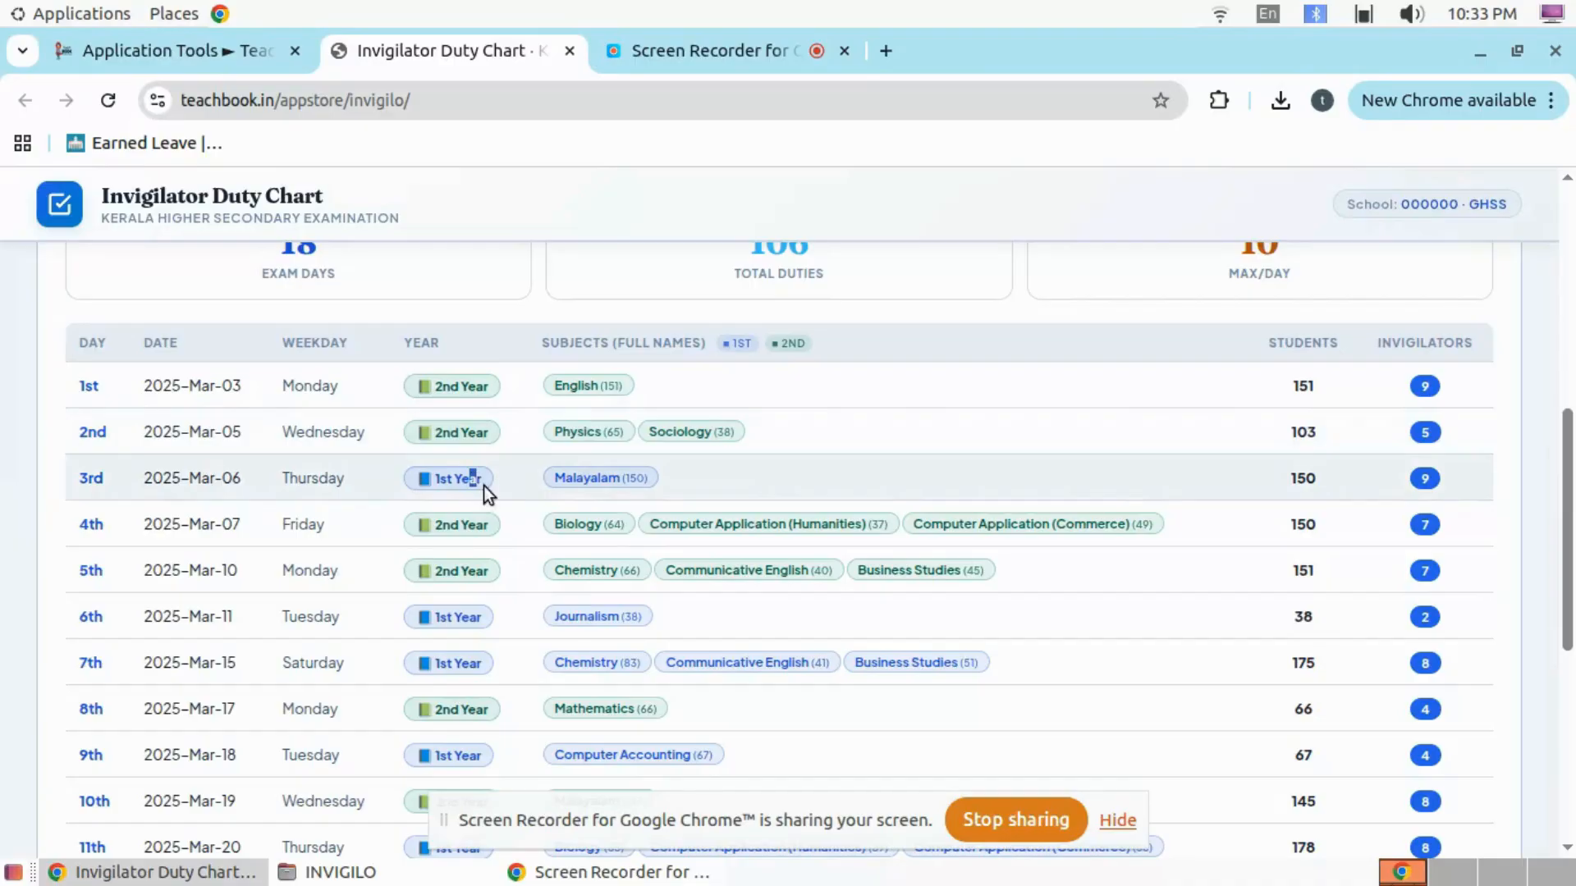
drag(600, 494, 648, 480)
scroll(648, 481, down, 5)
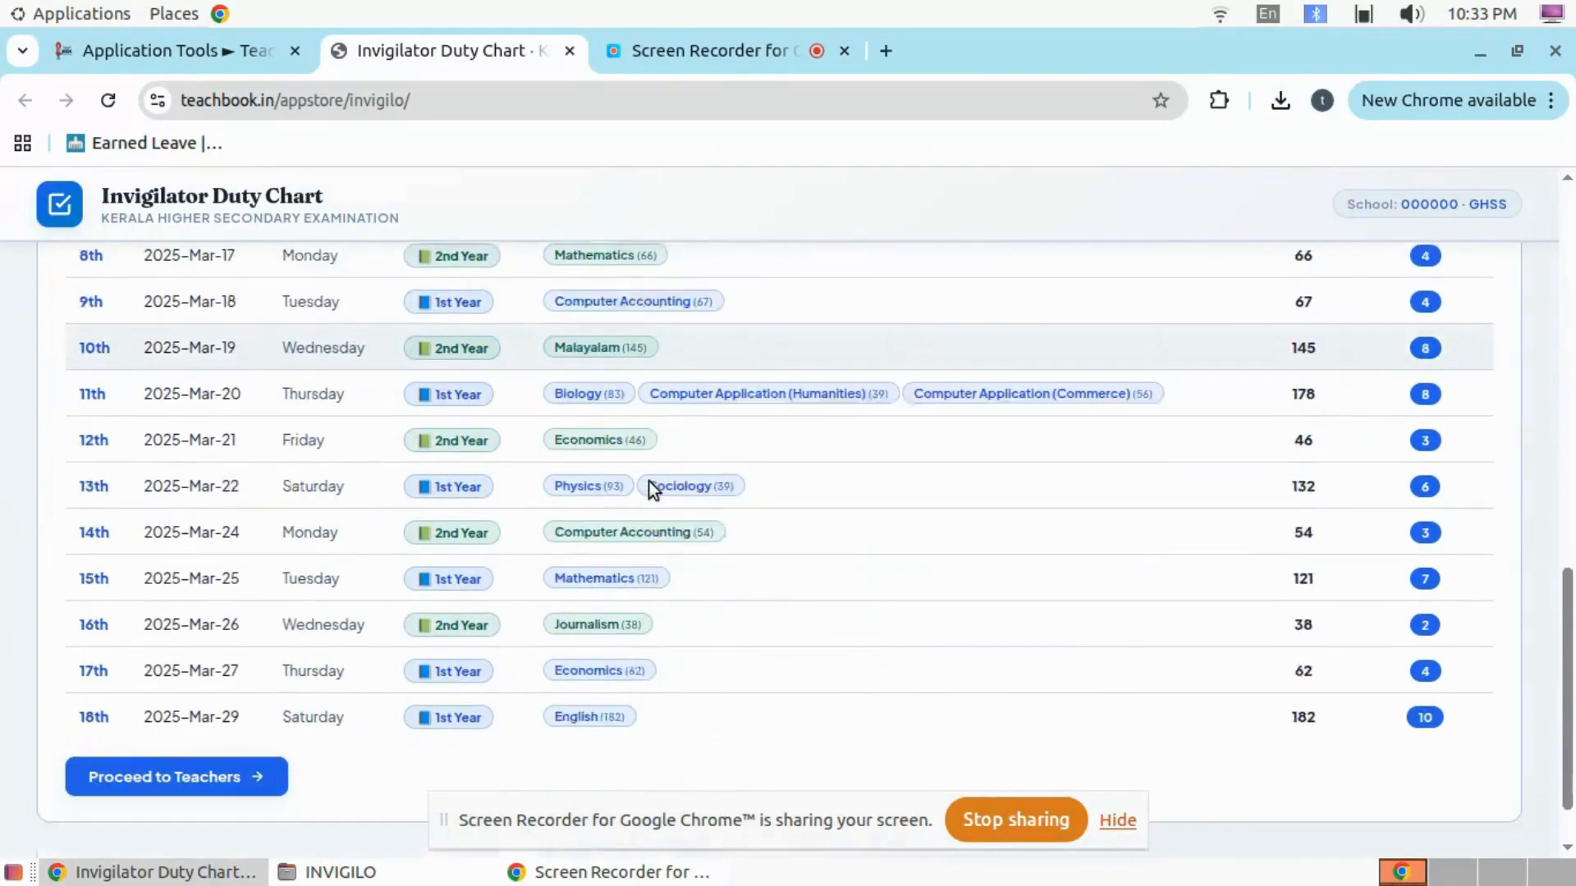
scroll(466, 554, up, 8)
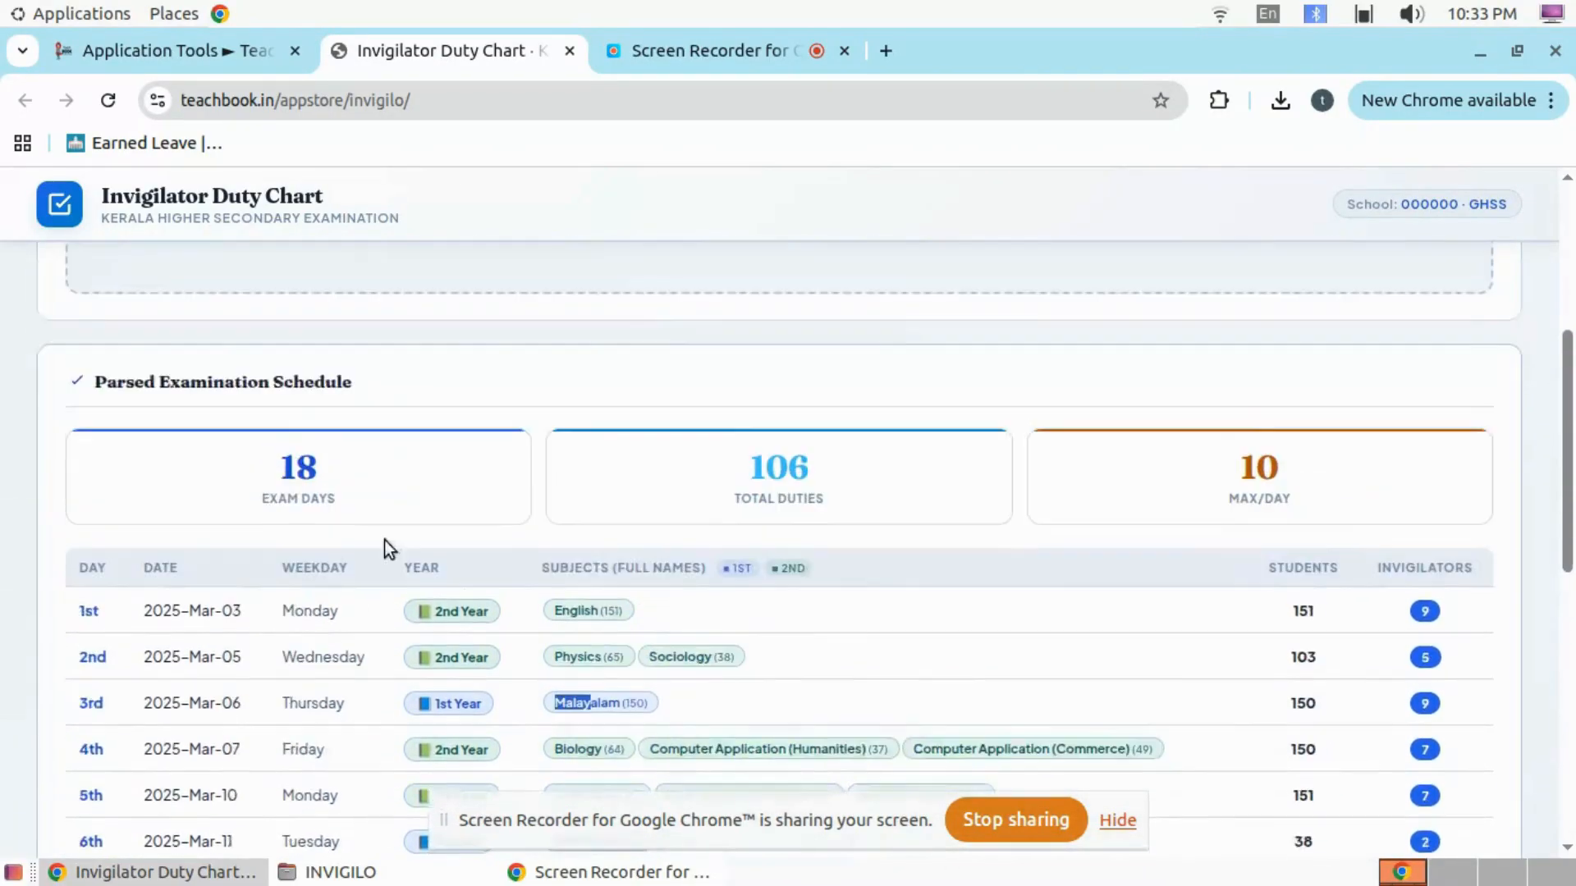
scroll(384, 540, up, 1)
scroll(303, 554, down, 2)
drag(136, 545, 208, 540)
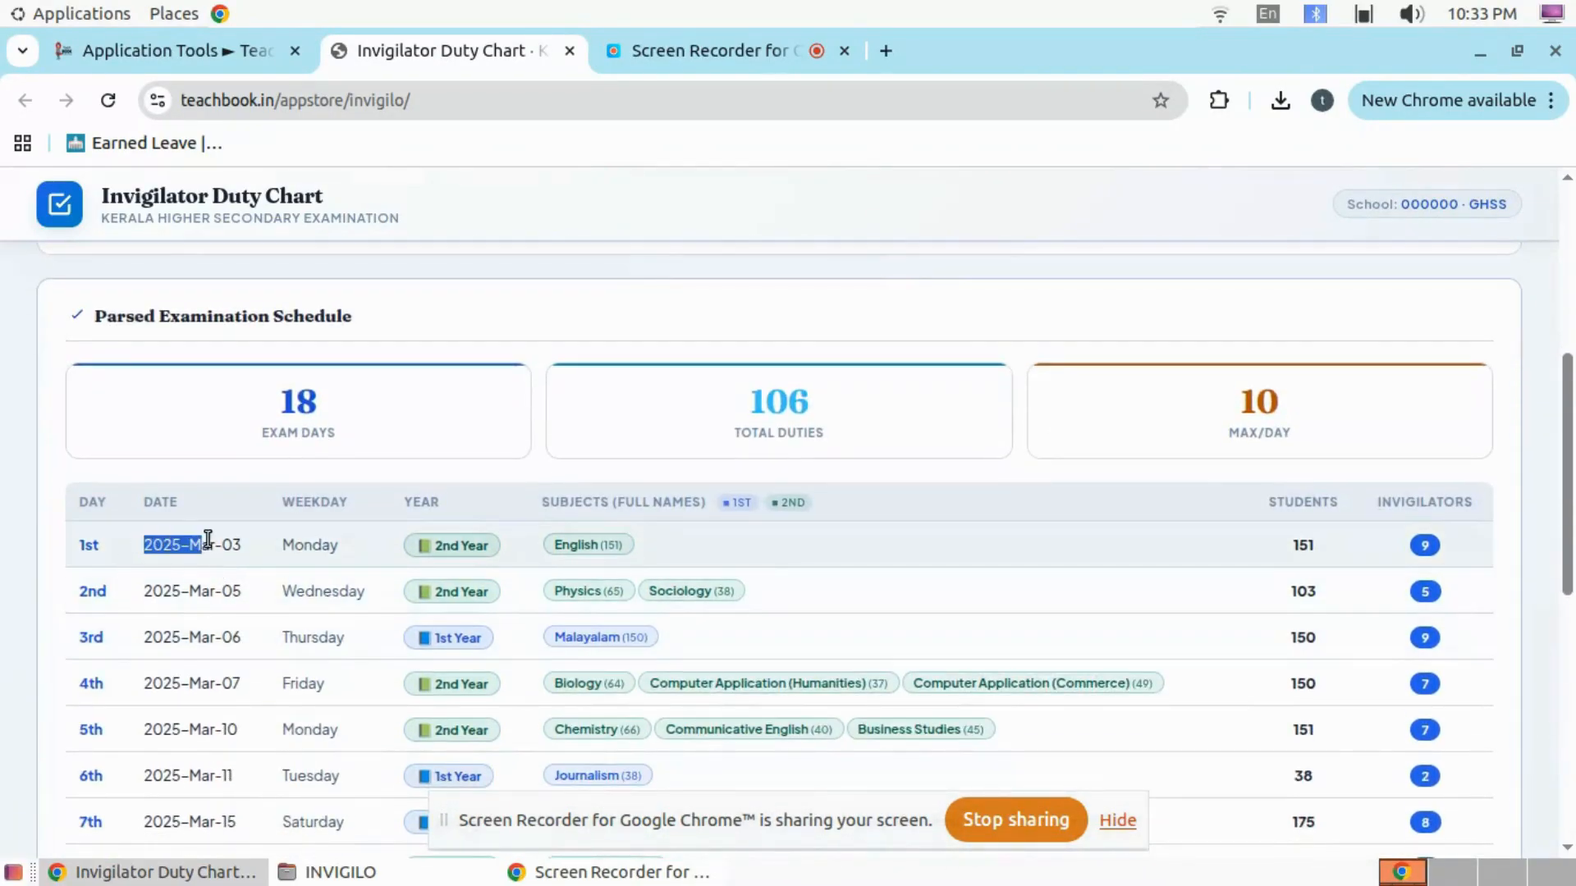
click(248, 540)
scroll(1338, 500, down, 2)
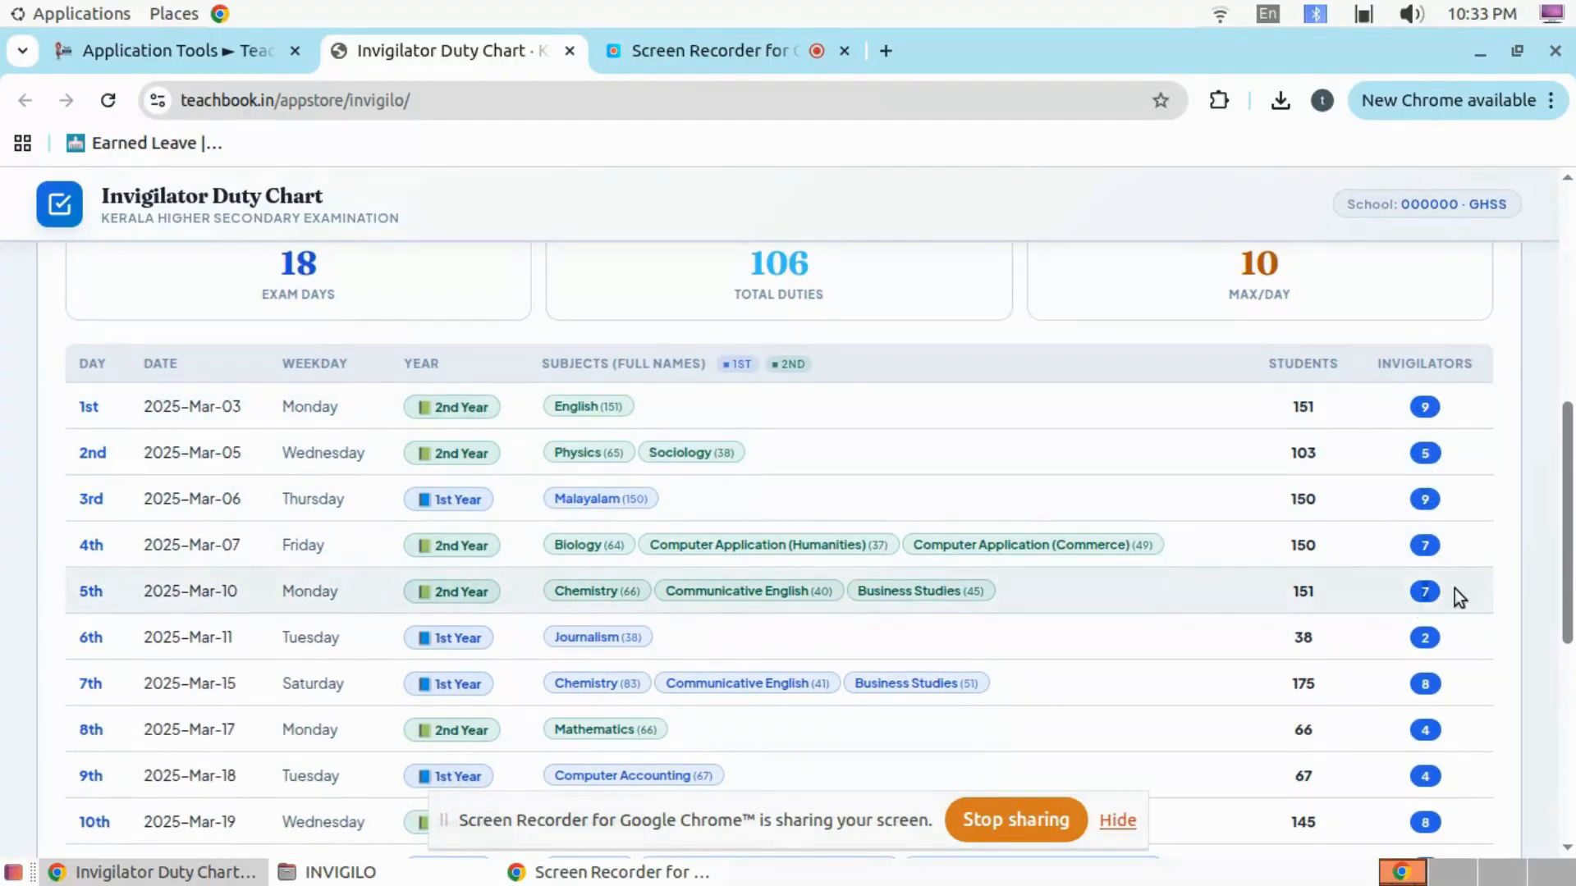
scroll(1455, 588, down, 8)
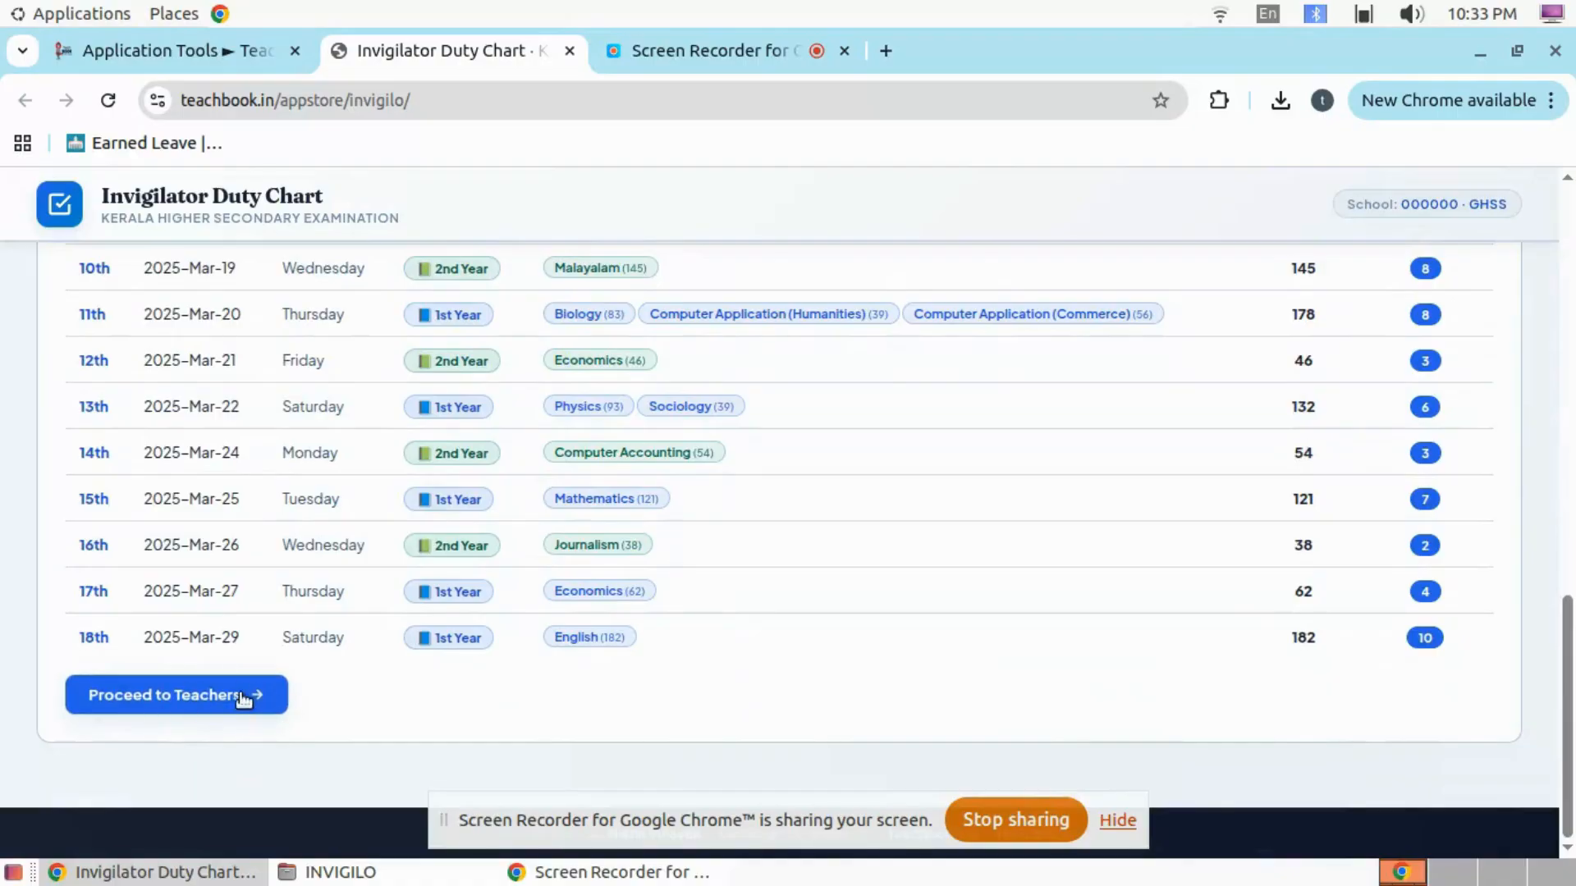
Step: Proceed to the teachers stage and review the Regular Teachers, Special Duty and Off Duty Days sections
click(211, 693)
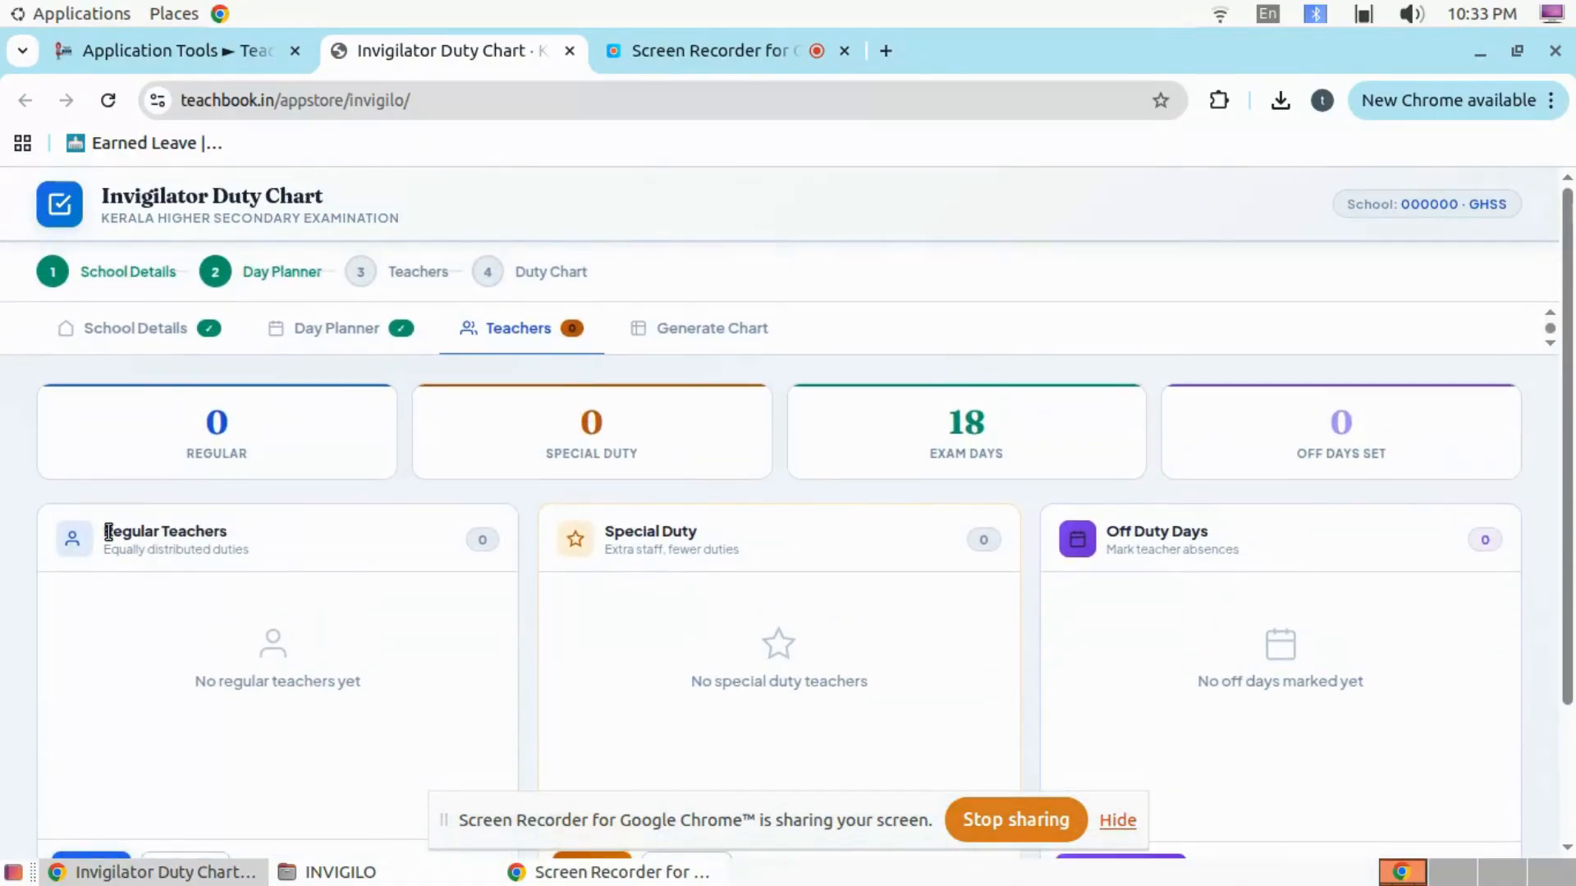
drag(109, 531, 235, 529)
click(234, 529)
drag(609, 523, 715, 529)
click(715, 529)
drag(1104, 535, 1174, 534)
click(1229, 529)
scroll(461, 588, down, 3)
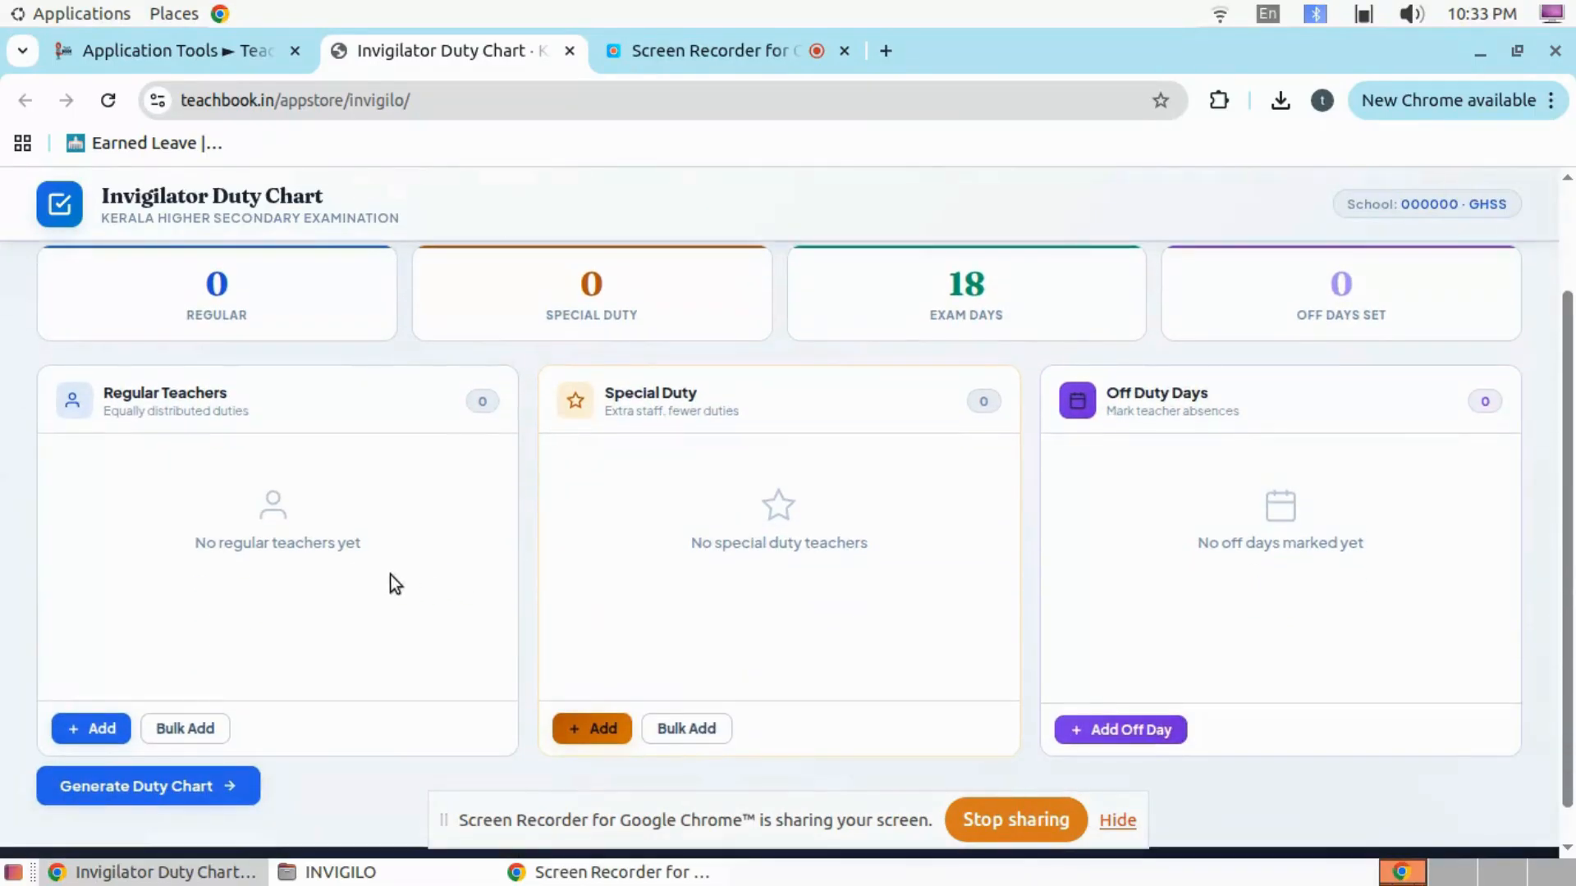
Step: Add one regular teacher by entering the teacher's name and leaving the optional subject blank
click(91, 728)
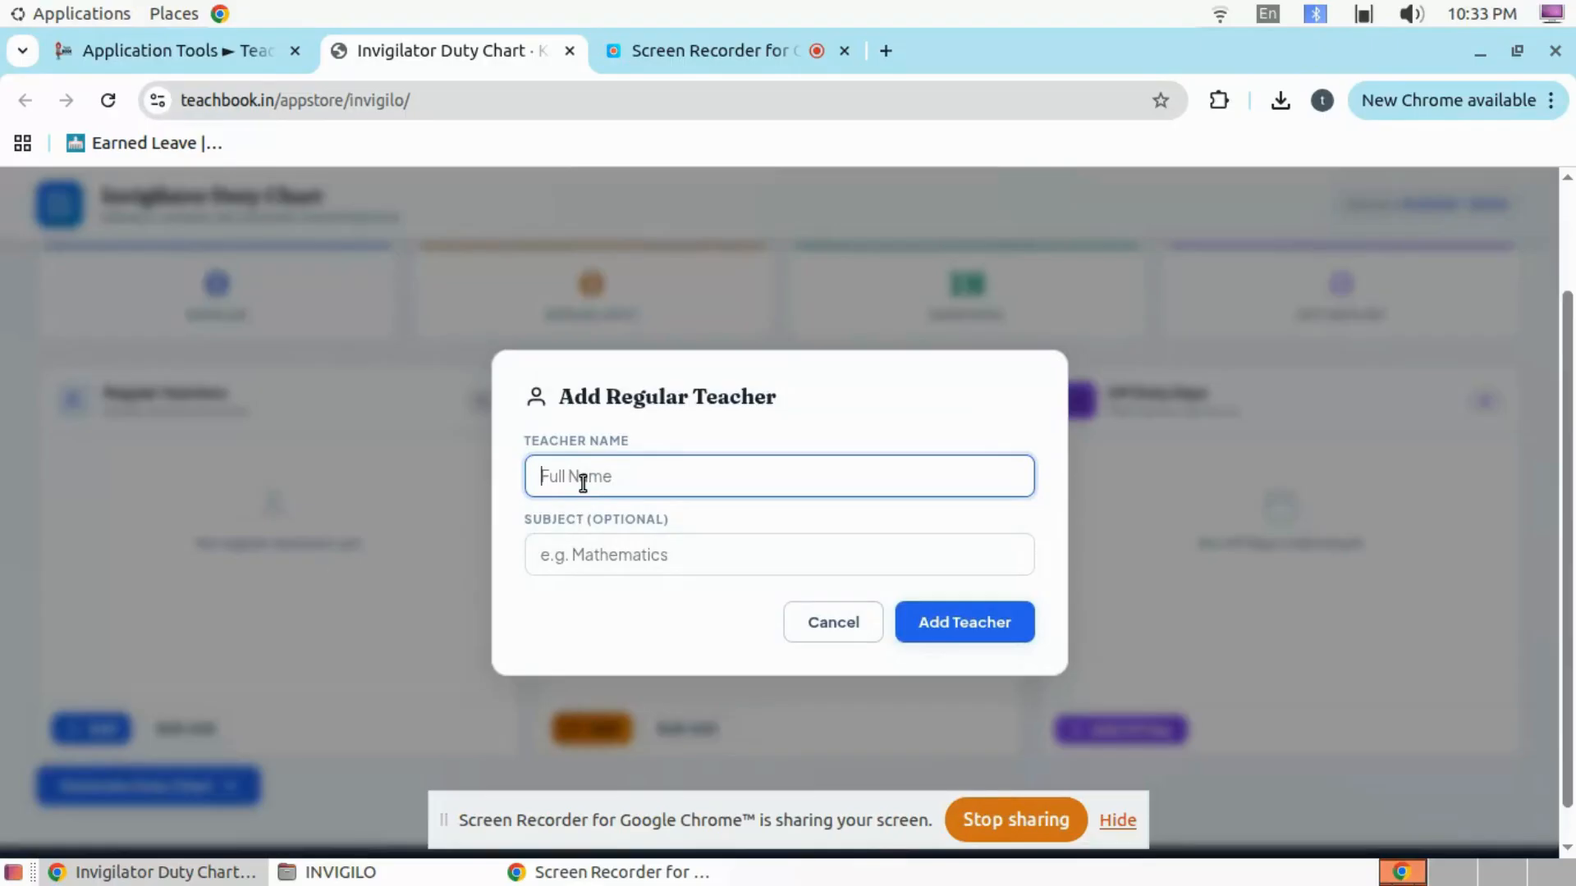
text(NIKHIL)
click(954, 629)
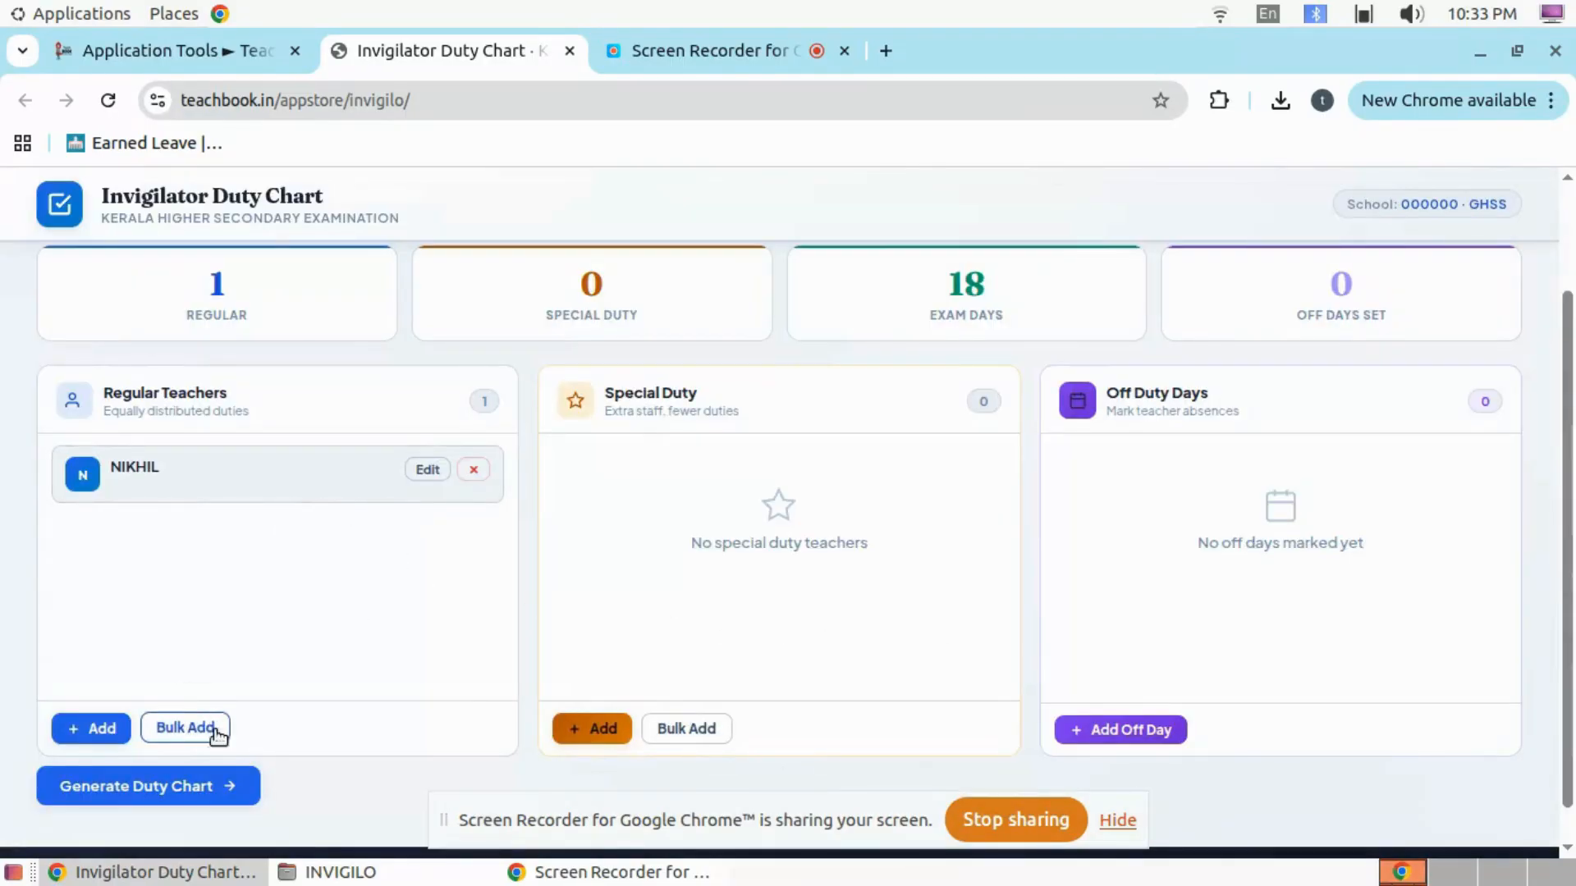
Step: Start a bulk add of regular teachers and copy the names on lines 2 to 13 of the TEACHERS file in Music/INVIGILO
click(186, 729)
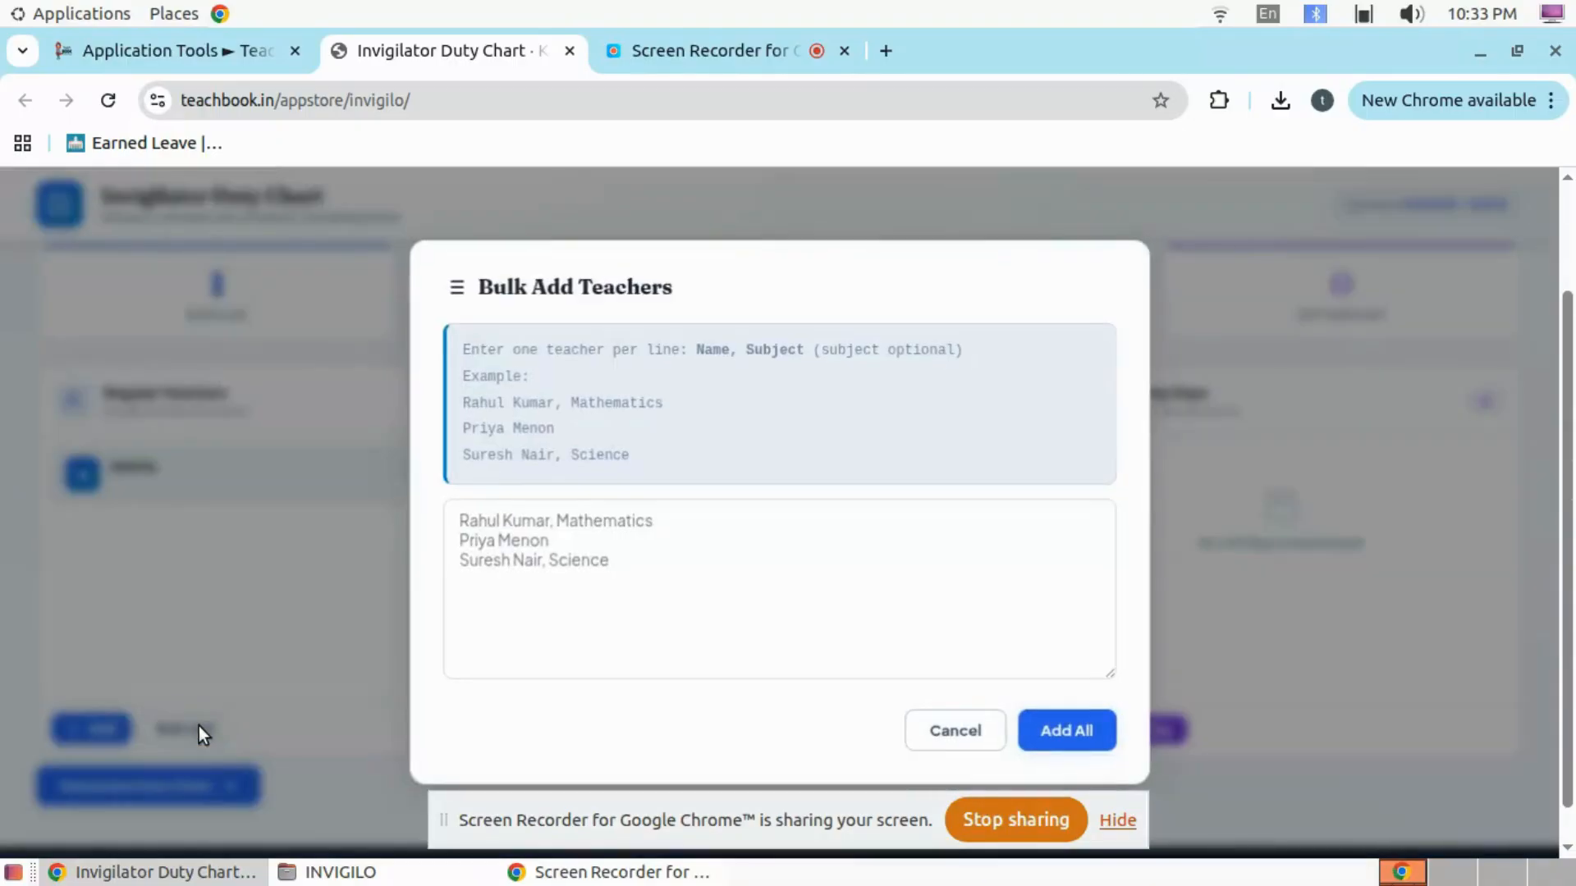
click(500, 530)
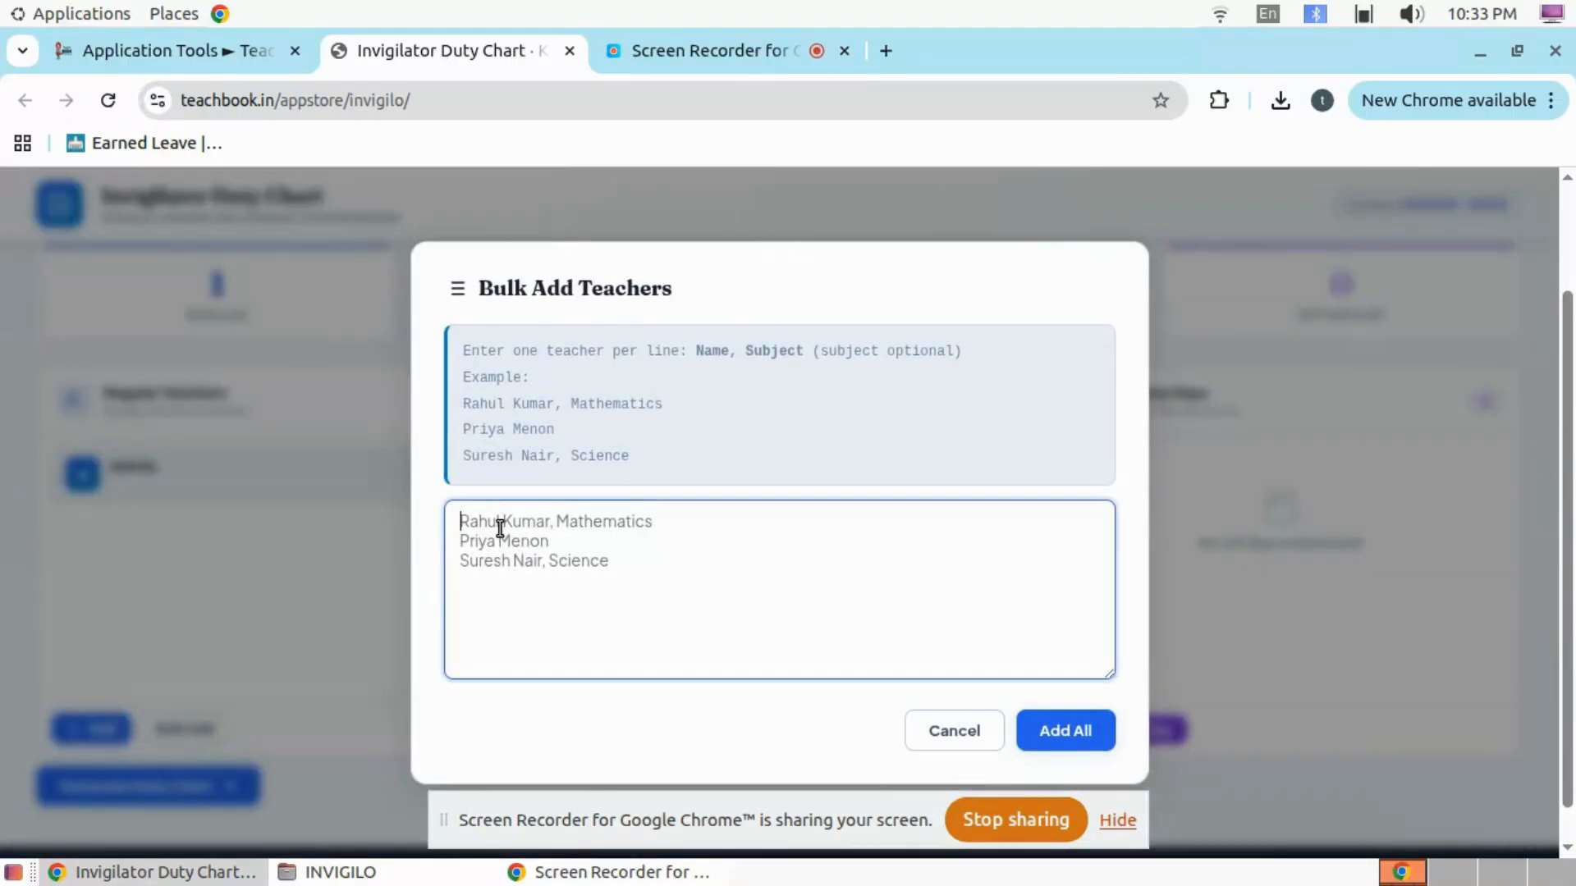
click(384, 870)
double_click(454, 135)
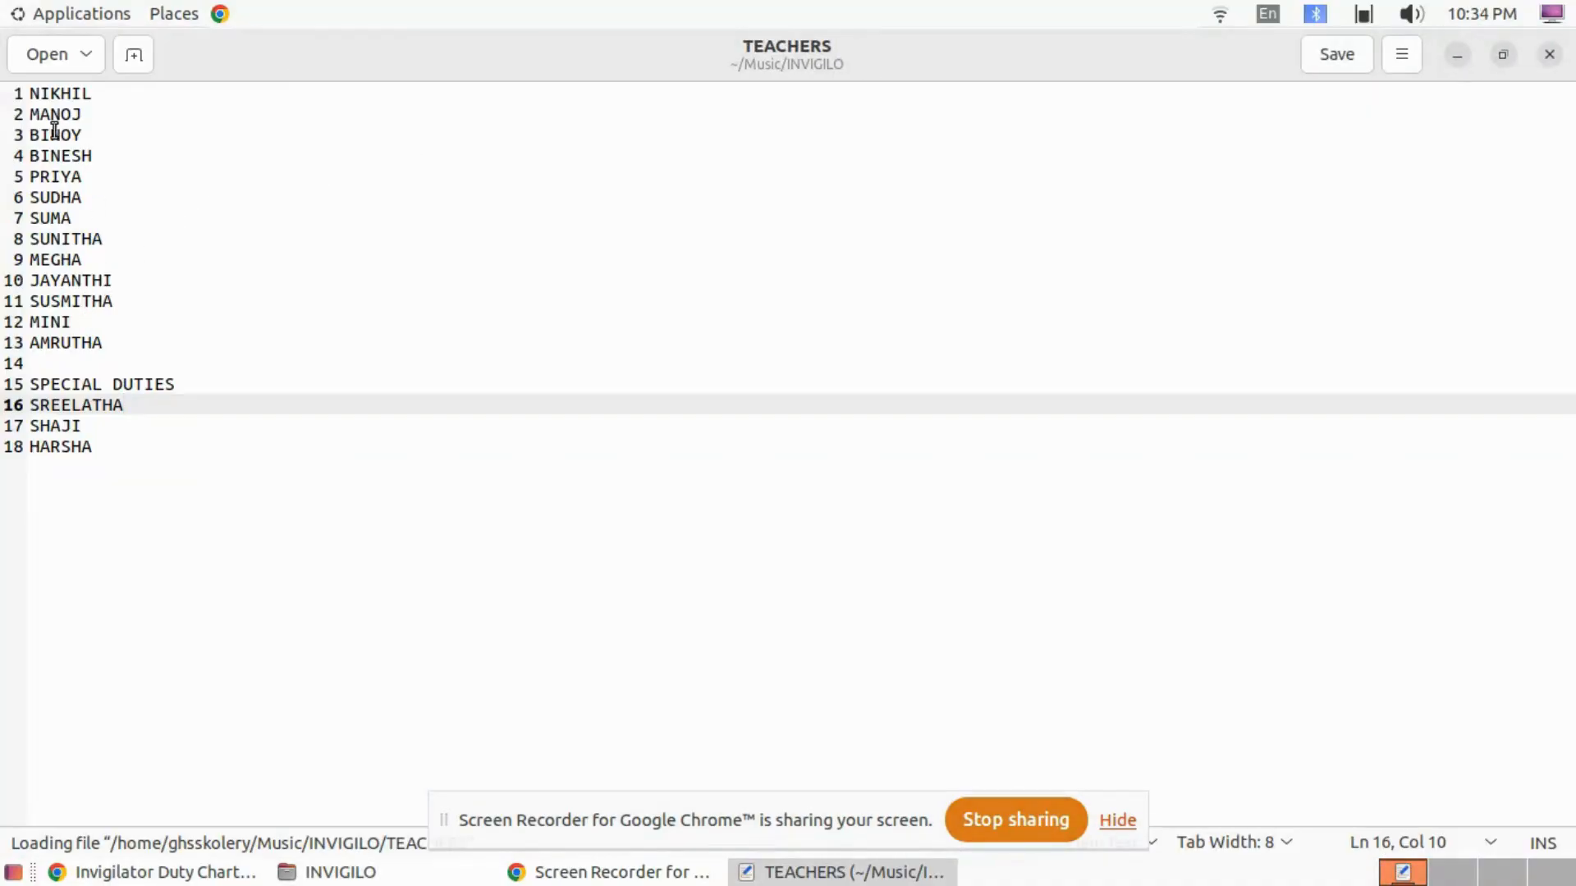
drag(32, 116, 142, 336)
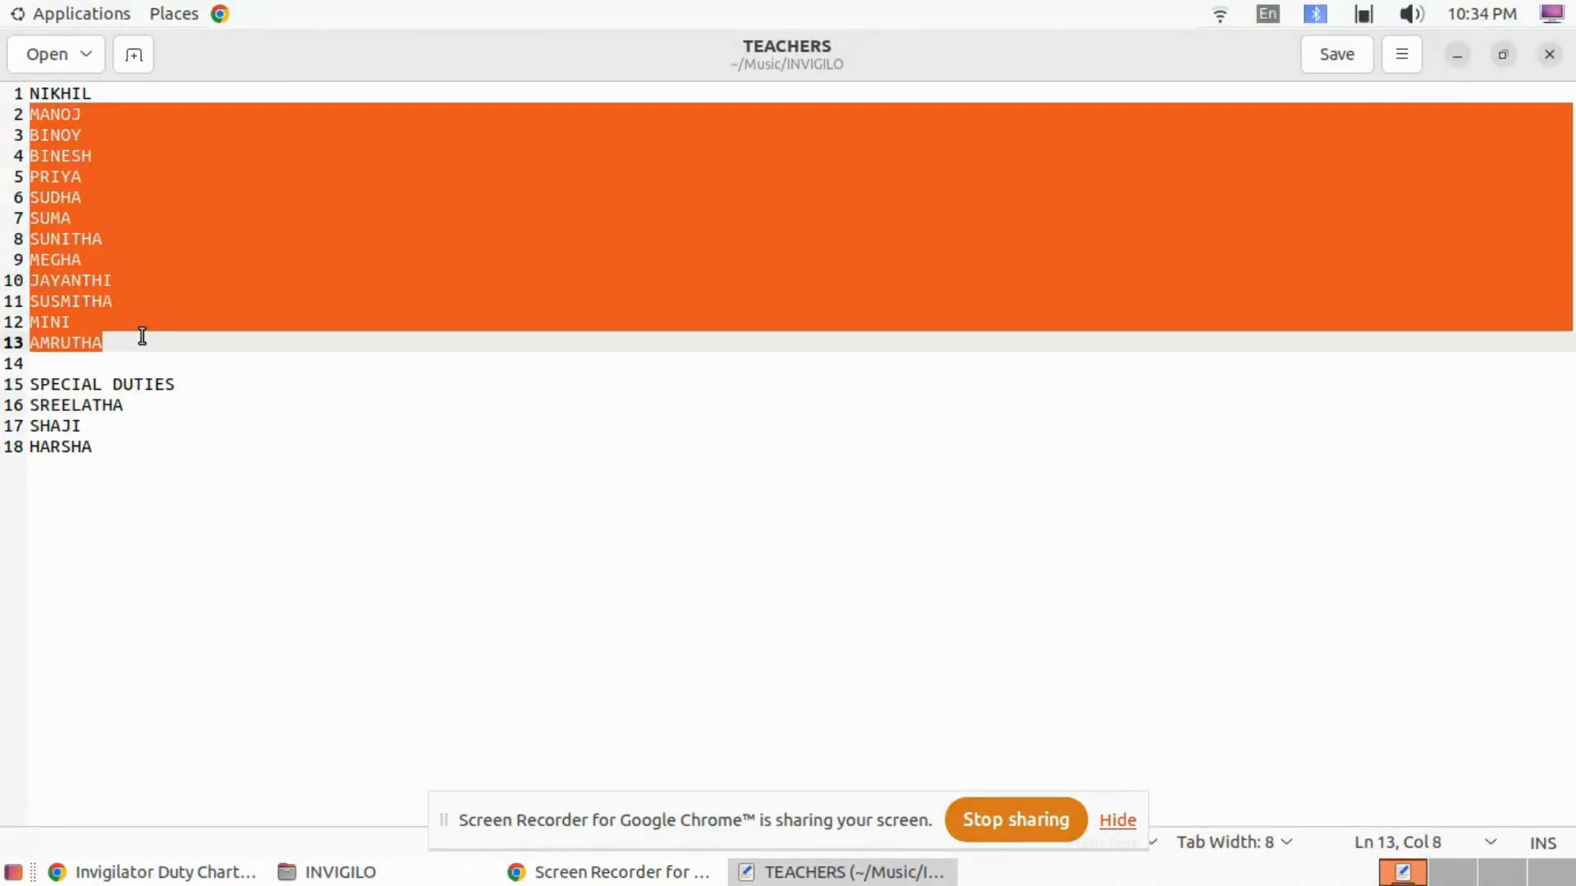
right_click(82, 255)
click(147, 359)
Step: Return to the Invigilator Duty Chart in Chrome and bulk add the copied names as regular teachers, one per line without subjects
click(580, 874)
click(236, 878)
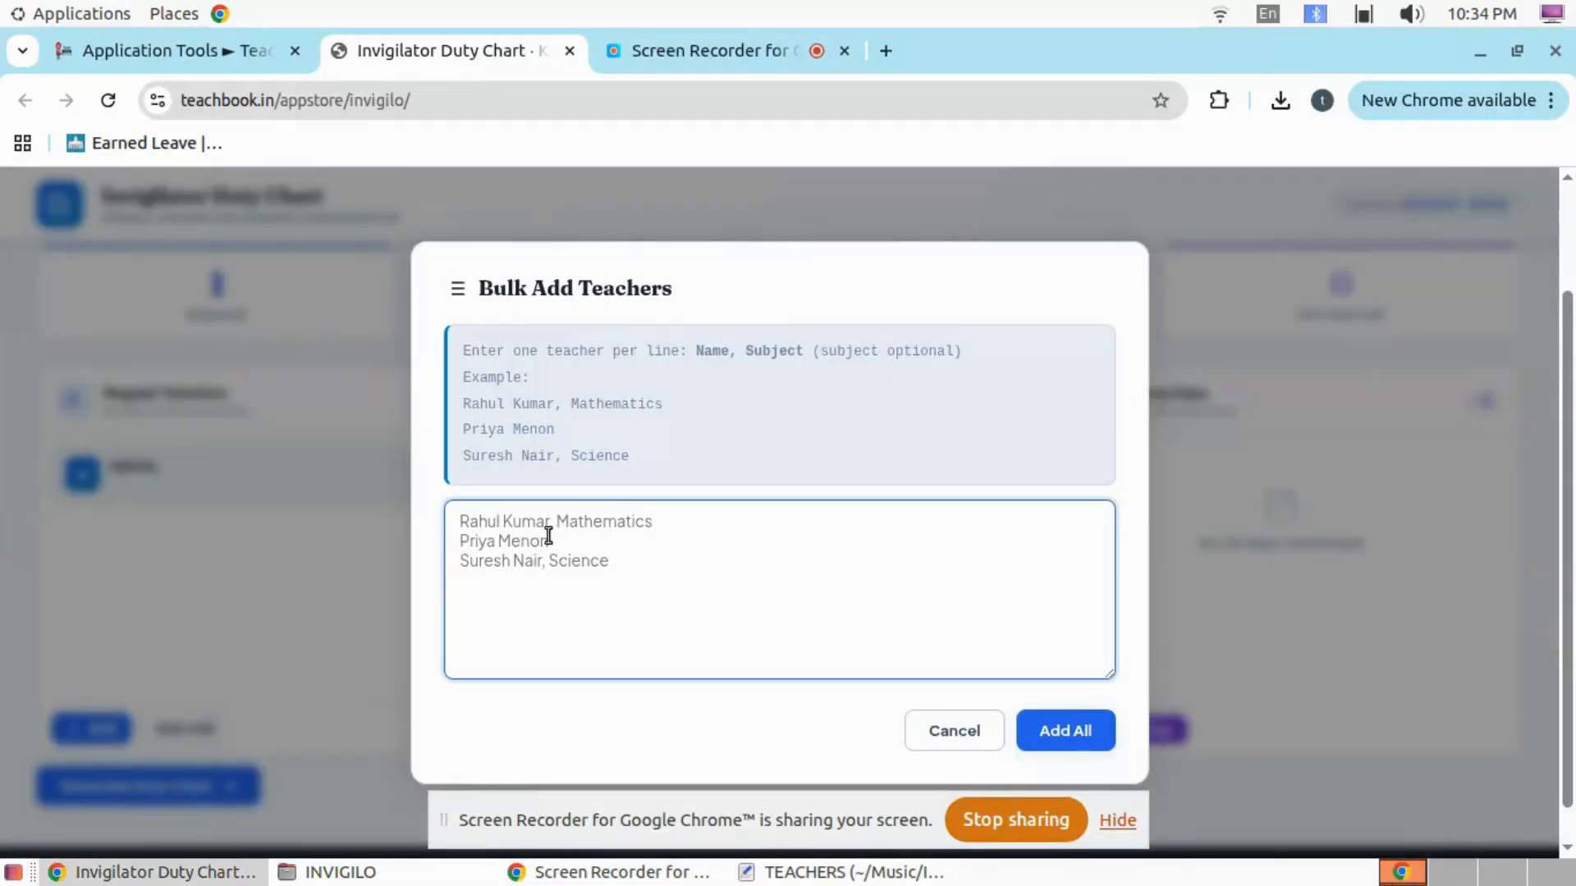
key(ctrl+v)
scroll(662, 570, up, 3)
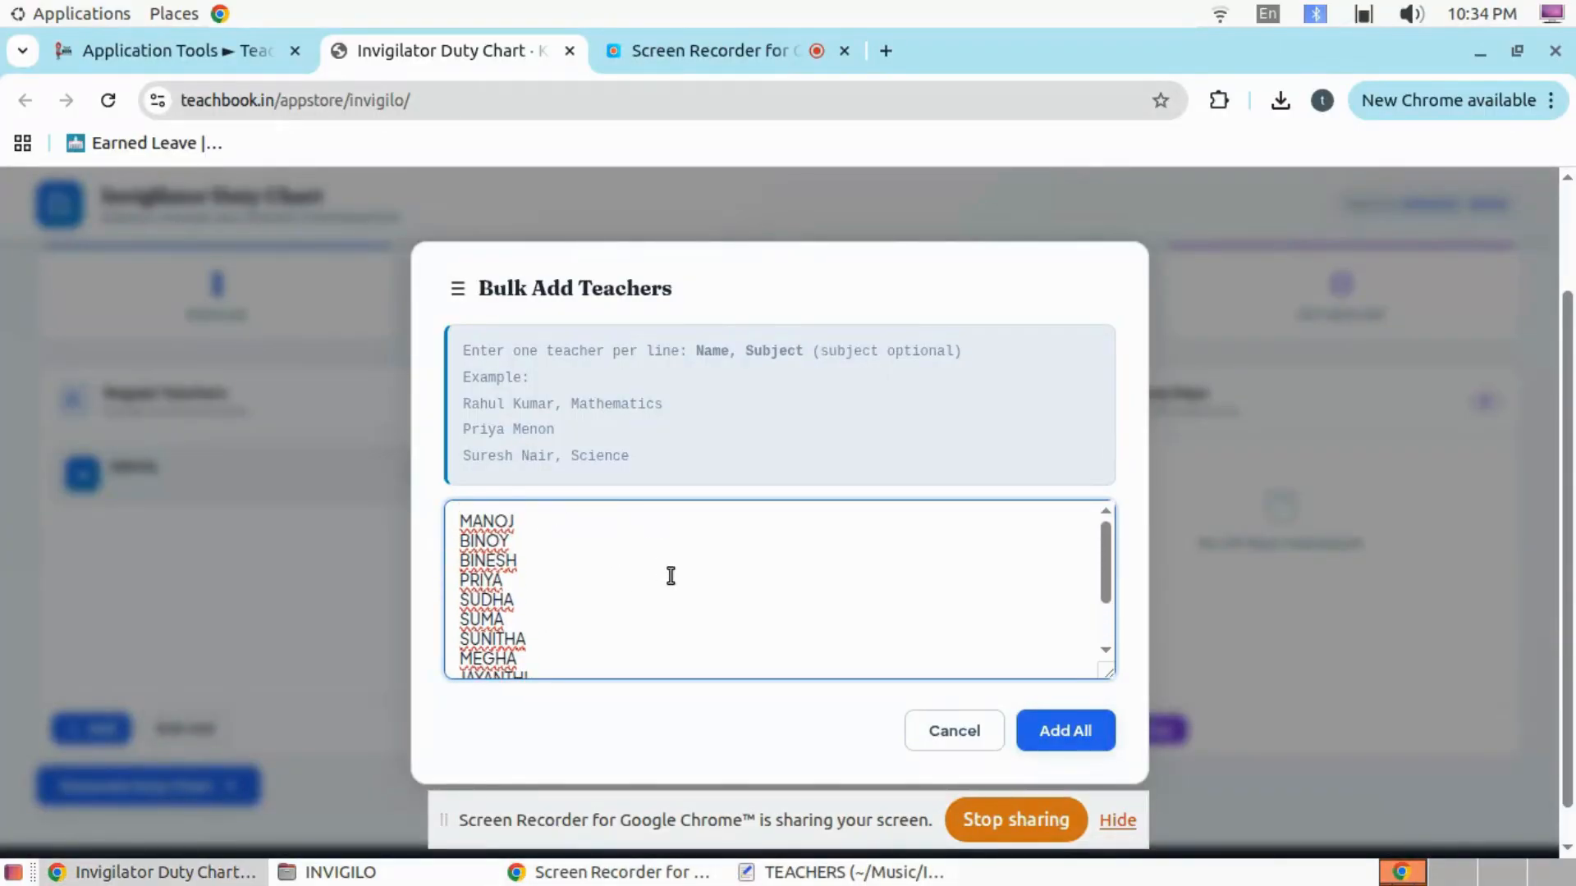
scroll(668, 574, down, 3)
click(1106, 719)
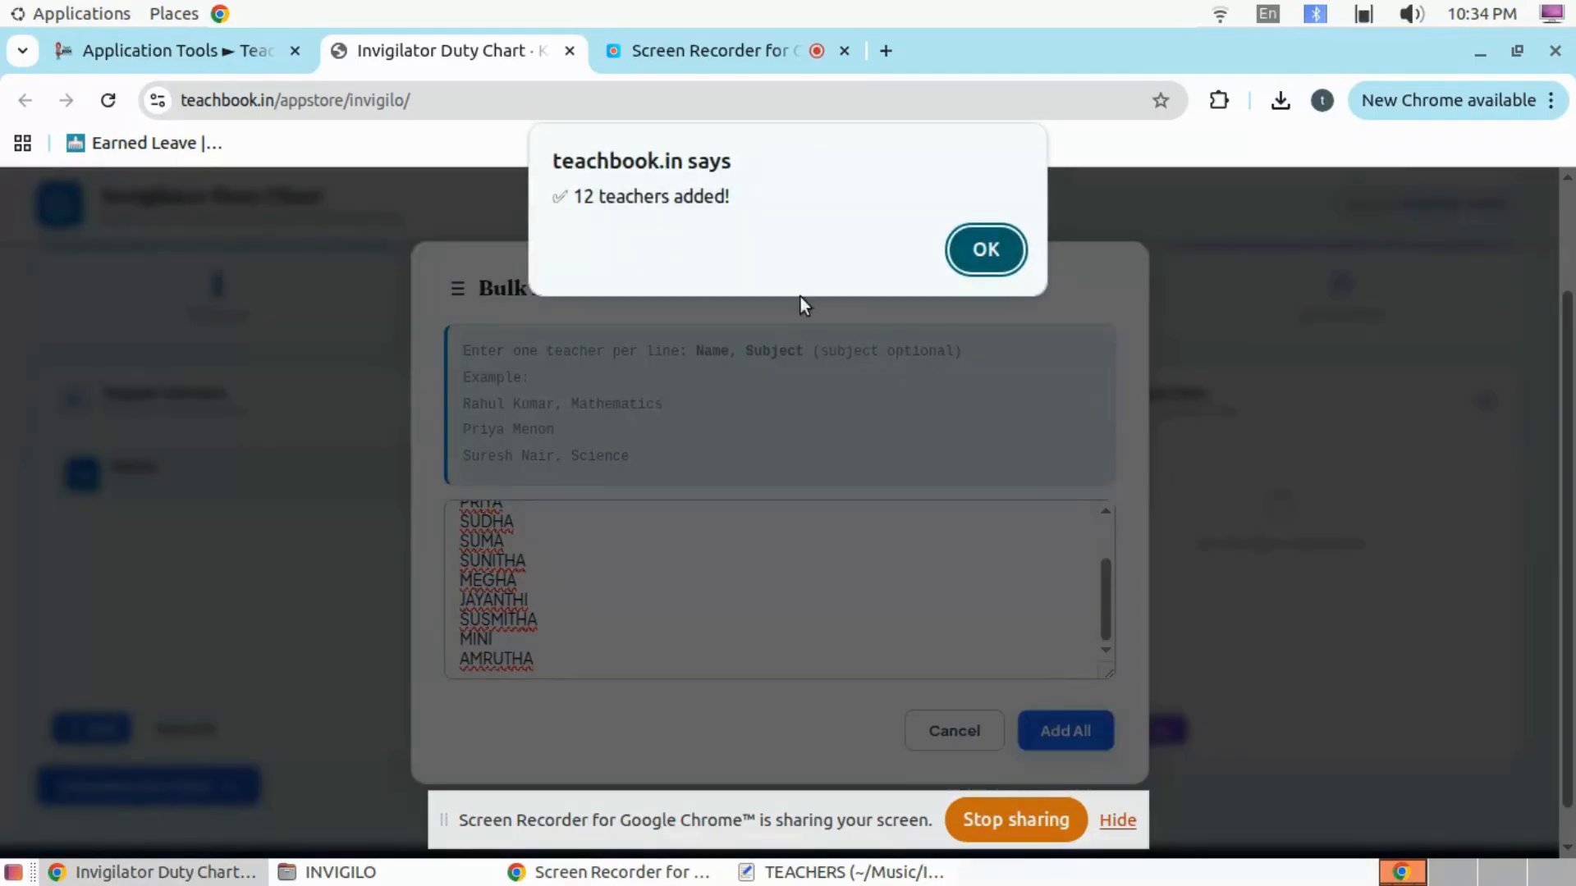
drag(575, 197, 677, 197)
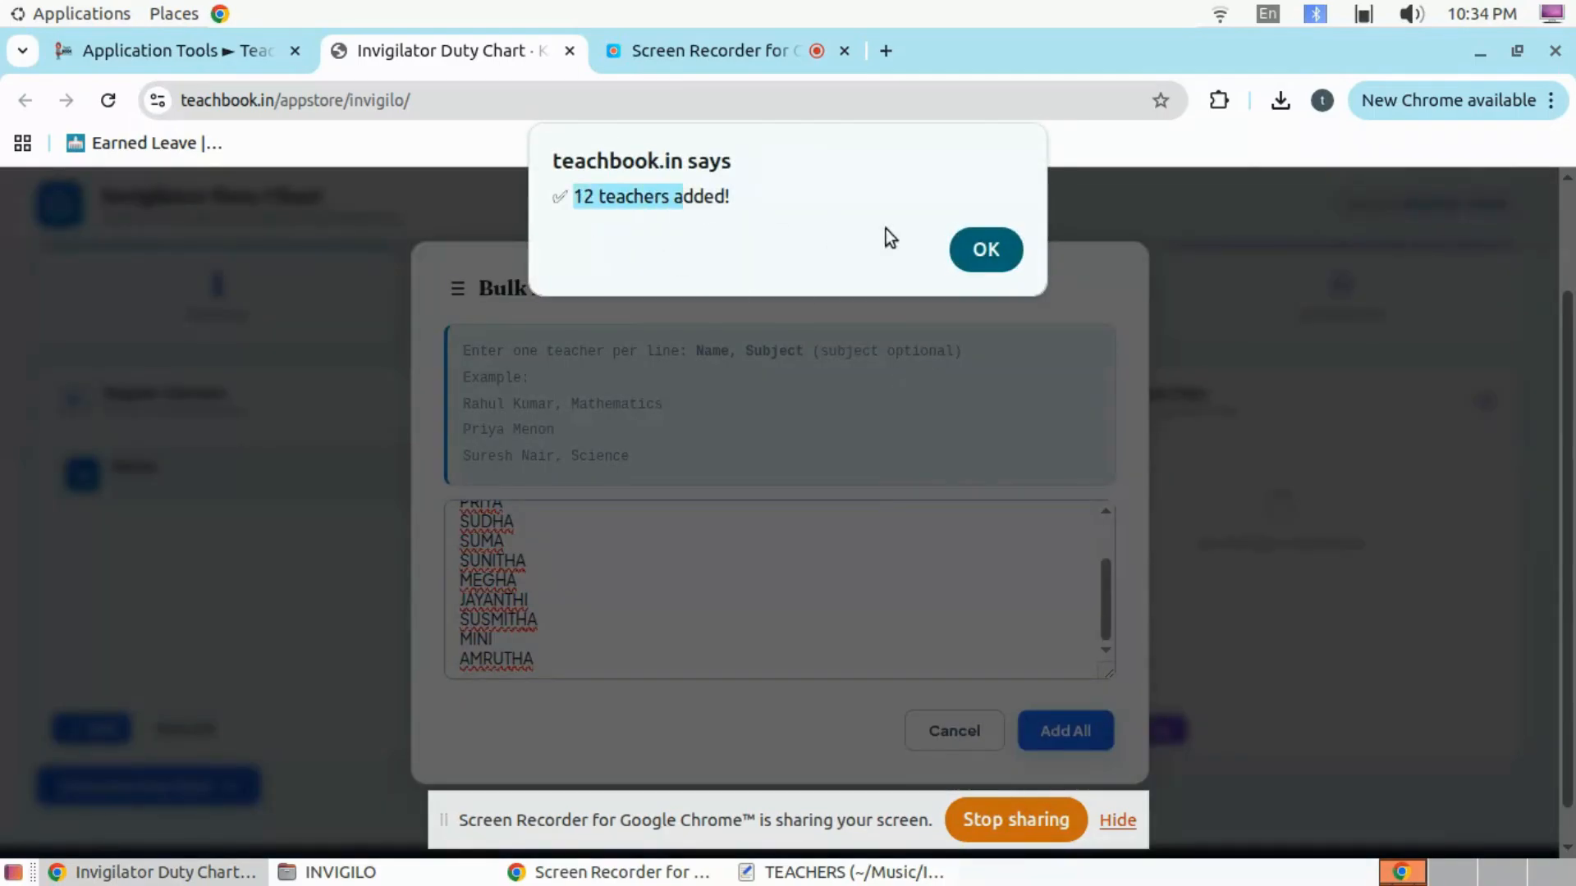
click(1003, 261)
Step: Remove the second-to-last teacher from the Regular Teachers list
scroll(178, 492, down, 5)
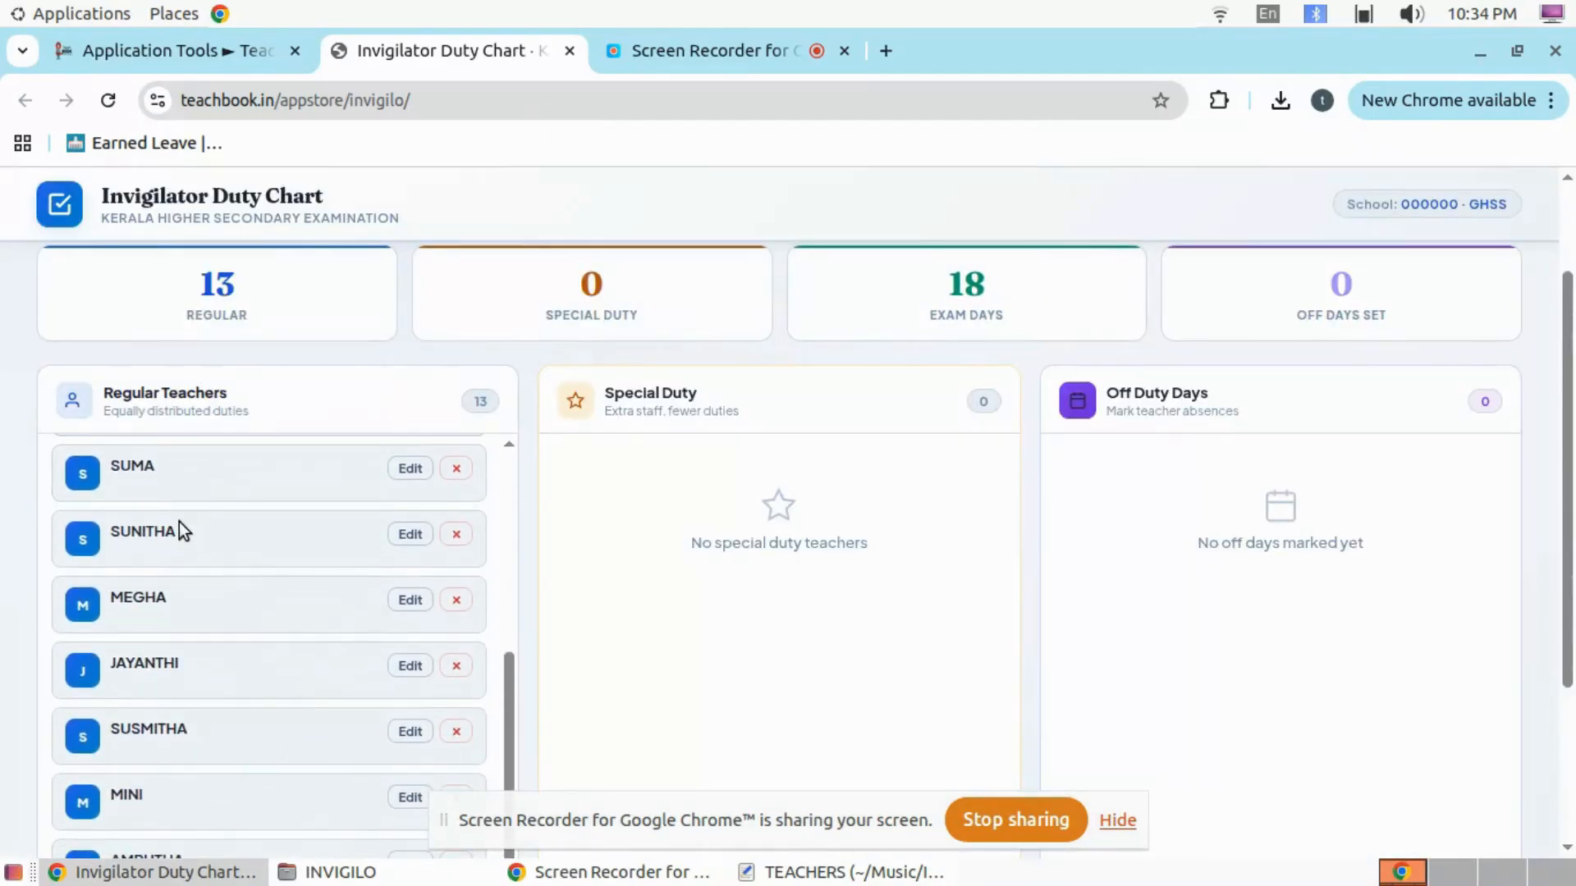
scroll(222, 564, down, 3)
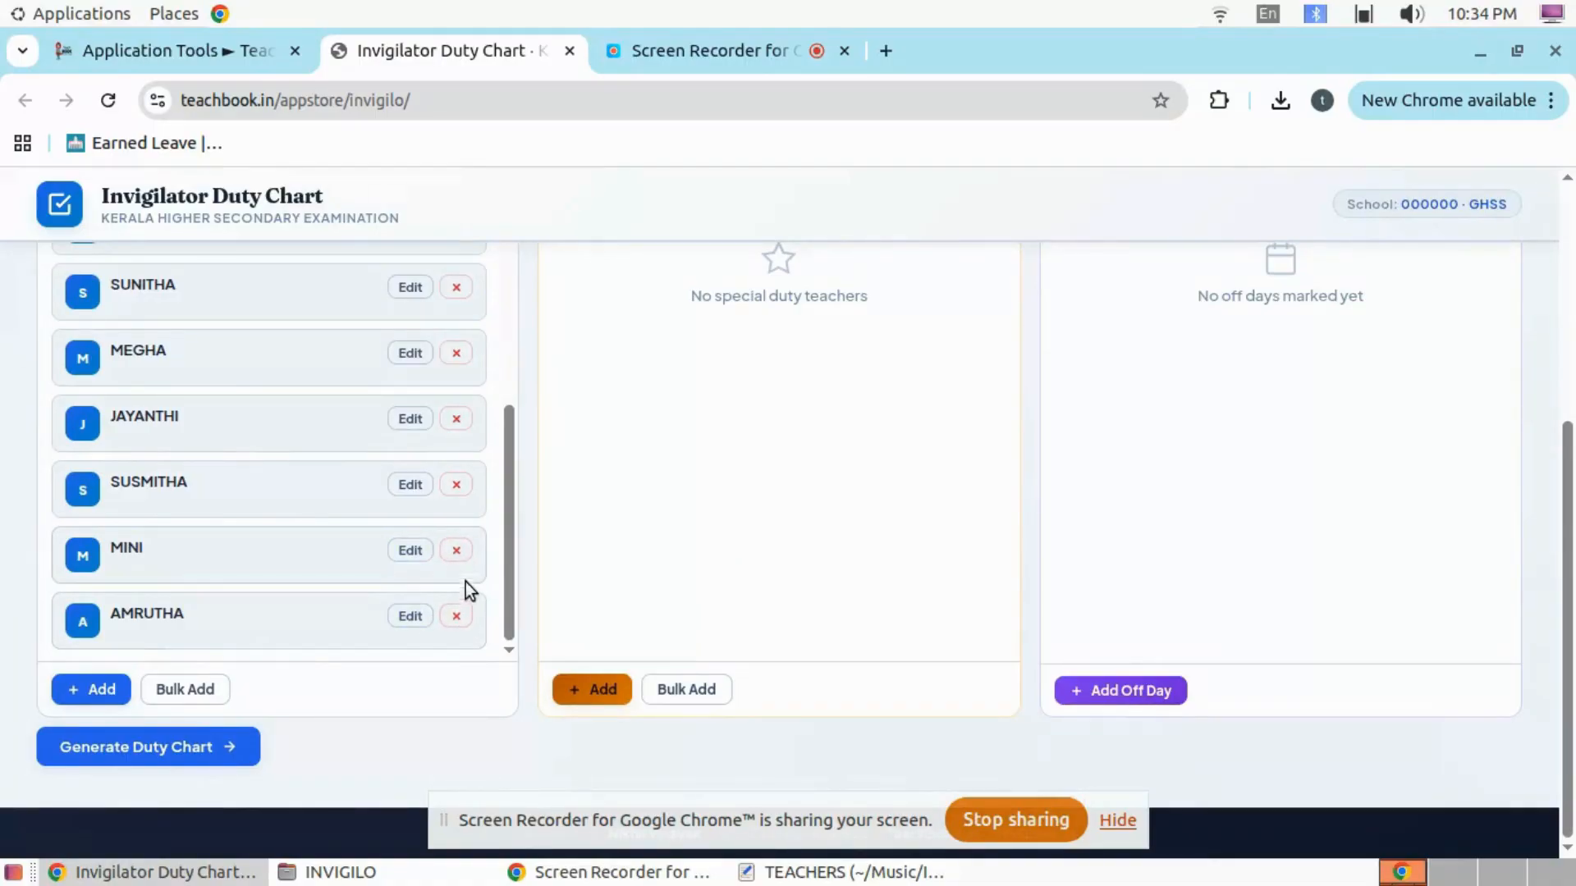
click(456, 551)
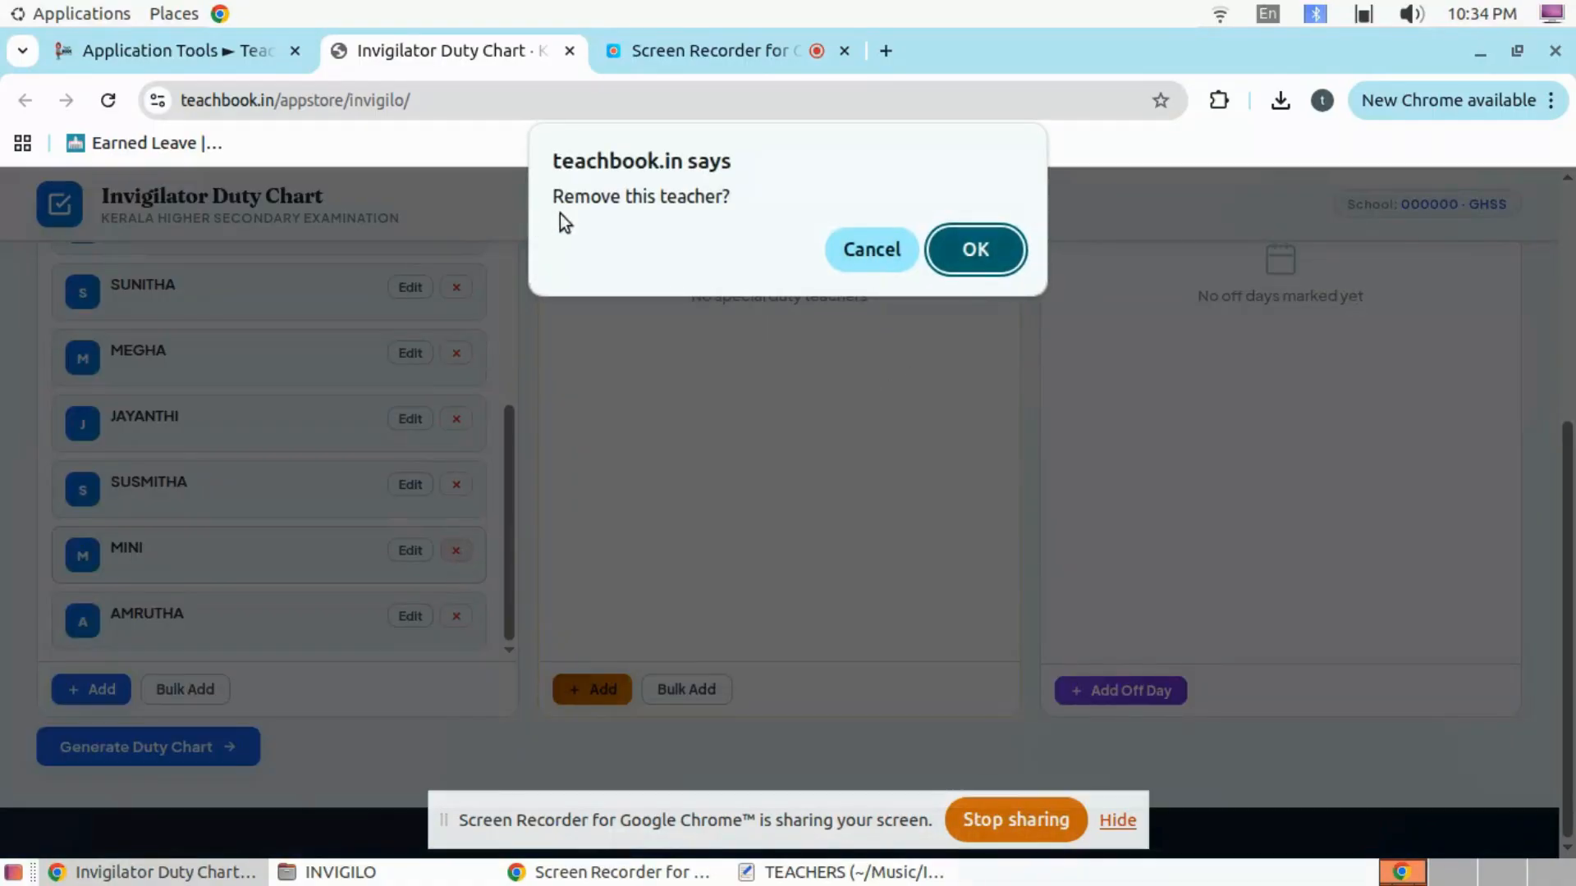
drag(574, 200, 642, 201)
click(669, 200)
click(973, 251)
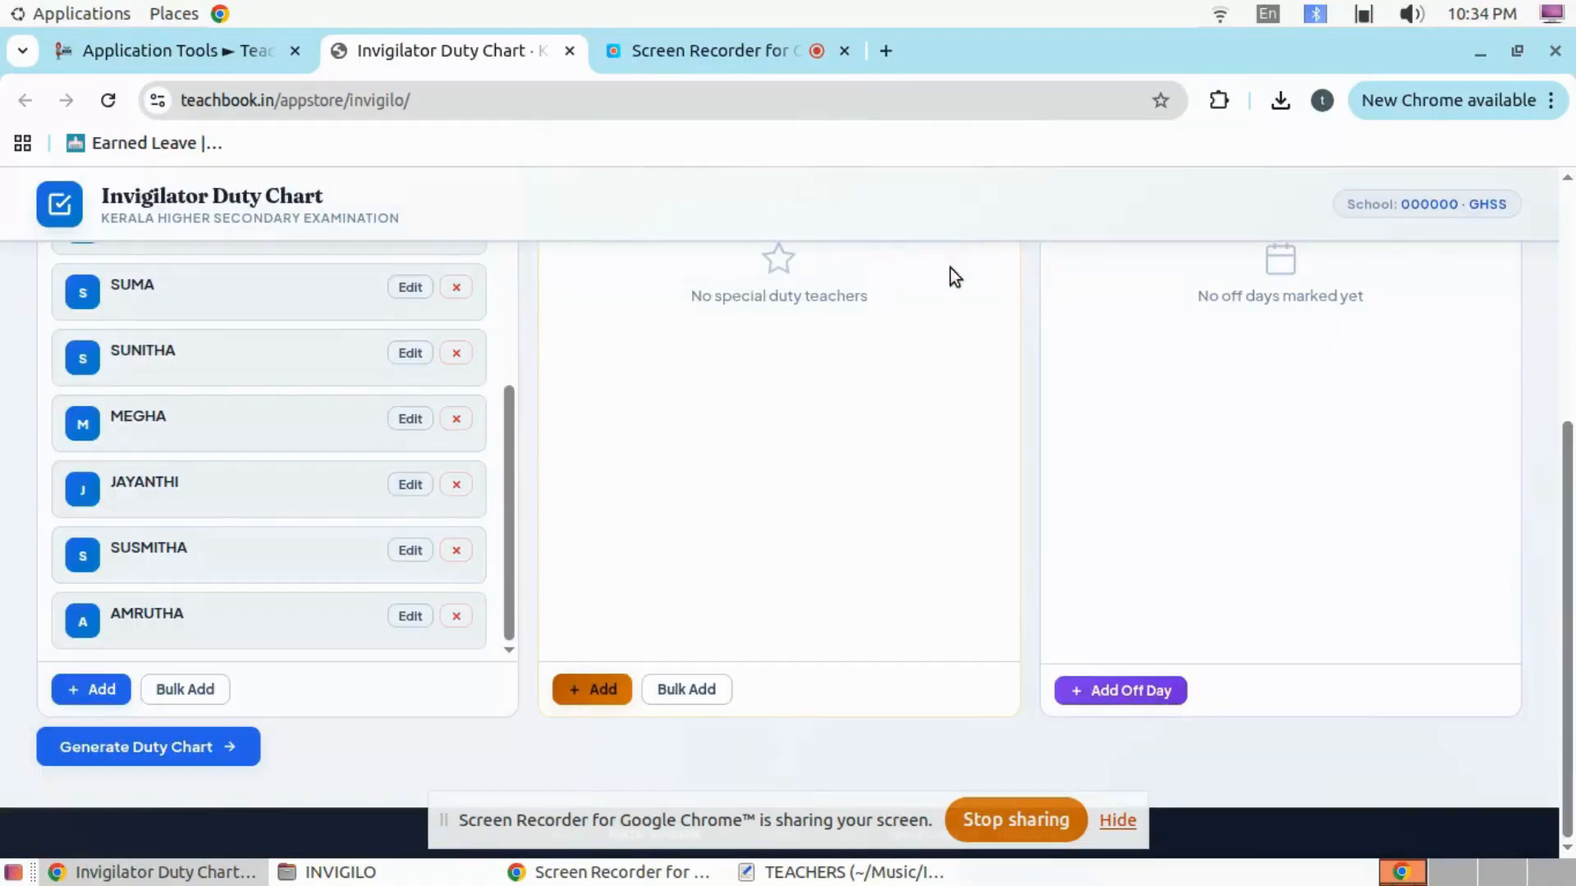
Step: Add one special duty teacher by entering the teacher's name, leaving the subject blank and allowing a maximum of 2 duties
scroll(358, 608, up, 4)
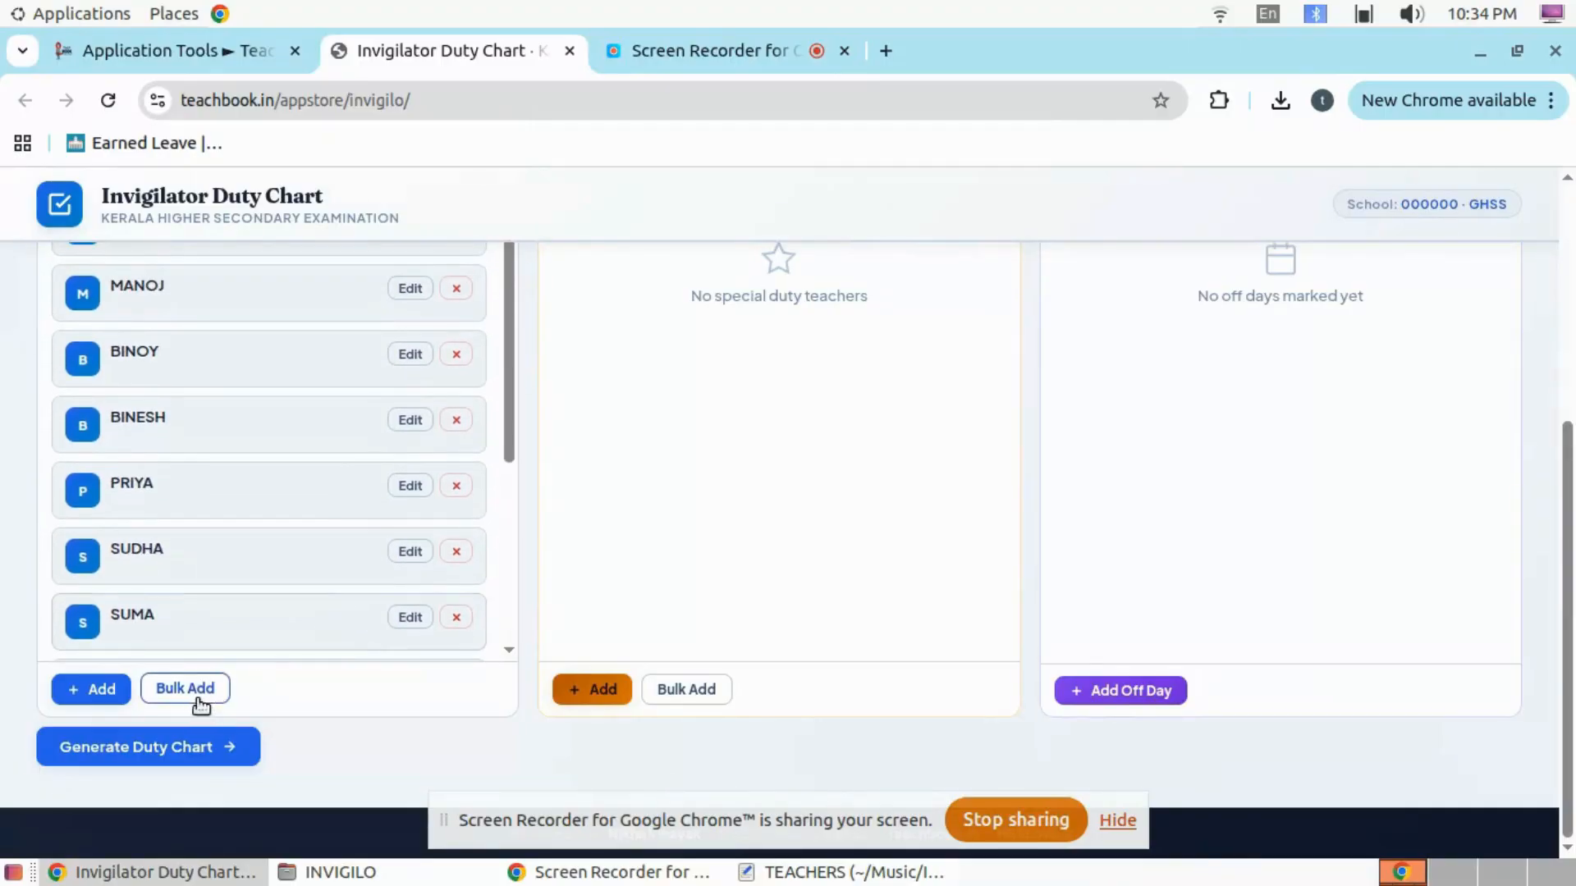
scroll(698, 558, up, 3)
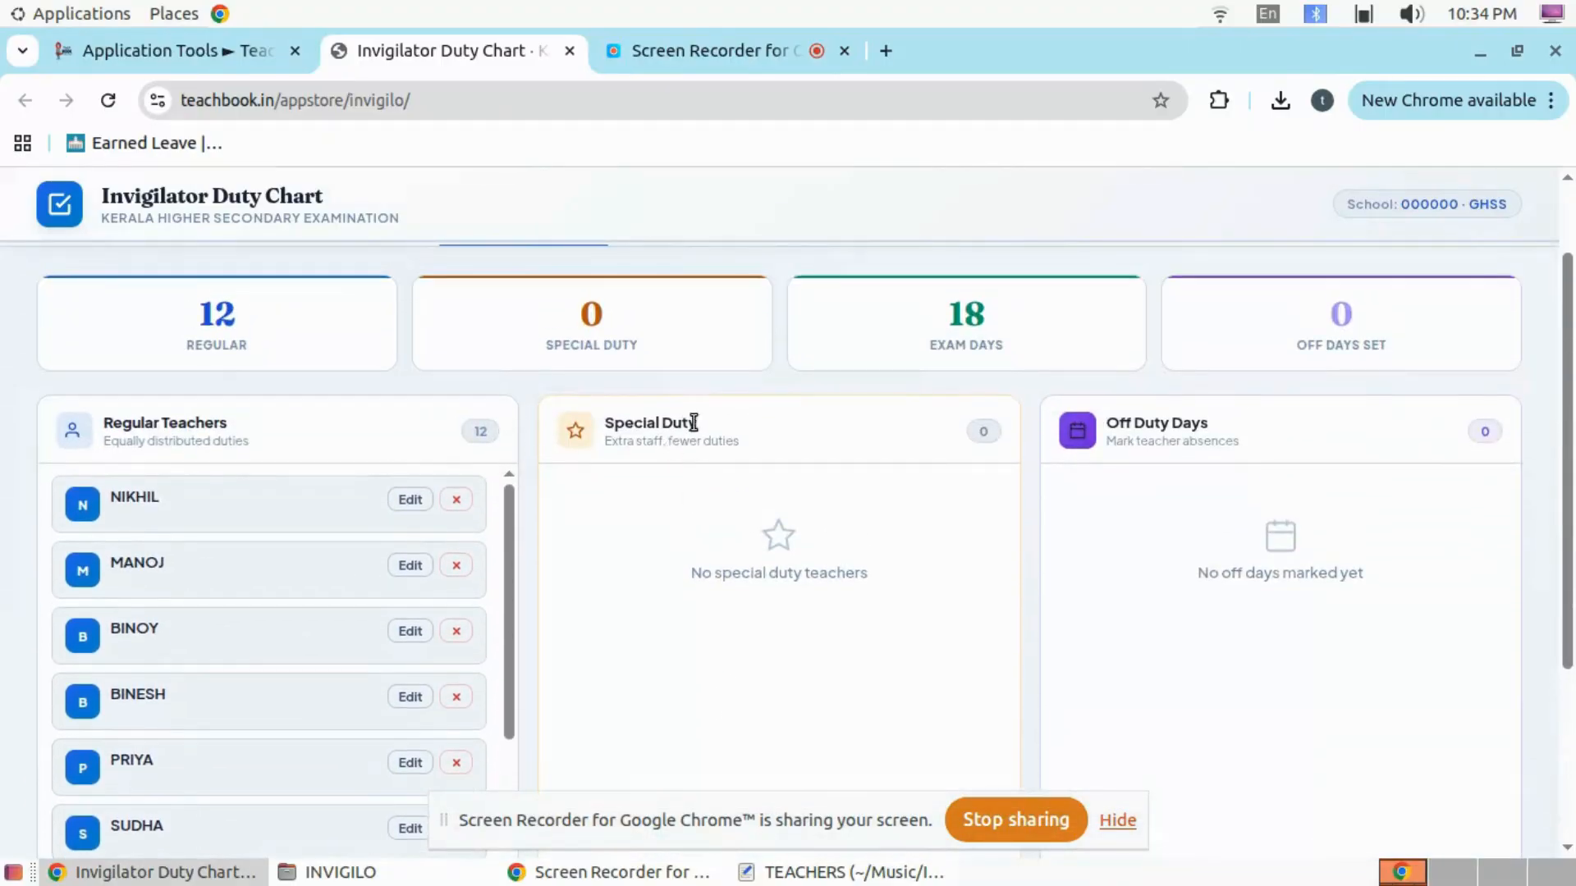
scroll(699, 504, down, 3)
scroll(594, 520, up, 3)
drag(616, 424, 737, 417)
click(648, 513)
scroll(650, 512, down, 3)
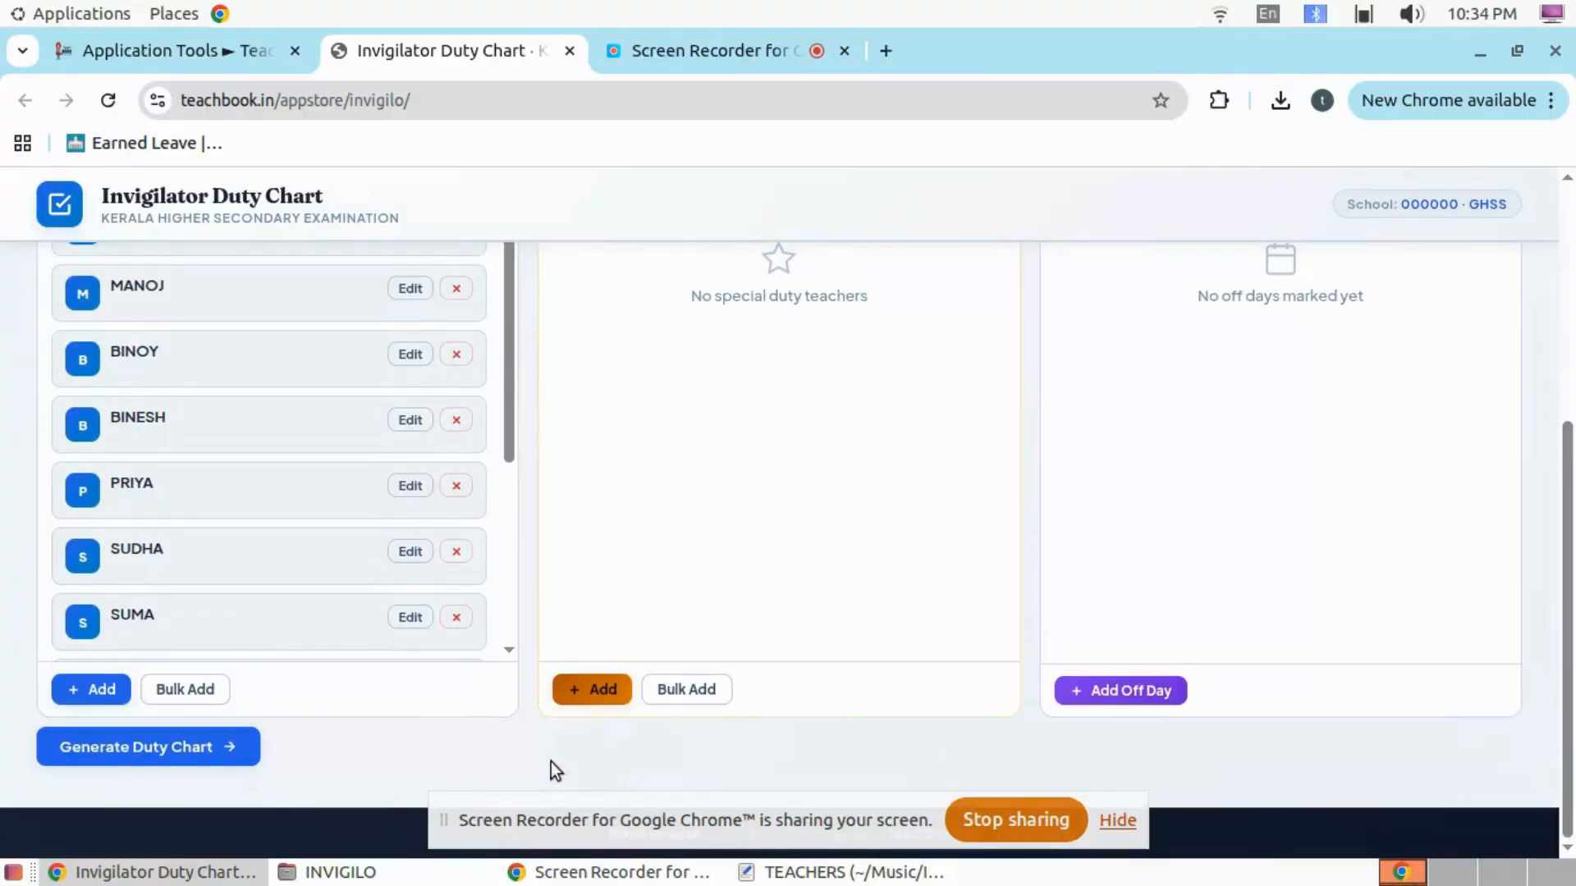
click(603, 692)
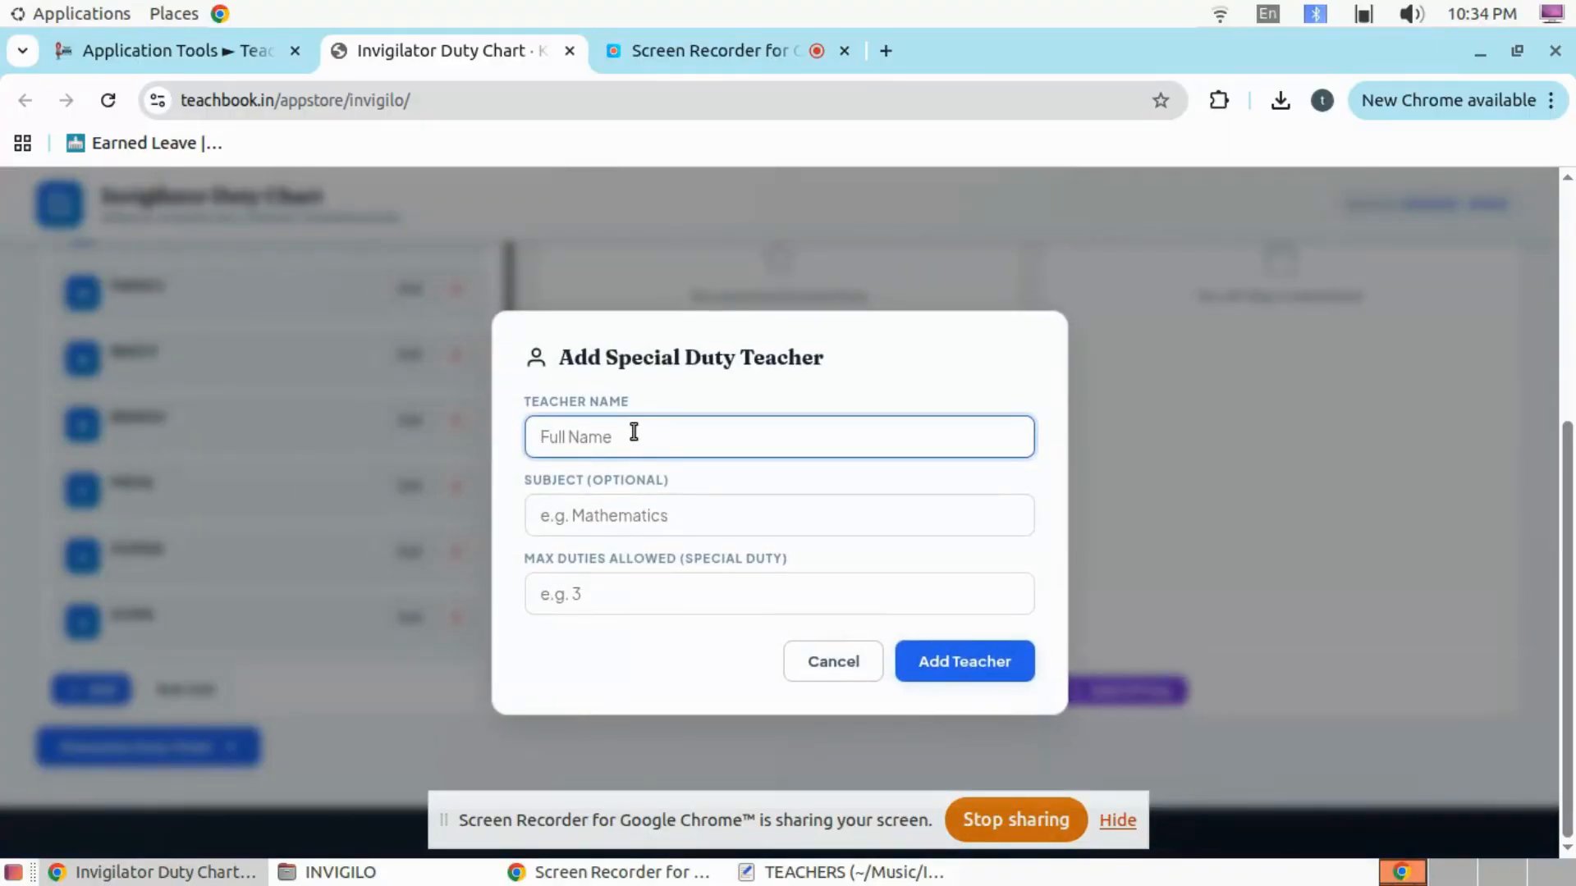
text(SURESH)
click(633, 594)
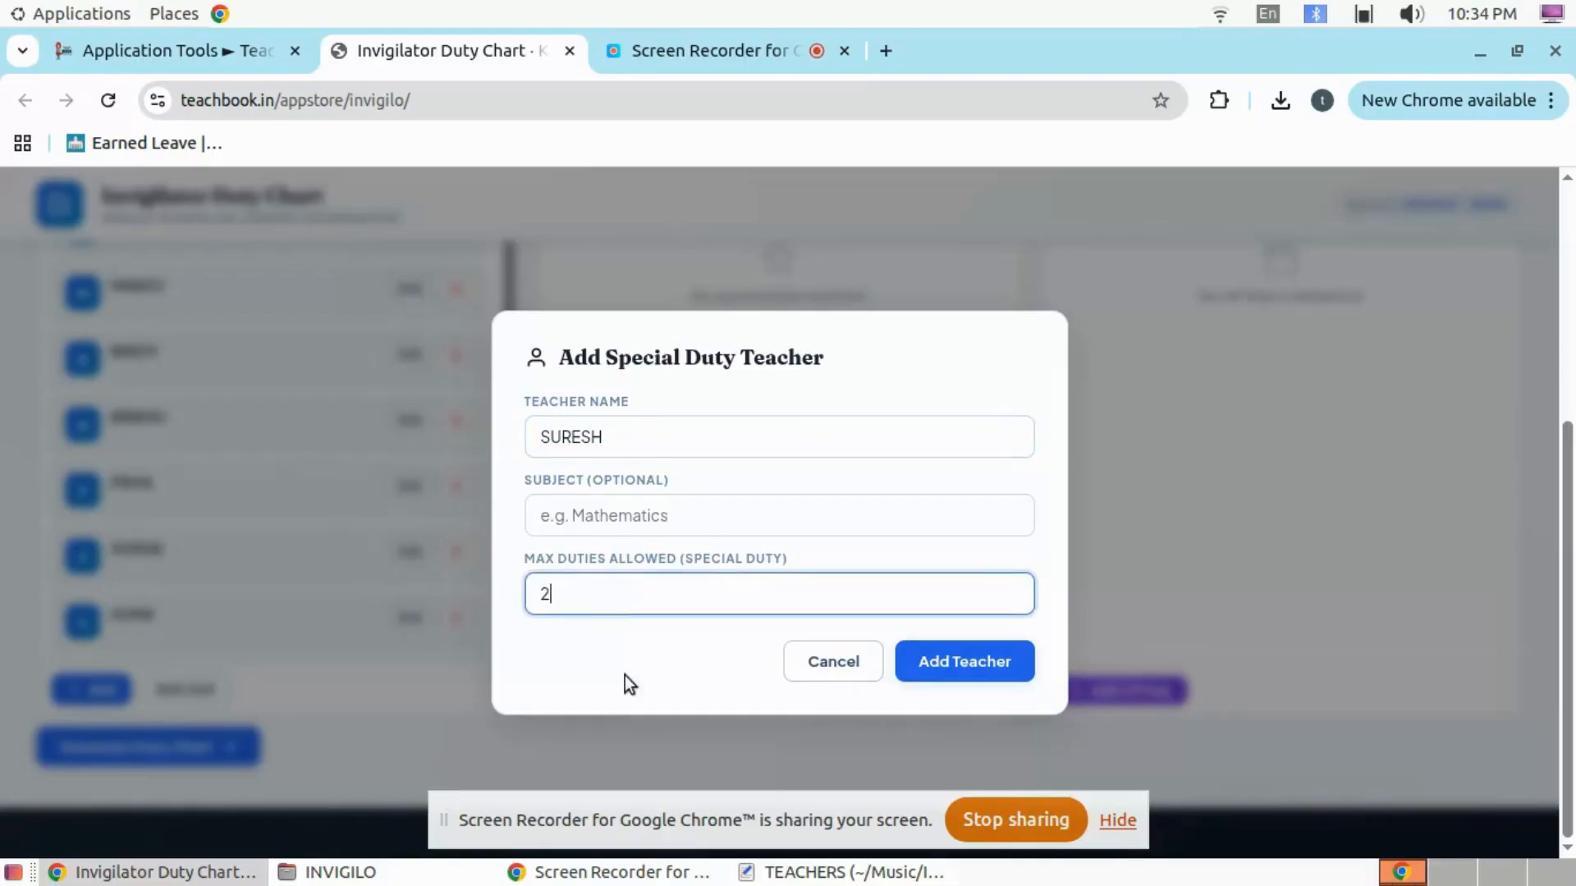
click(992, 662)
Step: Mark 2025-Mar-11 (Tuesday), the Journalism exam day, as an off duty day for the first regular teacher
scroll(742, 604, up, 3)
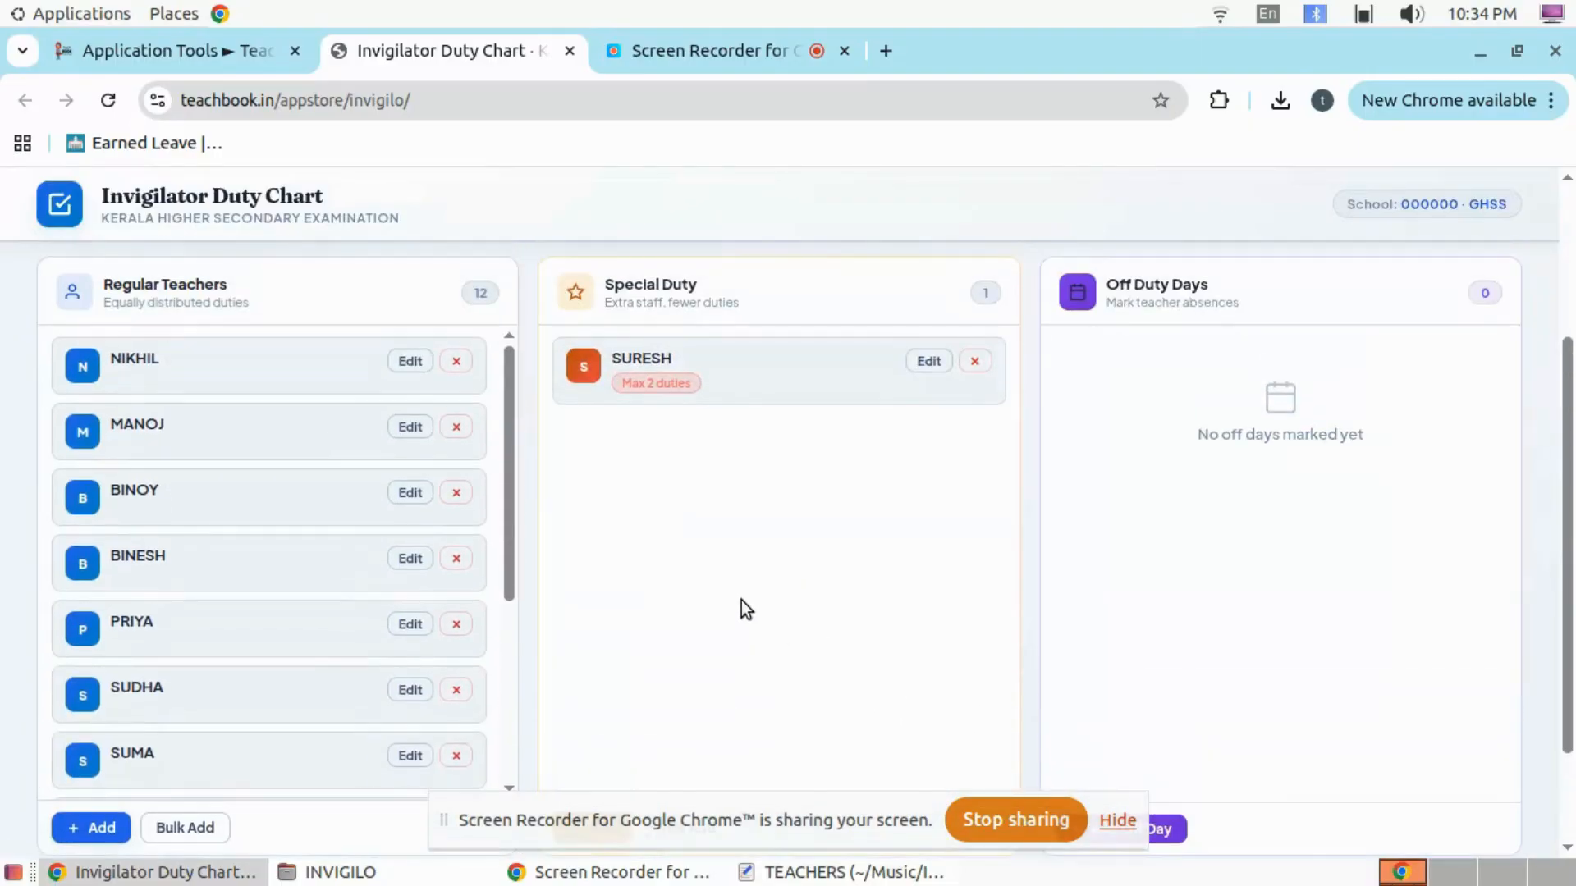
drag(1114, 283, 1156, 289)
scroll(1198, 293, down, 3)
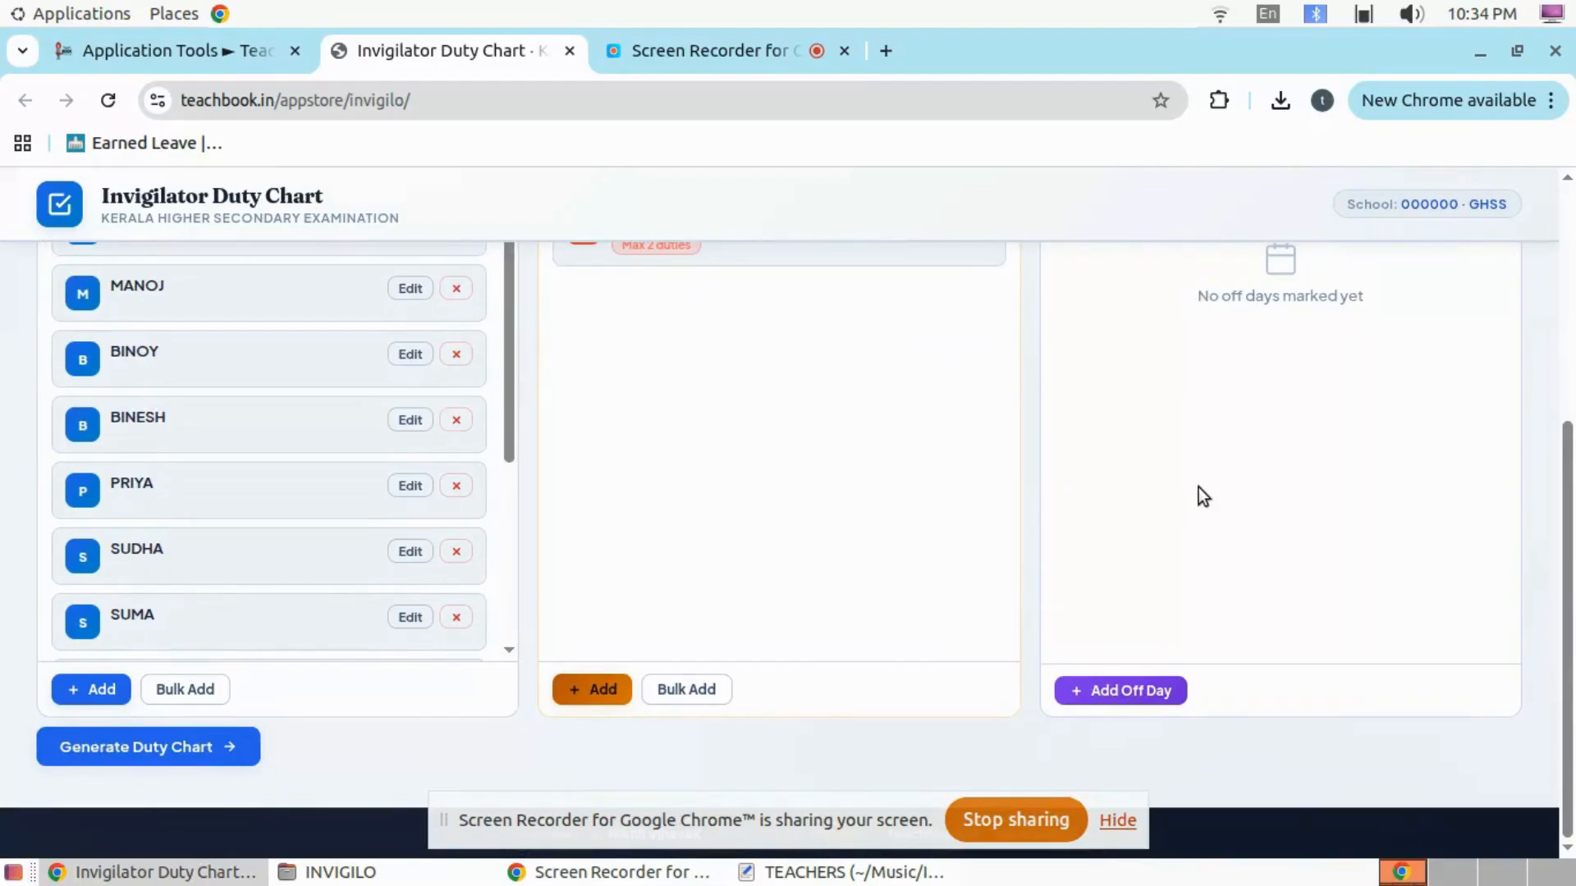
click(1132, 693)
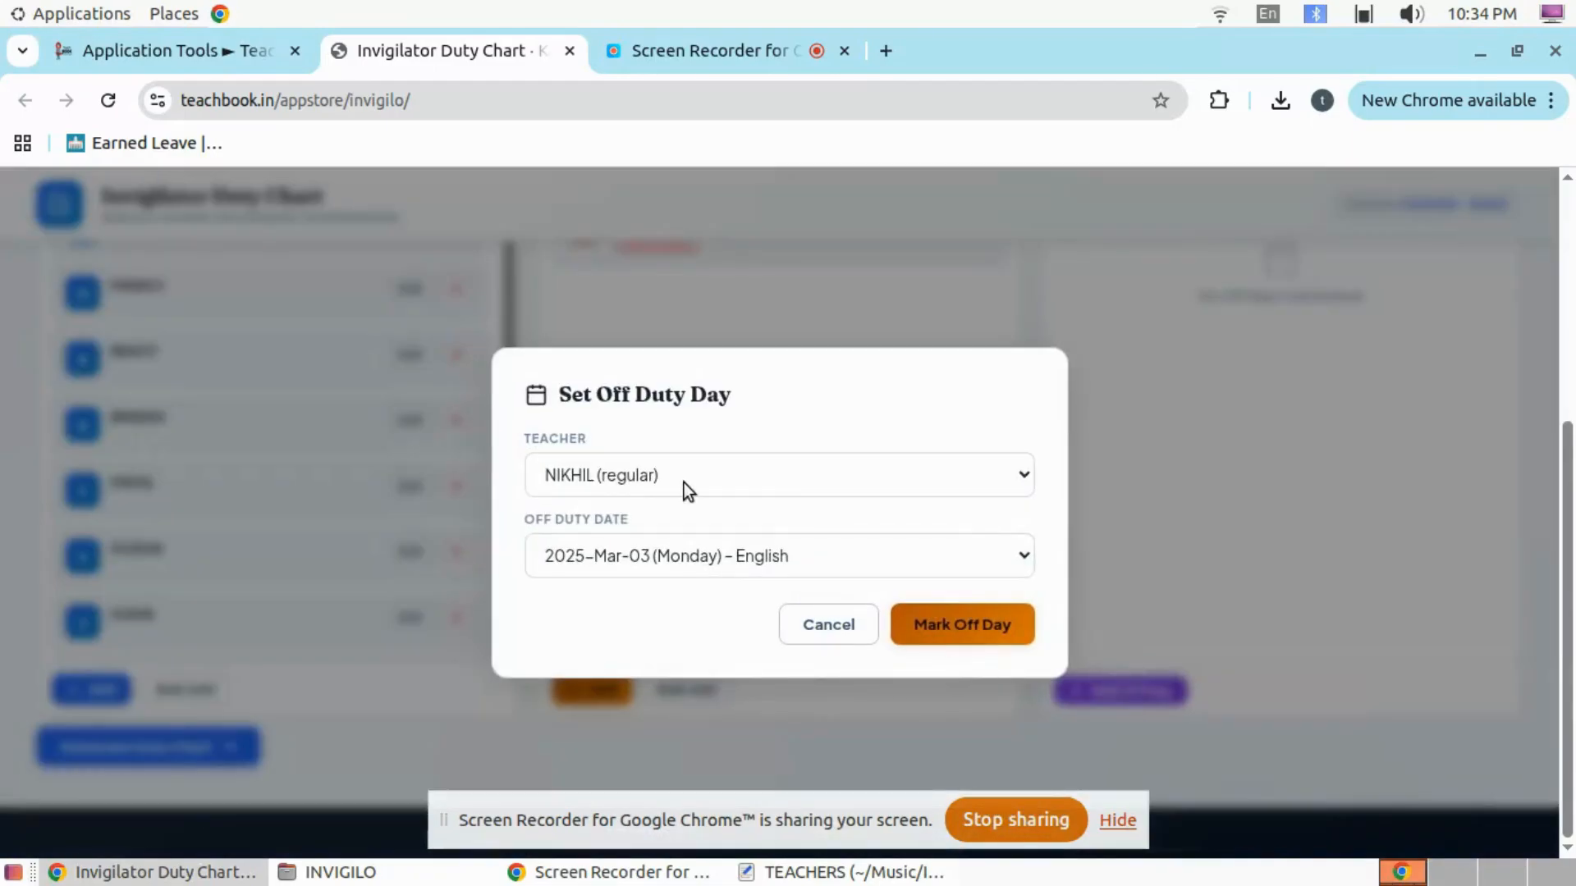
click(683, 480)
click(683, 480)
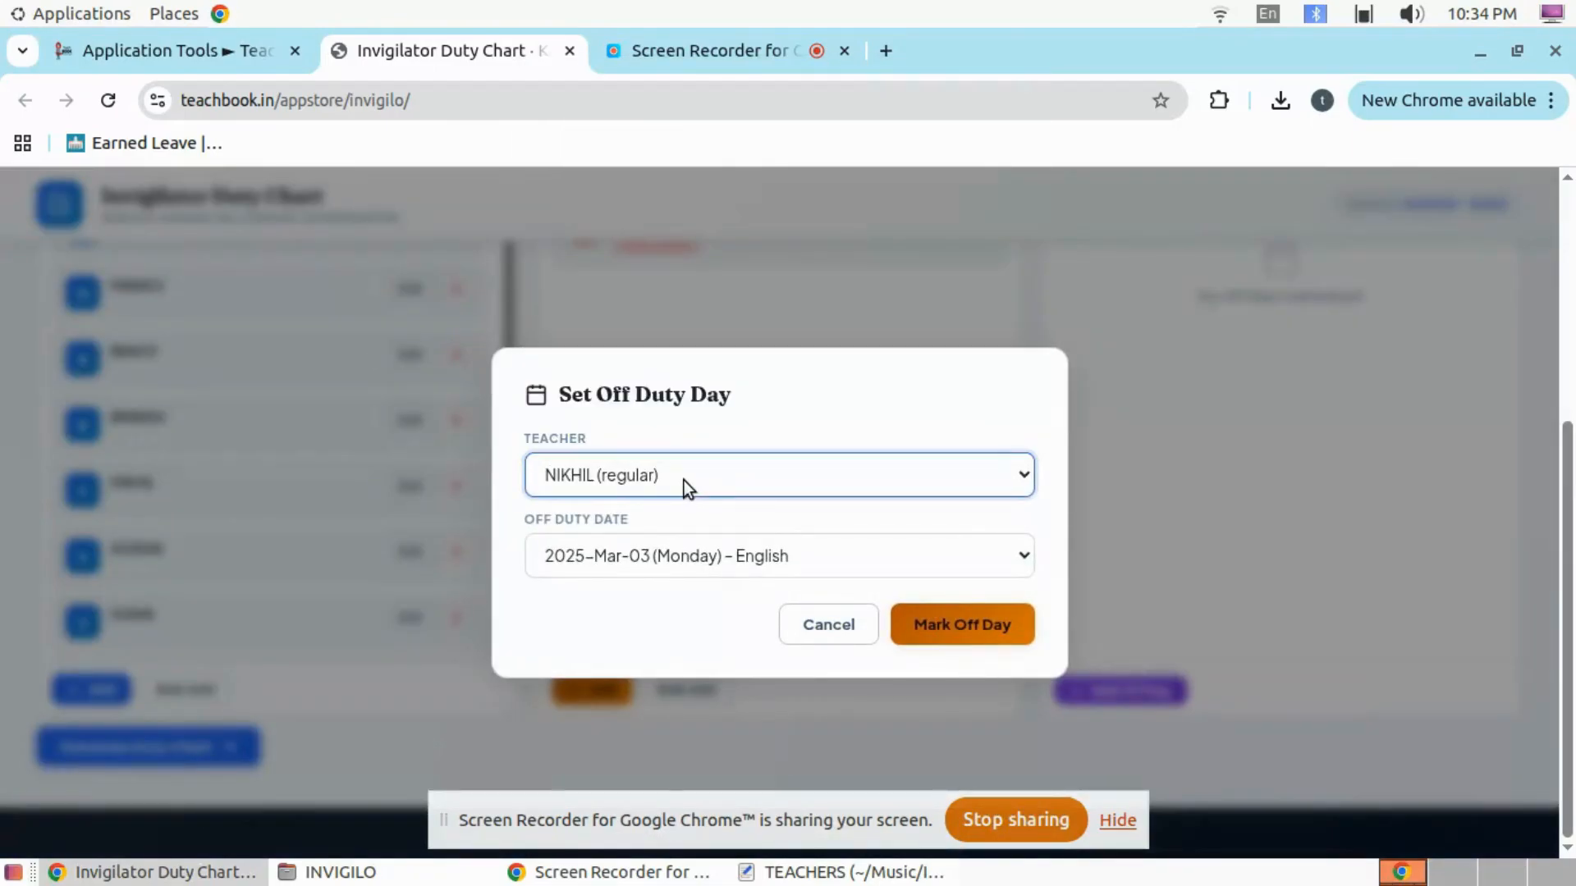
click(660, 543)
scroll(716, 262, up, 1)
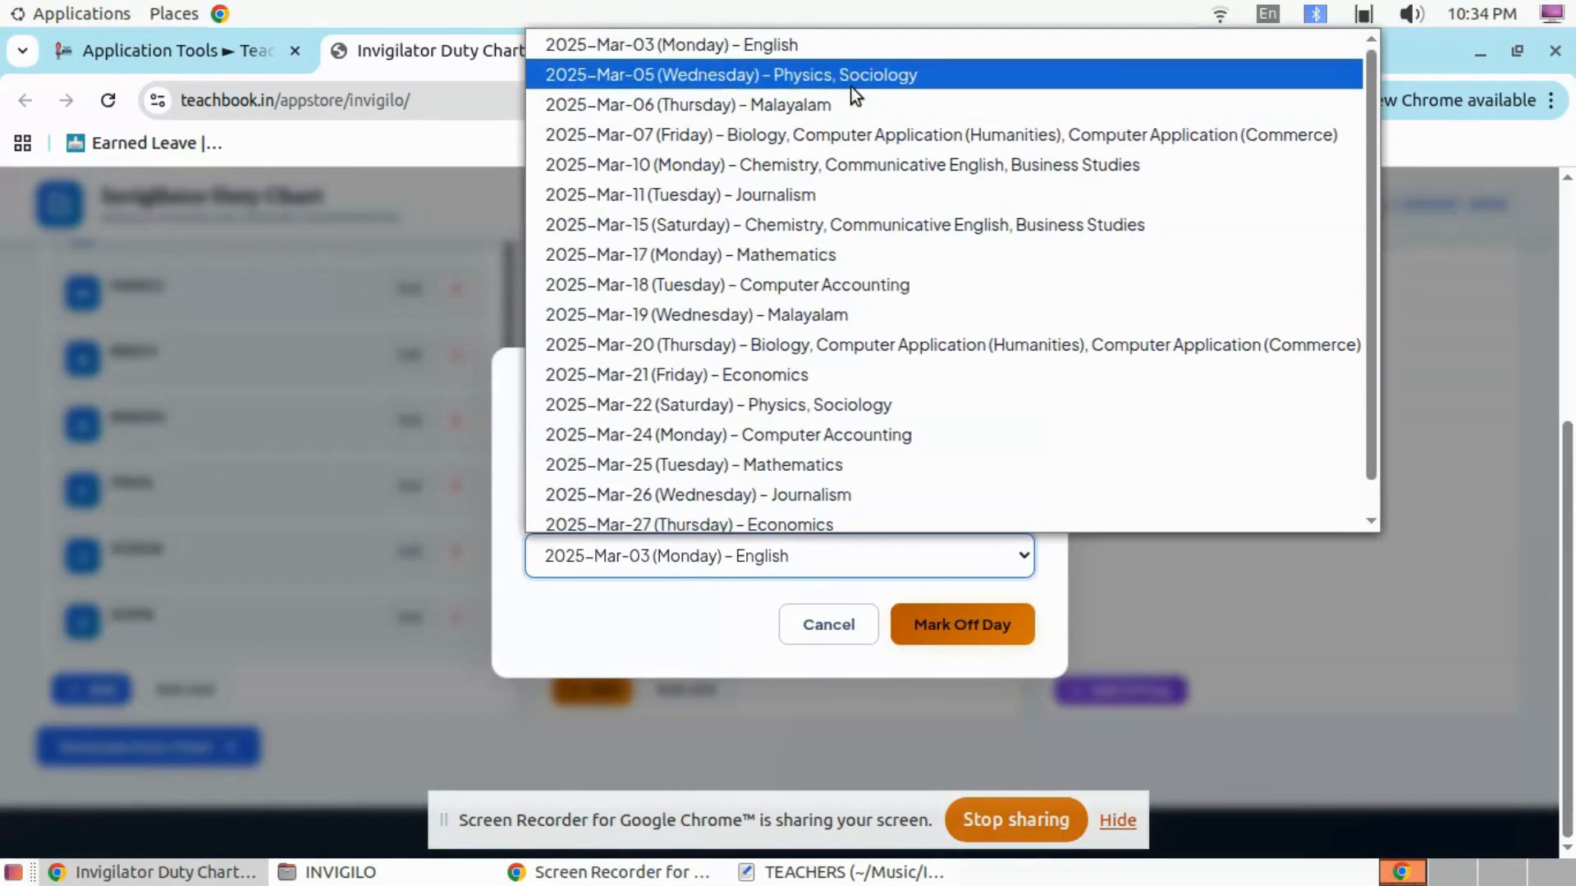
click(844, 195)
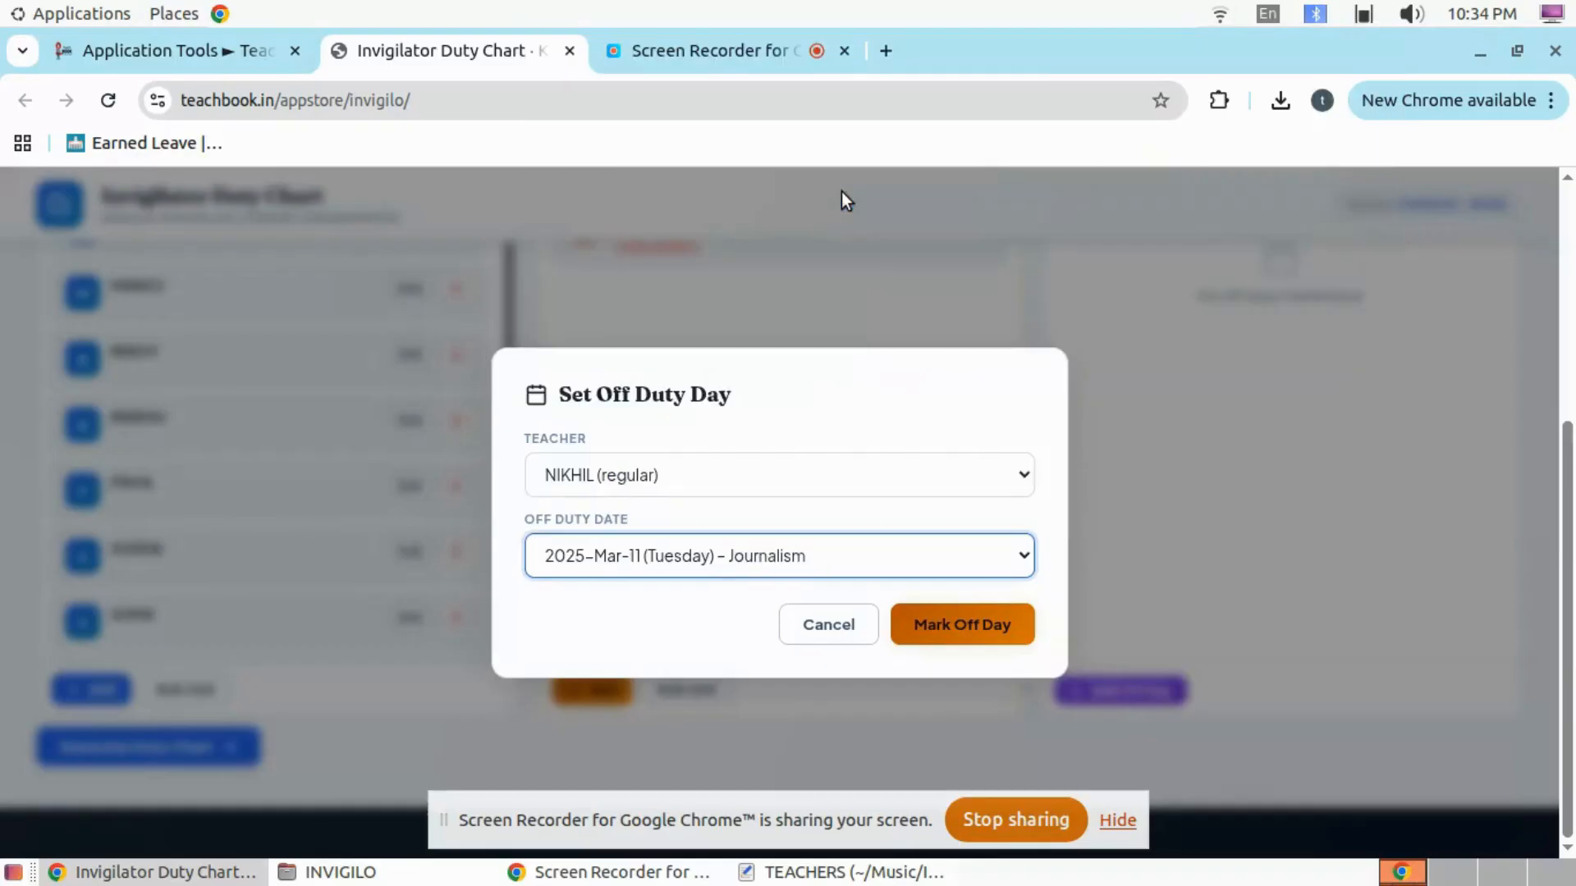
click(987, 625)
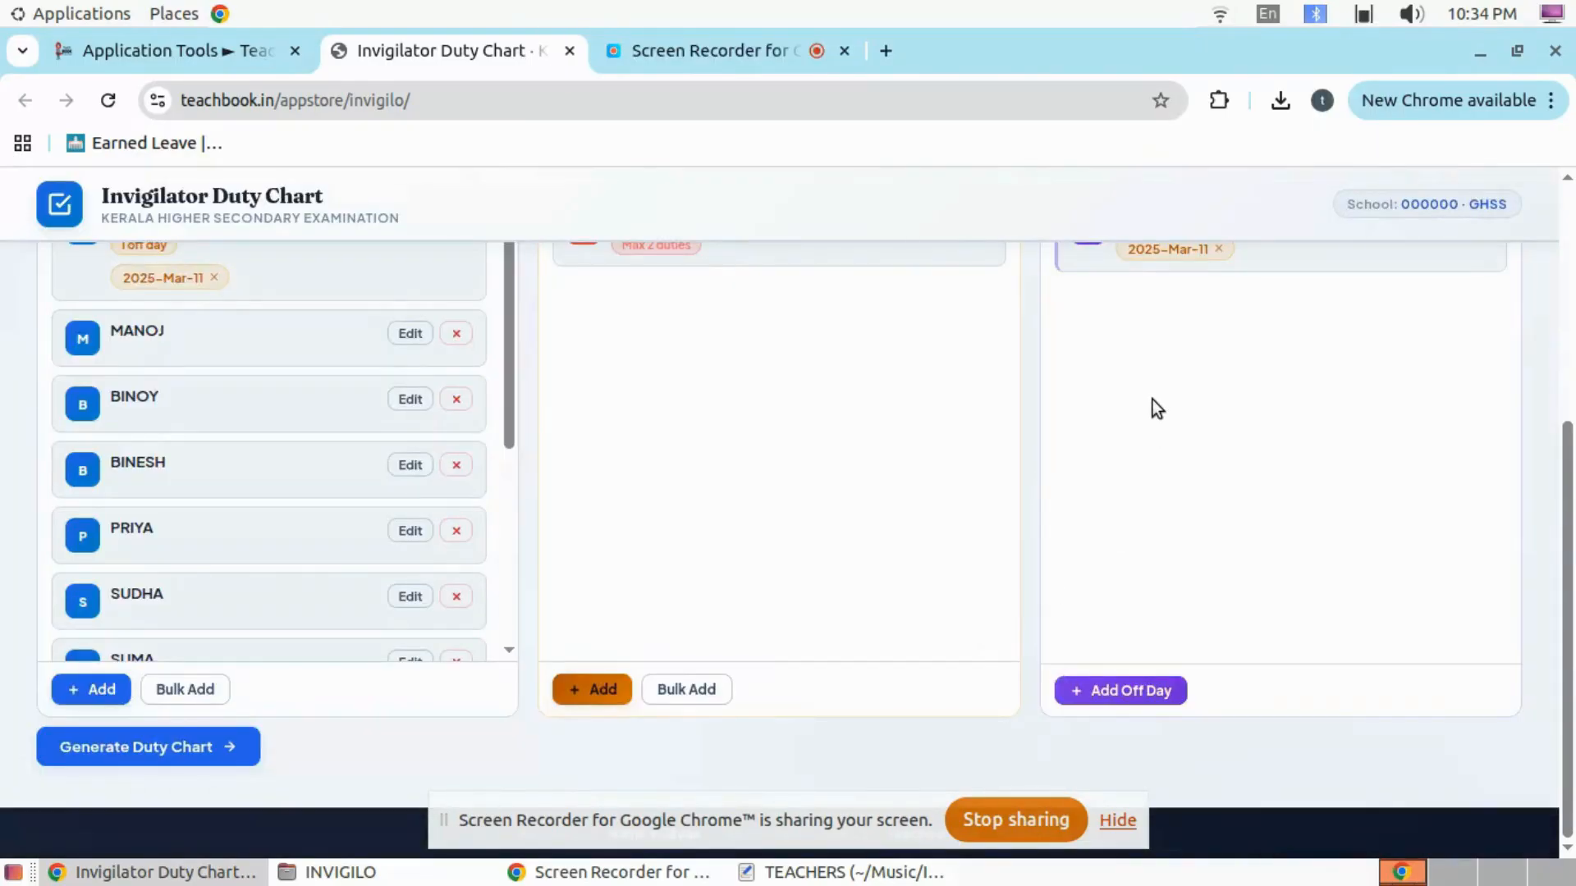
Step: Mark 2025-Mar-21 (Friday), the Economics exam day, as an off duty day for the third regular teacher
scroll(1153, 402, up, 2)
scroll(1171, 394, down, 2)
click(1103, 697)
click(613, 490)
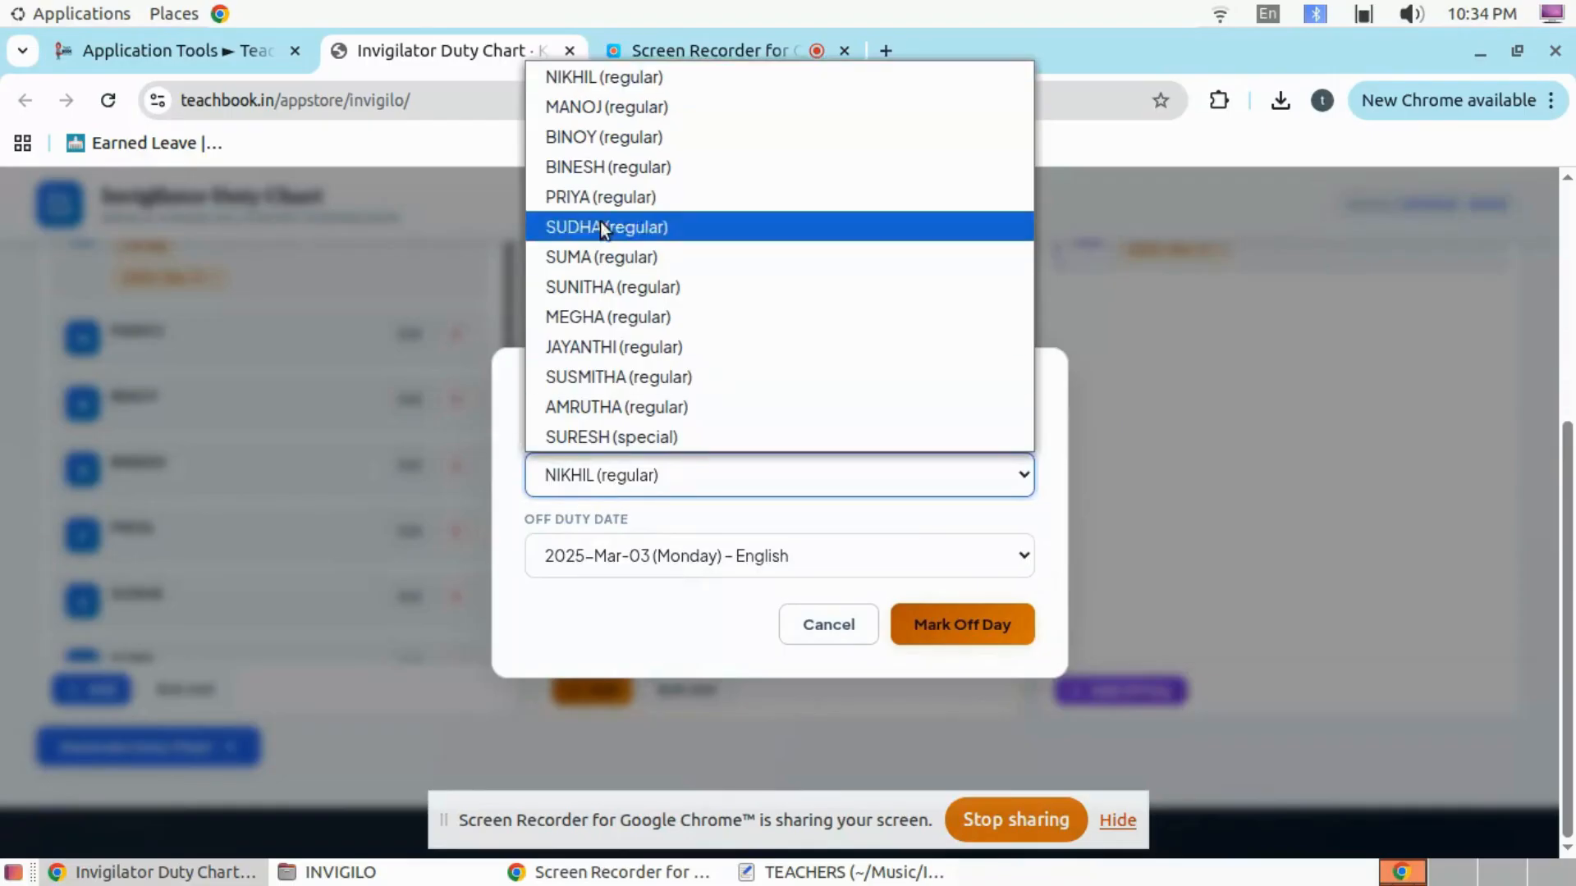
click(603, 143)
click(676, 541)
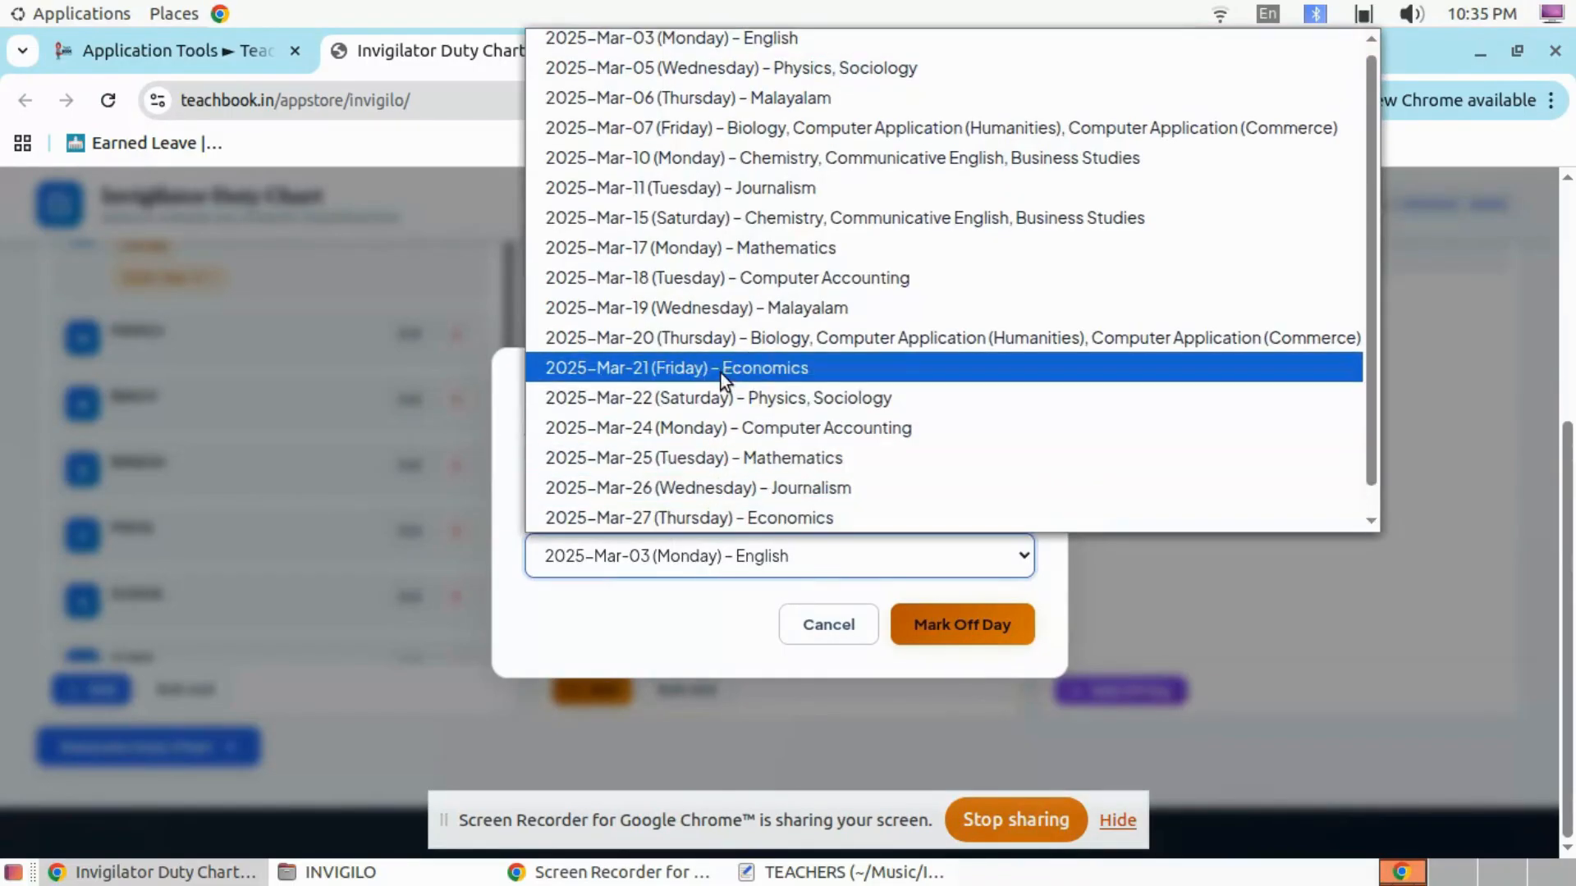
click(721, 374)
click(932, 627)
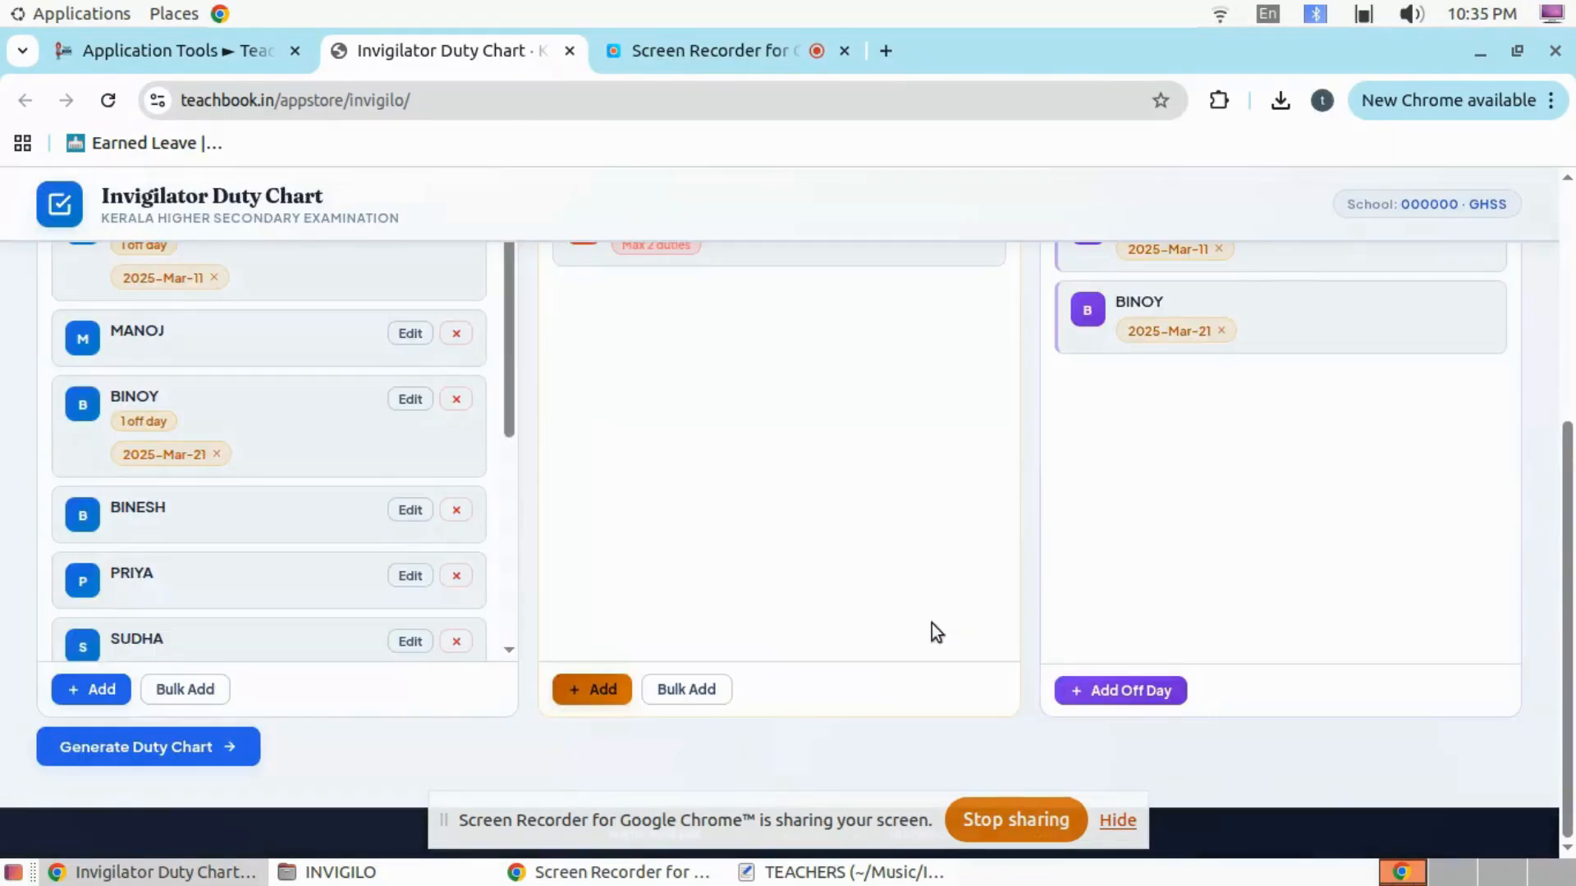
Step: Mark 2025-Mar-24 (Monday), the Computer Accounting exam day, as an off duty day for the last regular teacher
click(1131, 691)
click(681, 481)
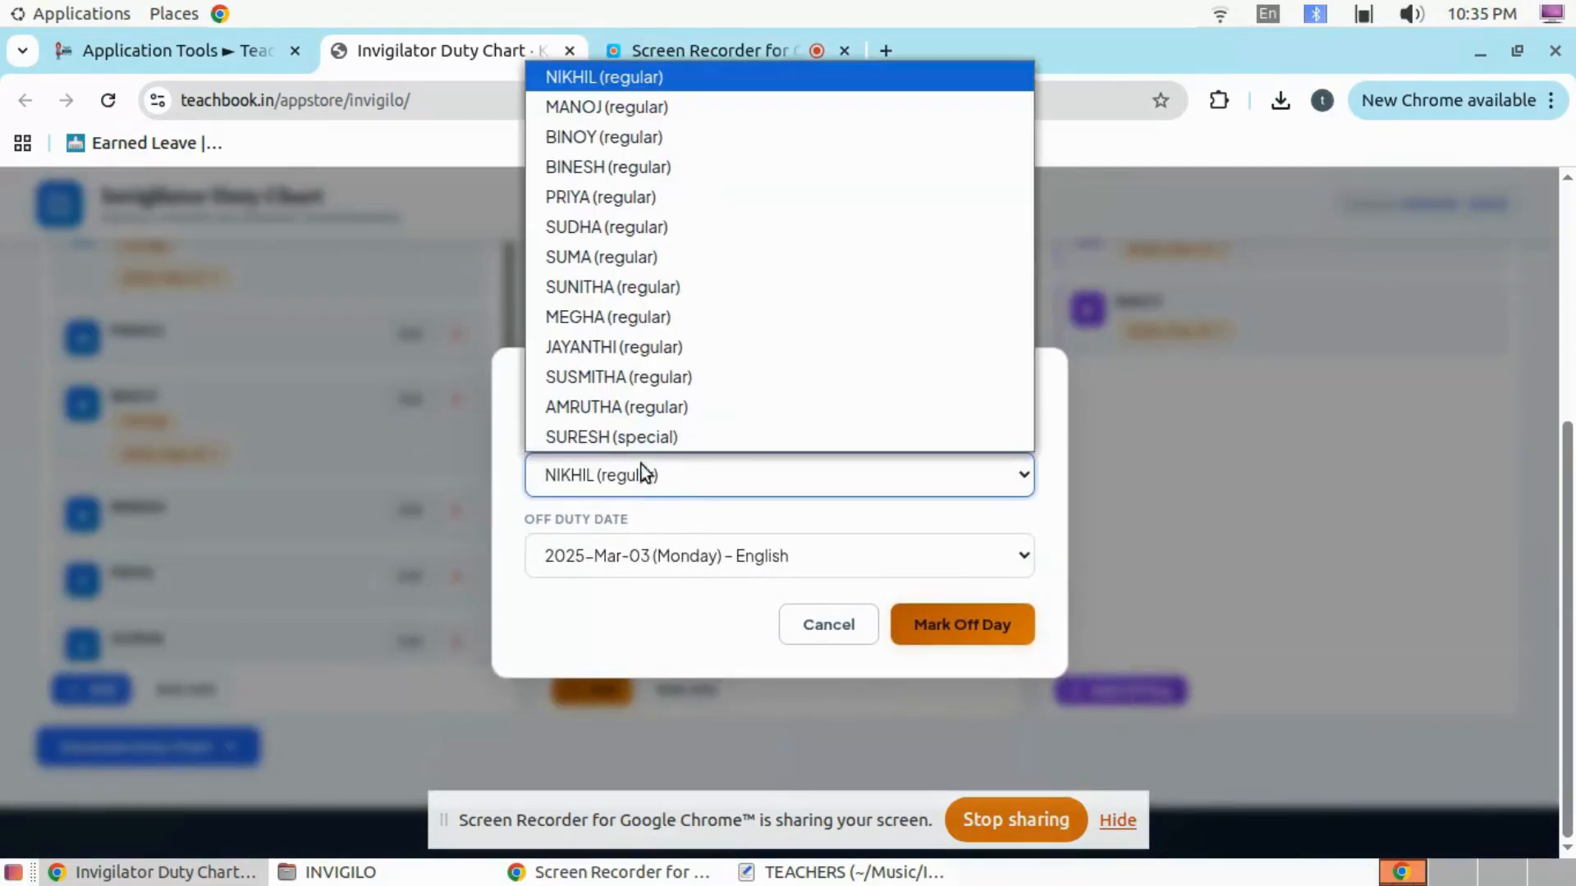
click(661, 407)
click(733, 555)
click(716, 435)
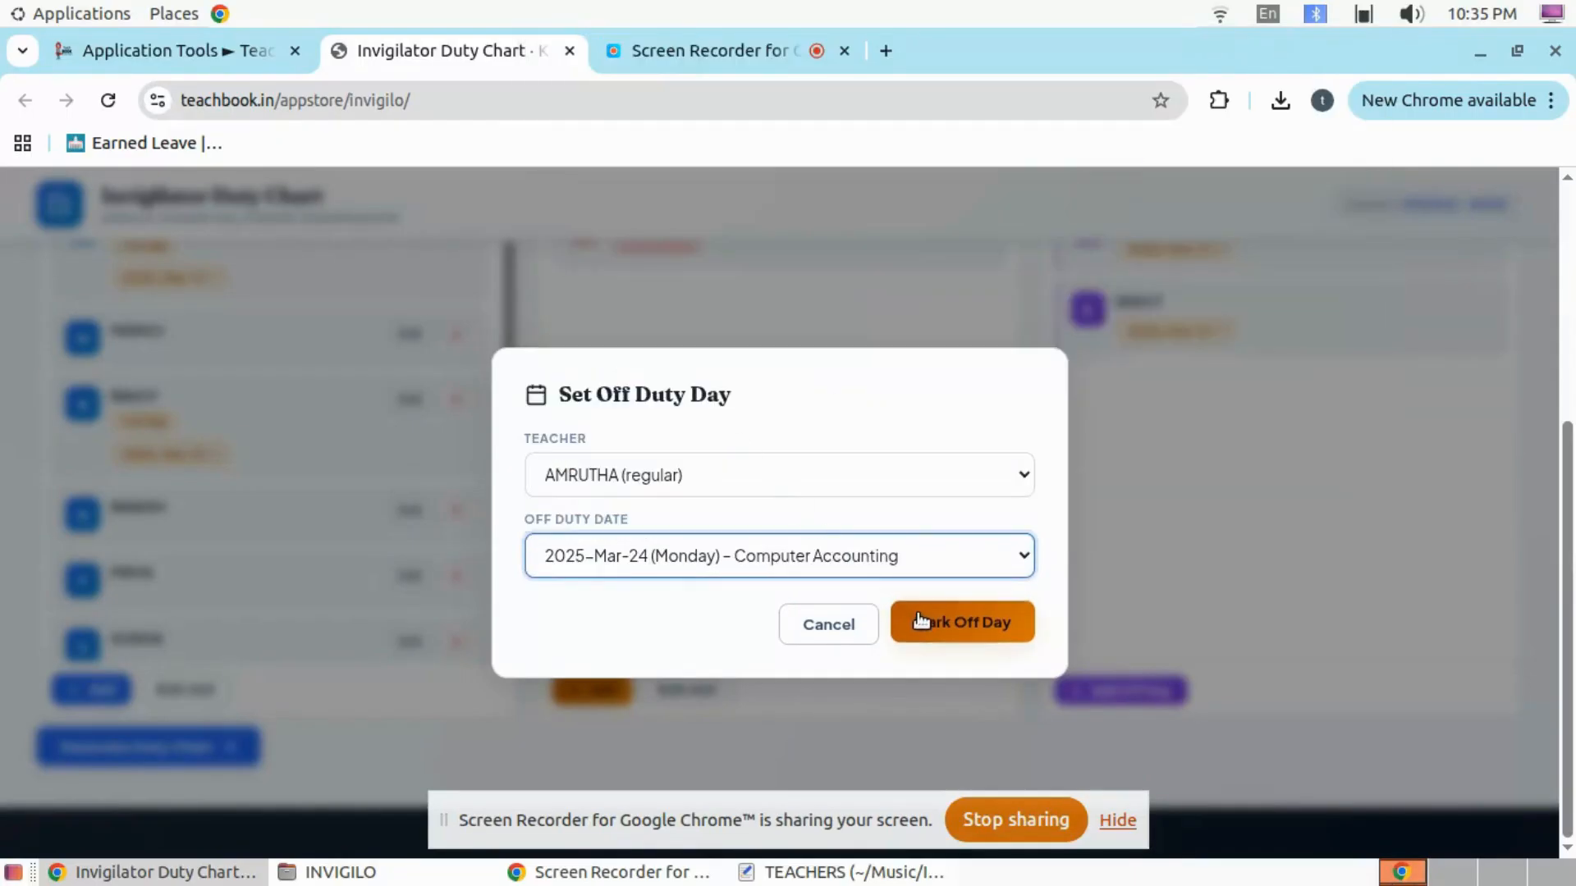
click(985, 628)
Step: Mark 2025-Mar-15 (Saturday) as a second off duty day for the first regular teacher
click(1085, 688)
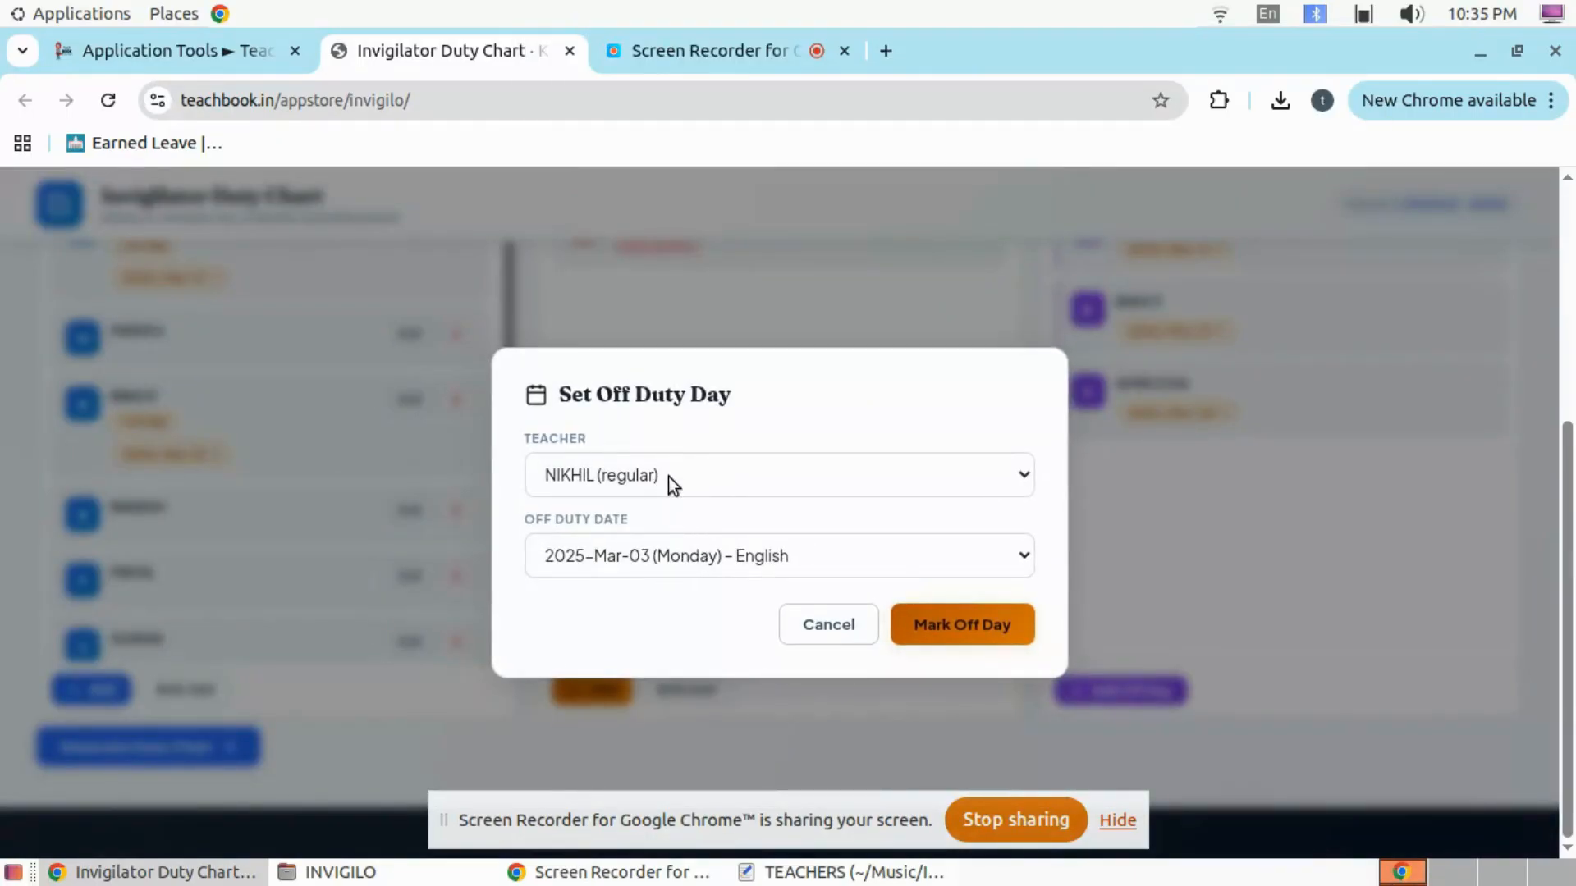
click(691, 549)
click(653, 273)
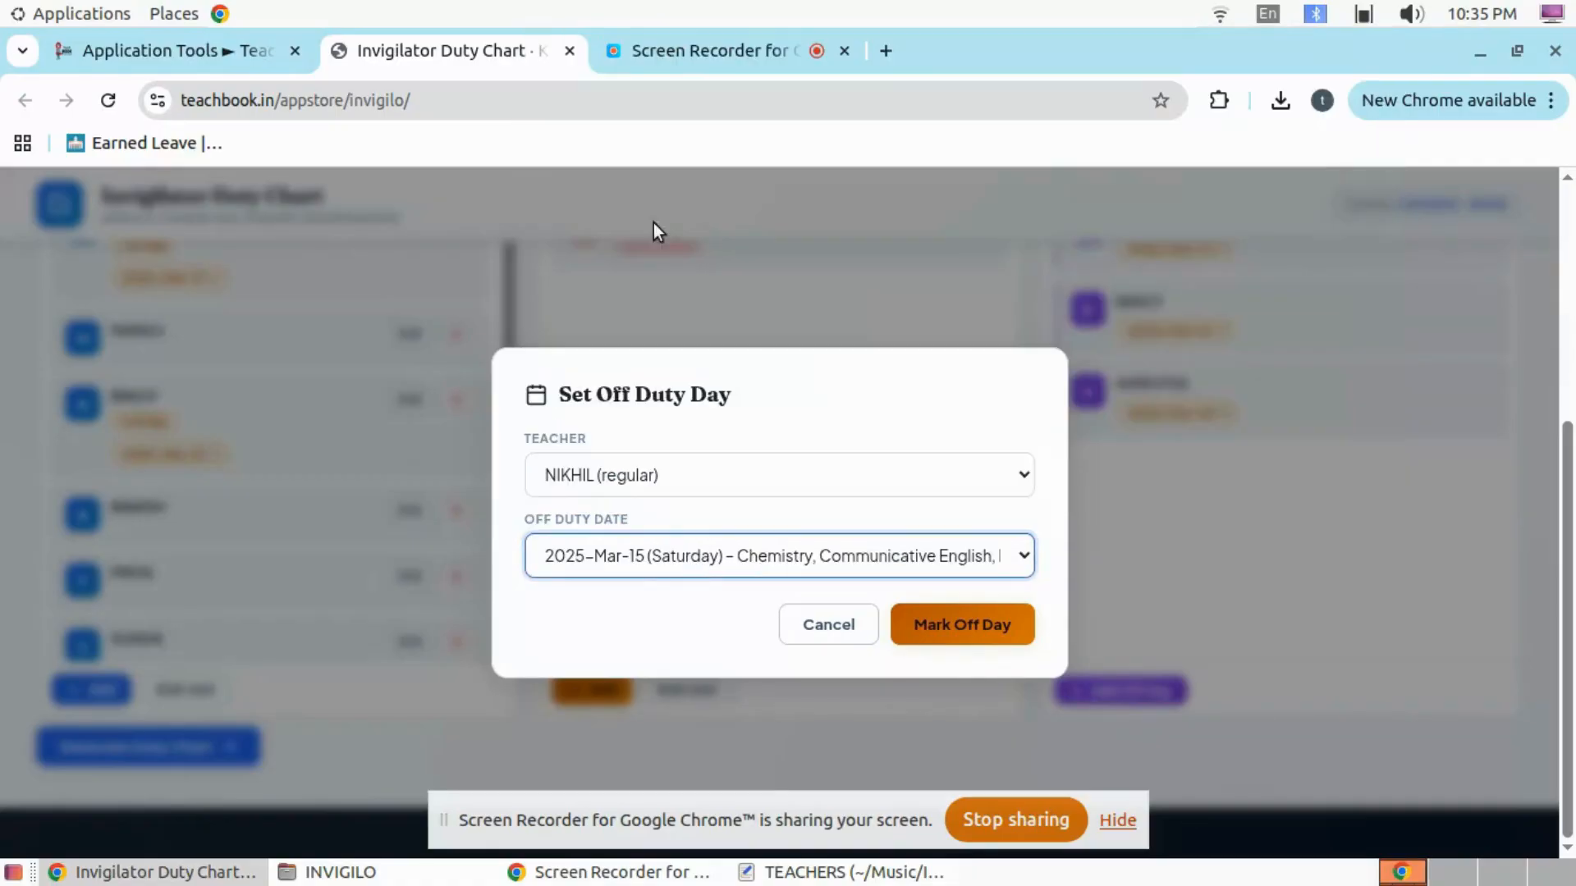
click(996, 626)
Step: Review the first teacher's two dates under Off Duty Days and generate the duty chart
scroll(1252, 468, up, 3)
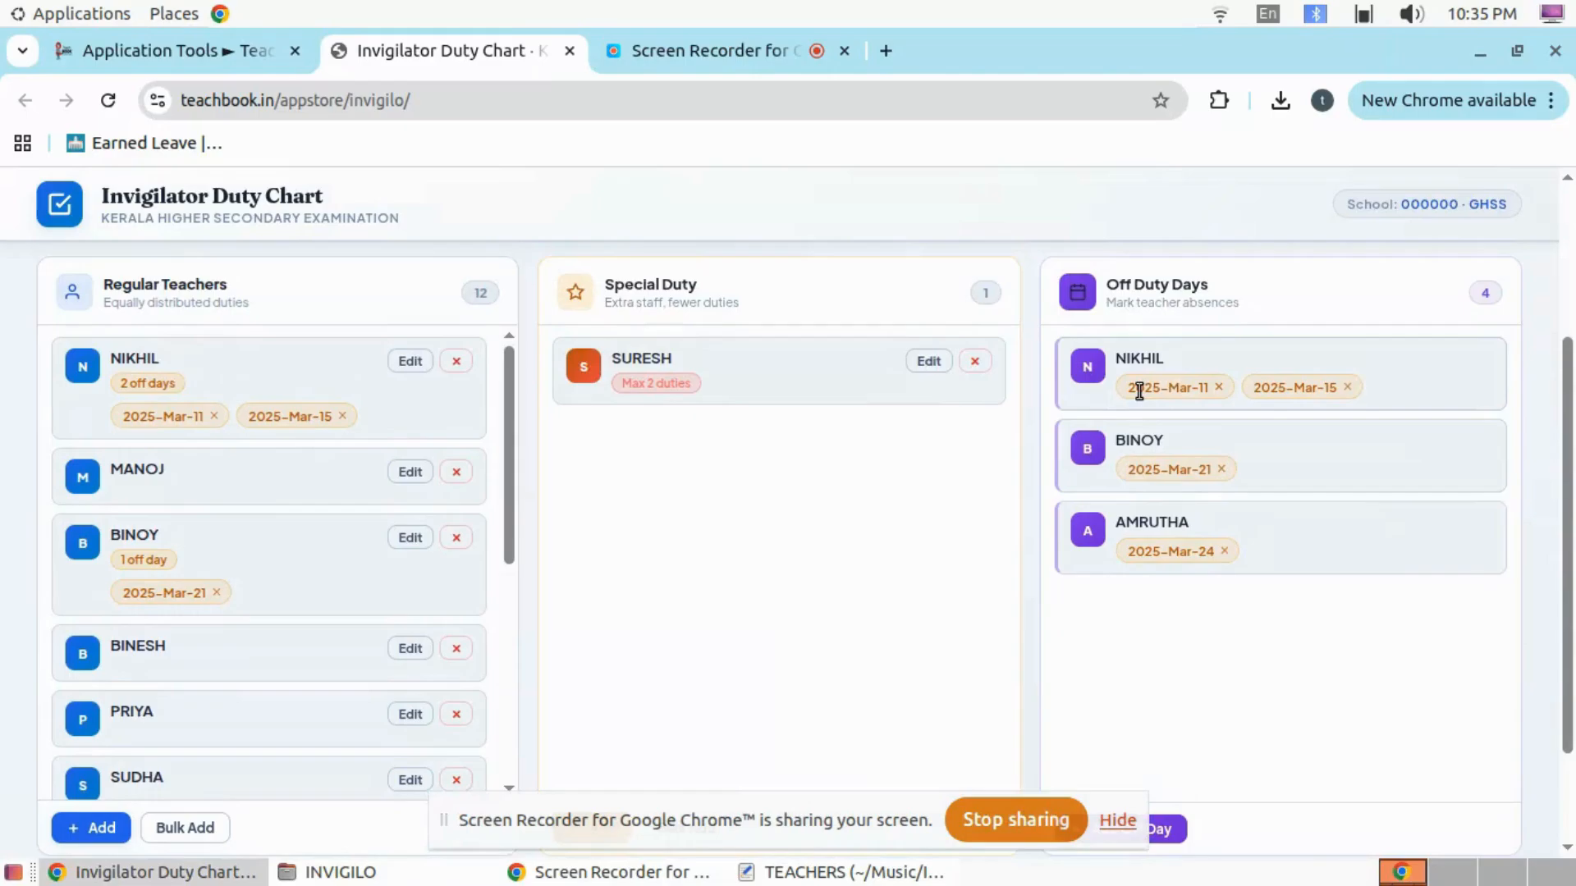
drag(1137, 391, 1303, 387)
click(1272, 617)
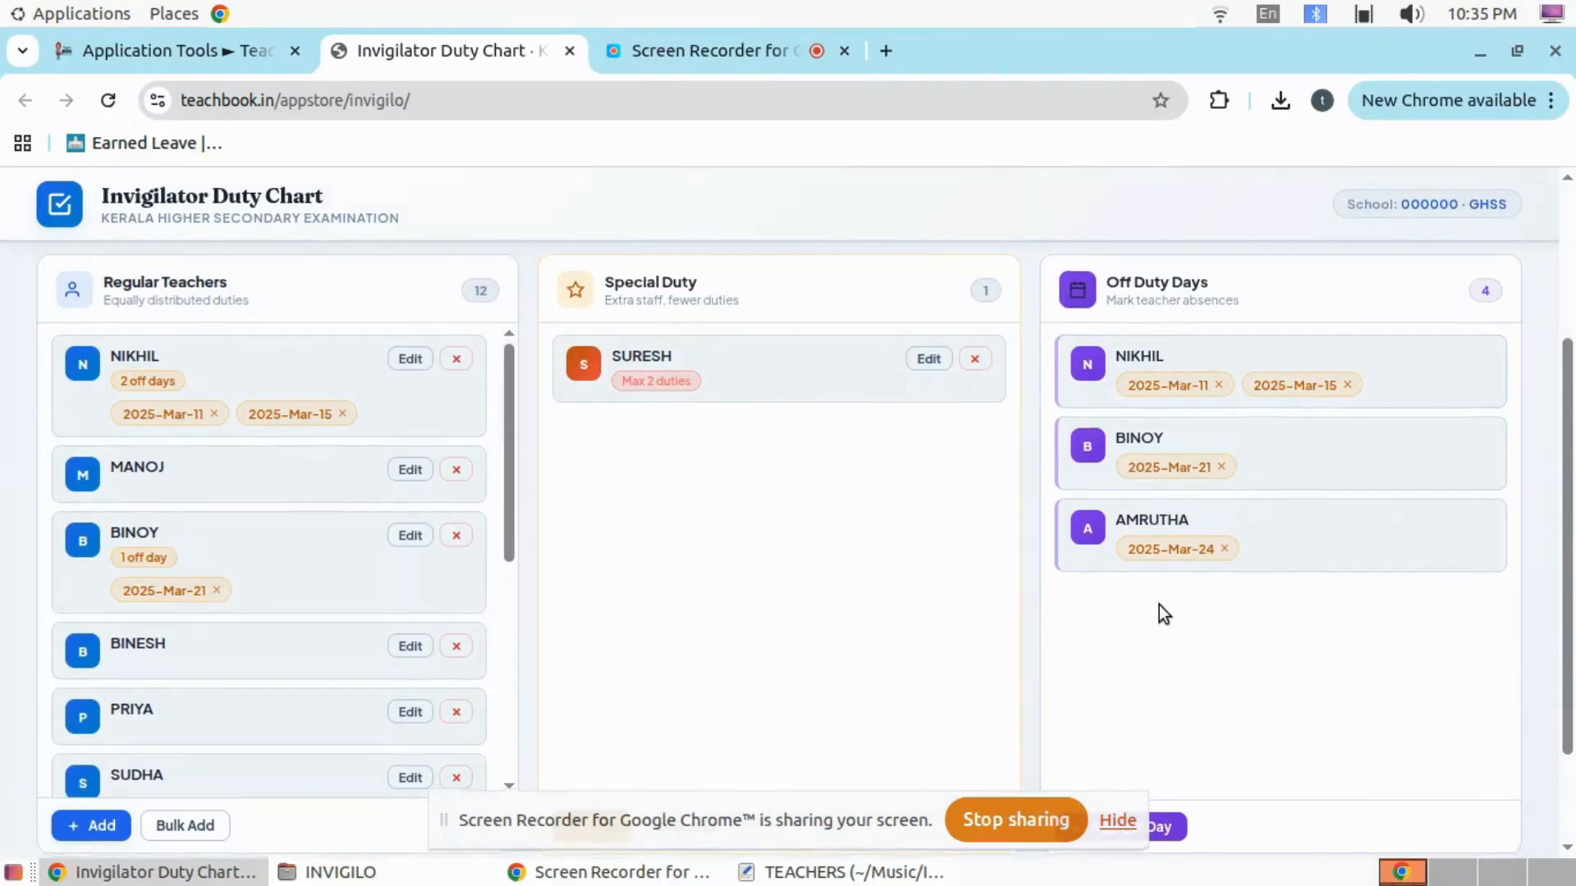
scroll(1150, 600, down, 3)
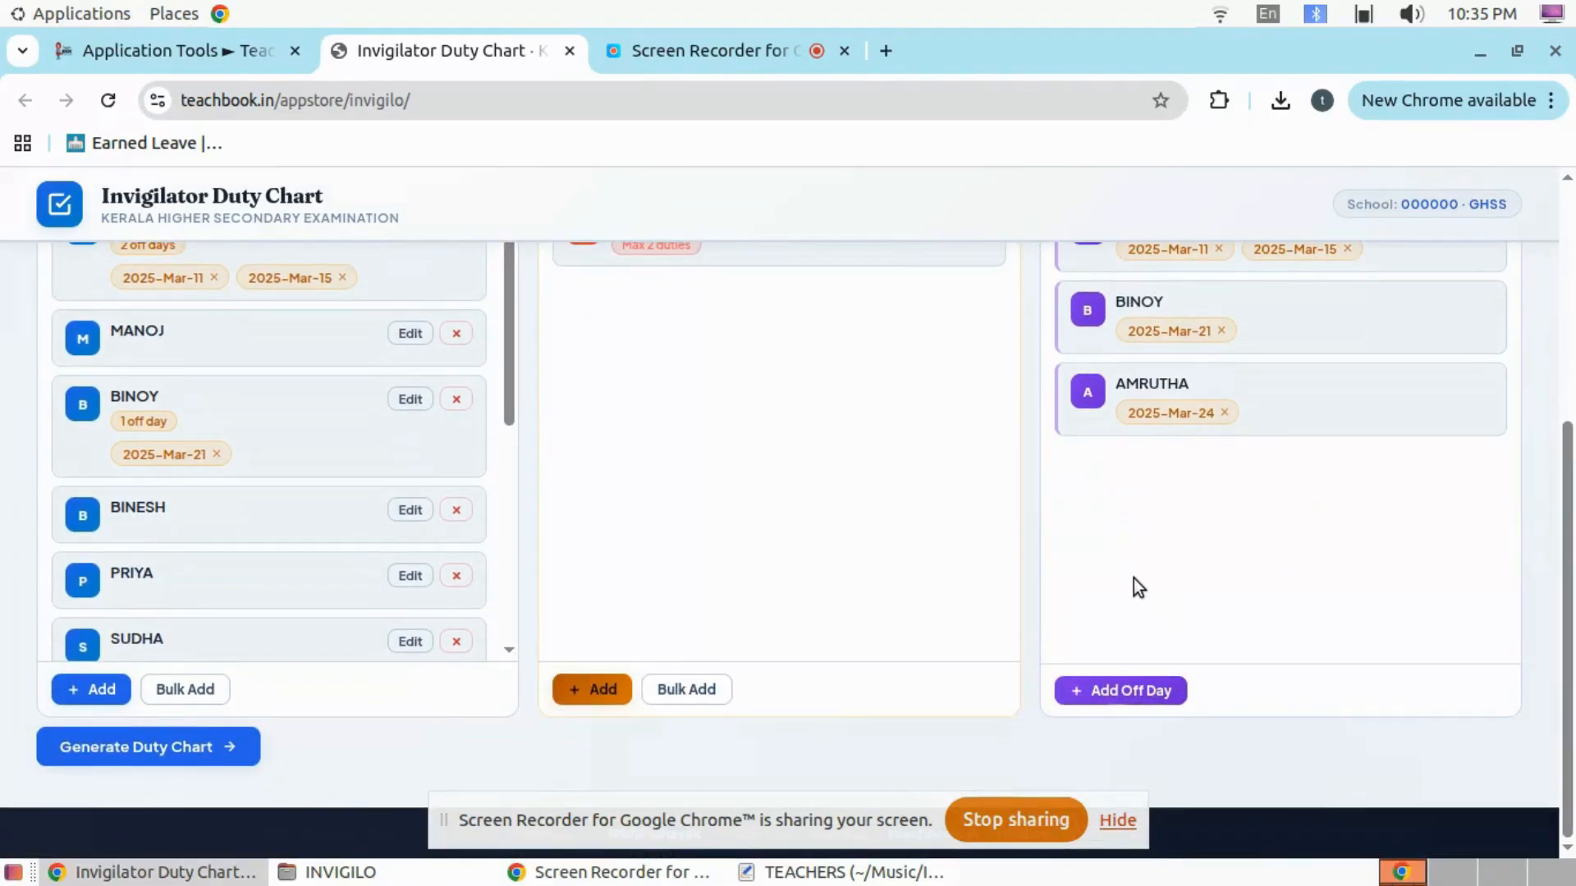
click(189, 747)
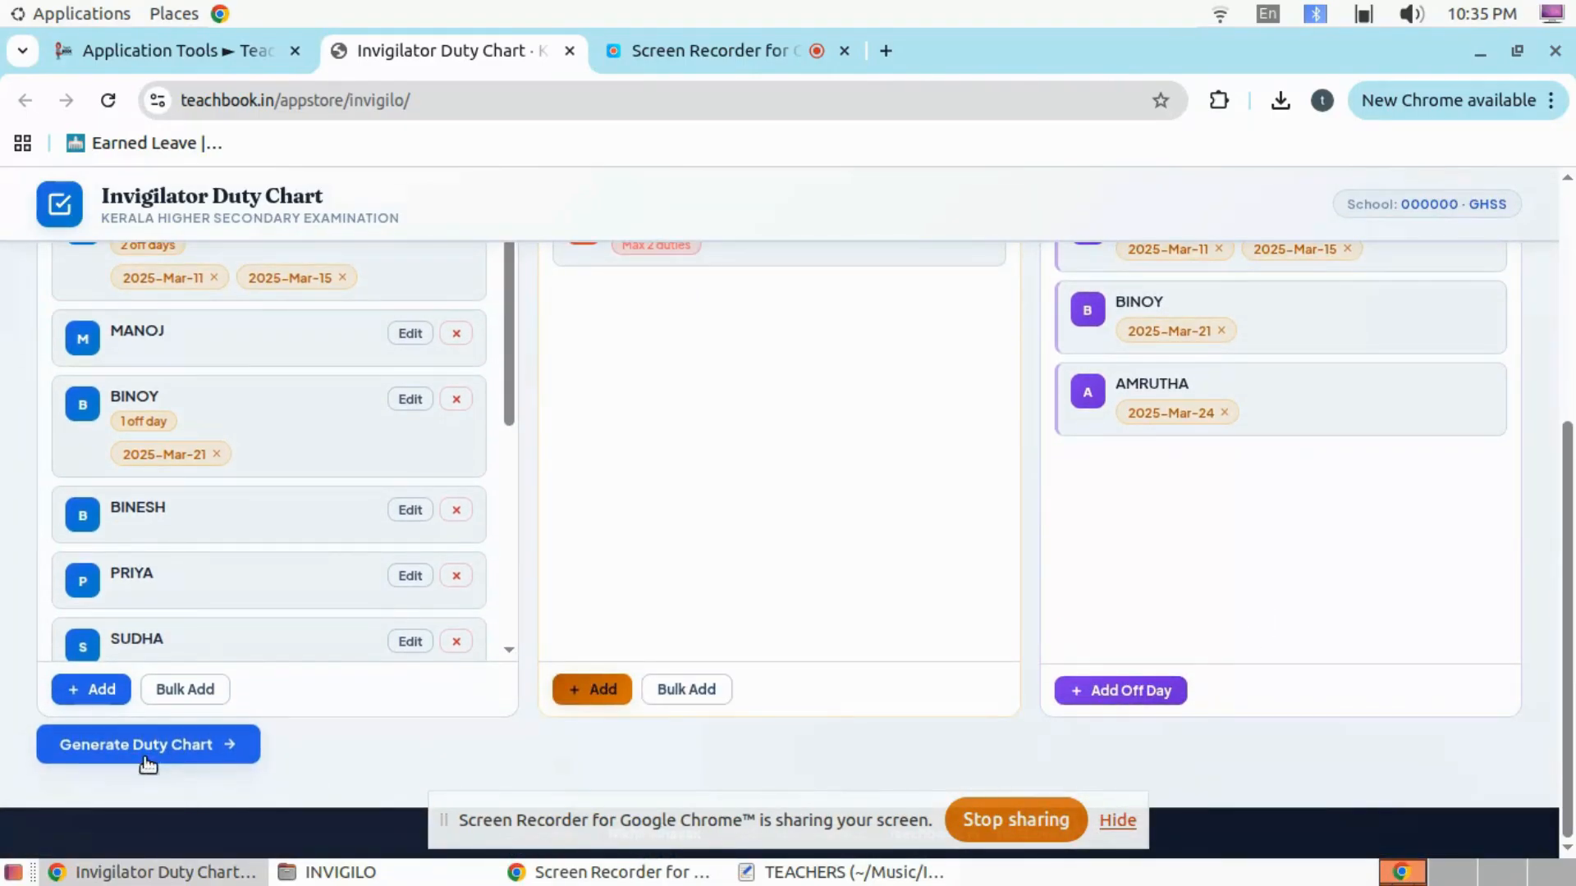
Step: Generate the duty chart by auto-assigning all invigilators and check the total teacher count
click(203, 746)
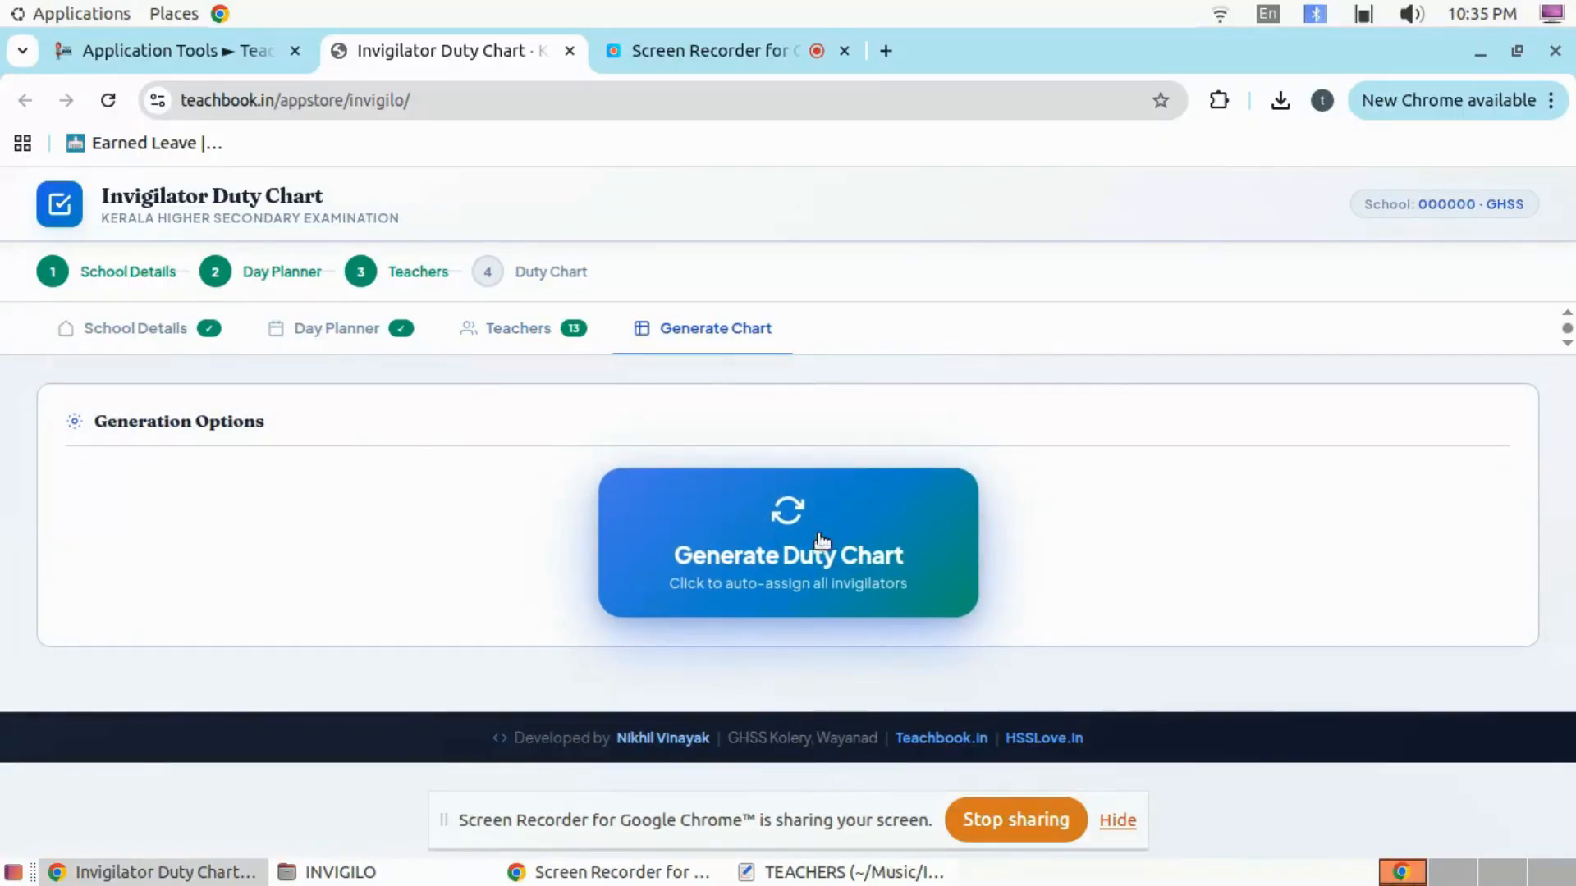
click(761, 546)
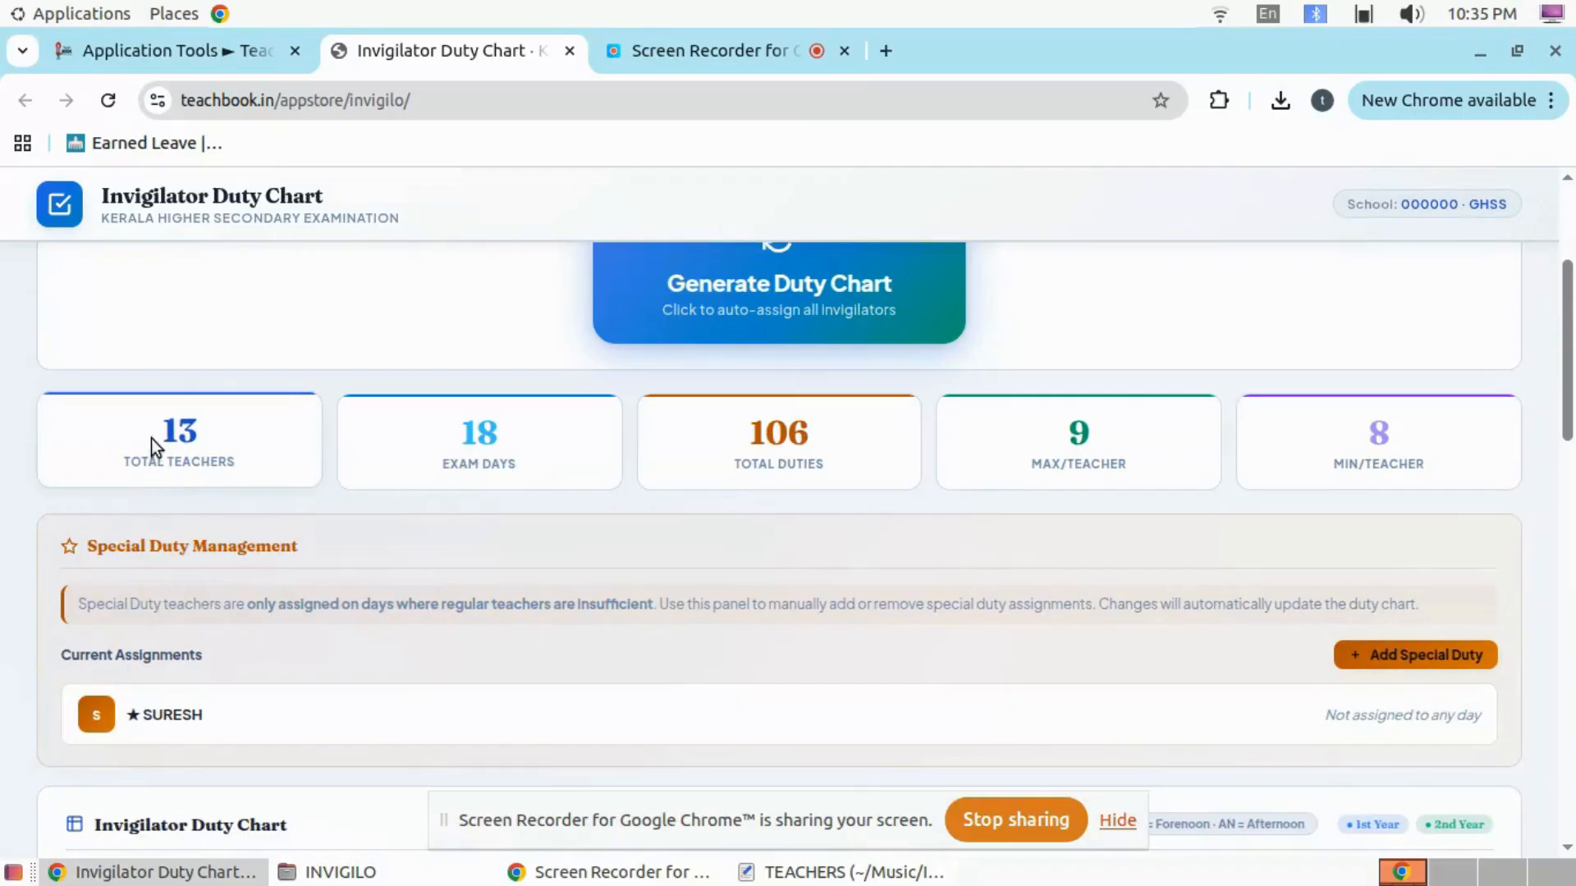
drag(151, 439, 215, 425)
Step: Review the regular teachers list and the regular and special duty teacher counts in the Teachers section
scroll(317, 432, up, 3)
click(498, 330)
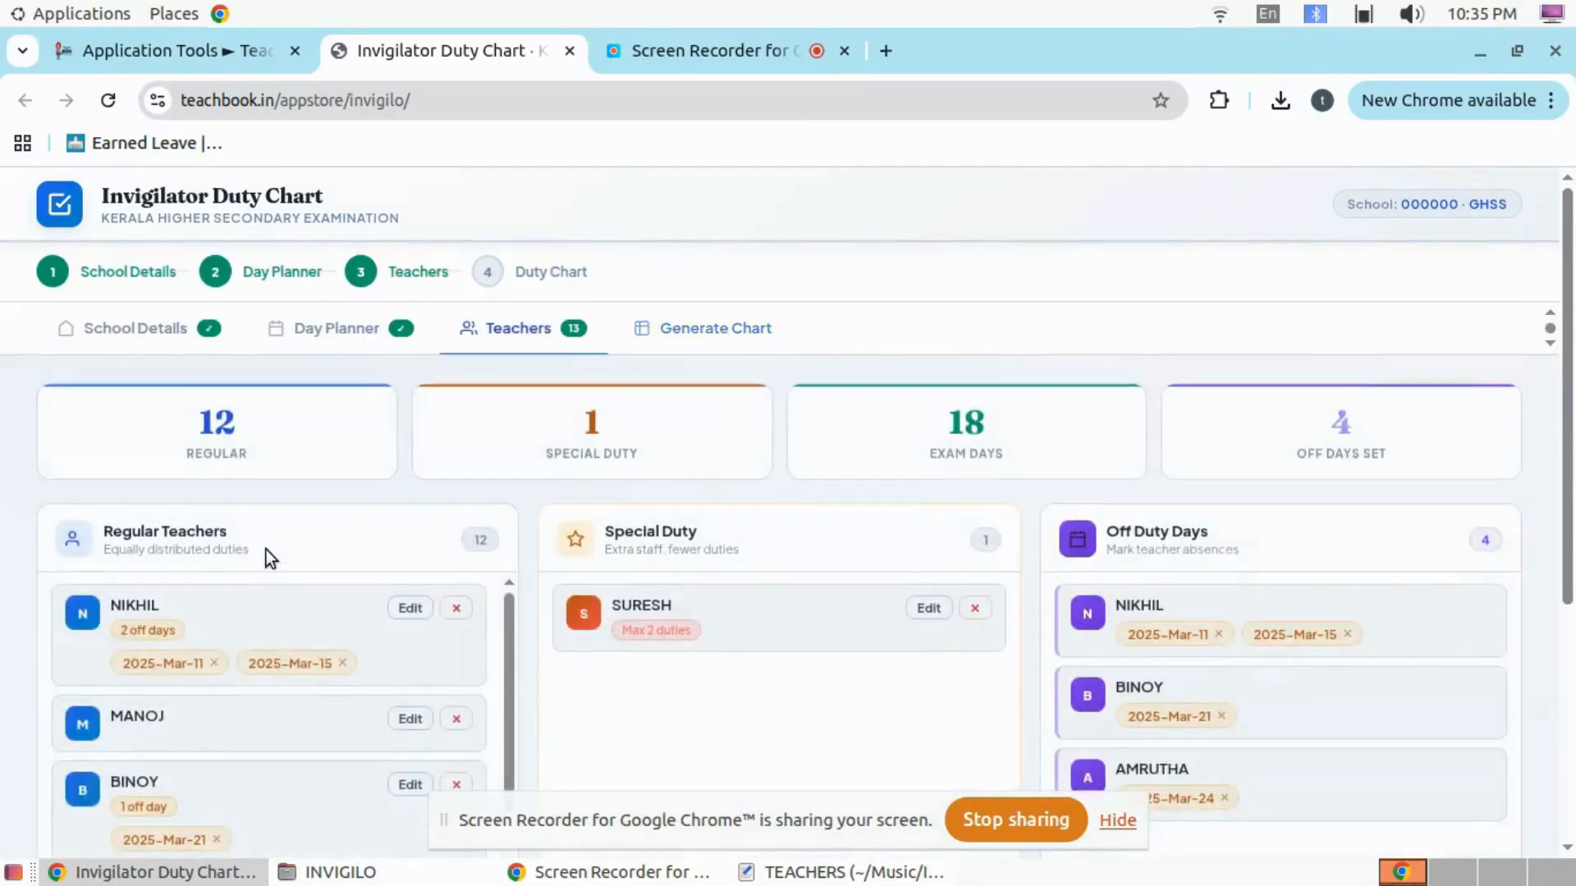
scroll(264, 548, down, 5)
scroll(183, 616, down, 3)
scroll(205, 599, down, 3)
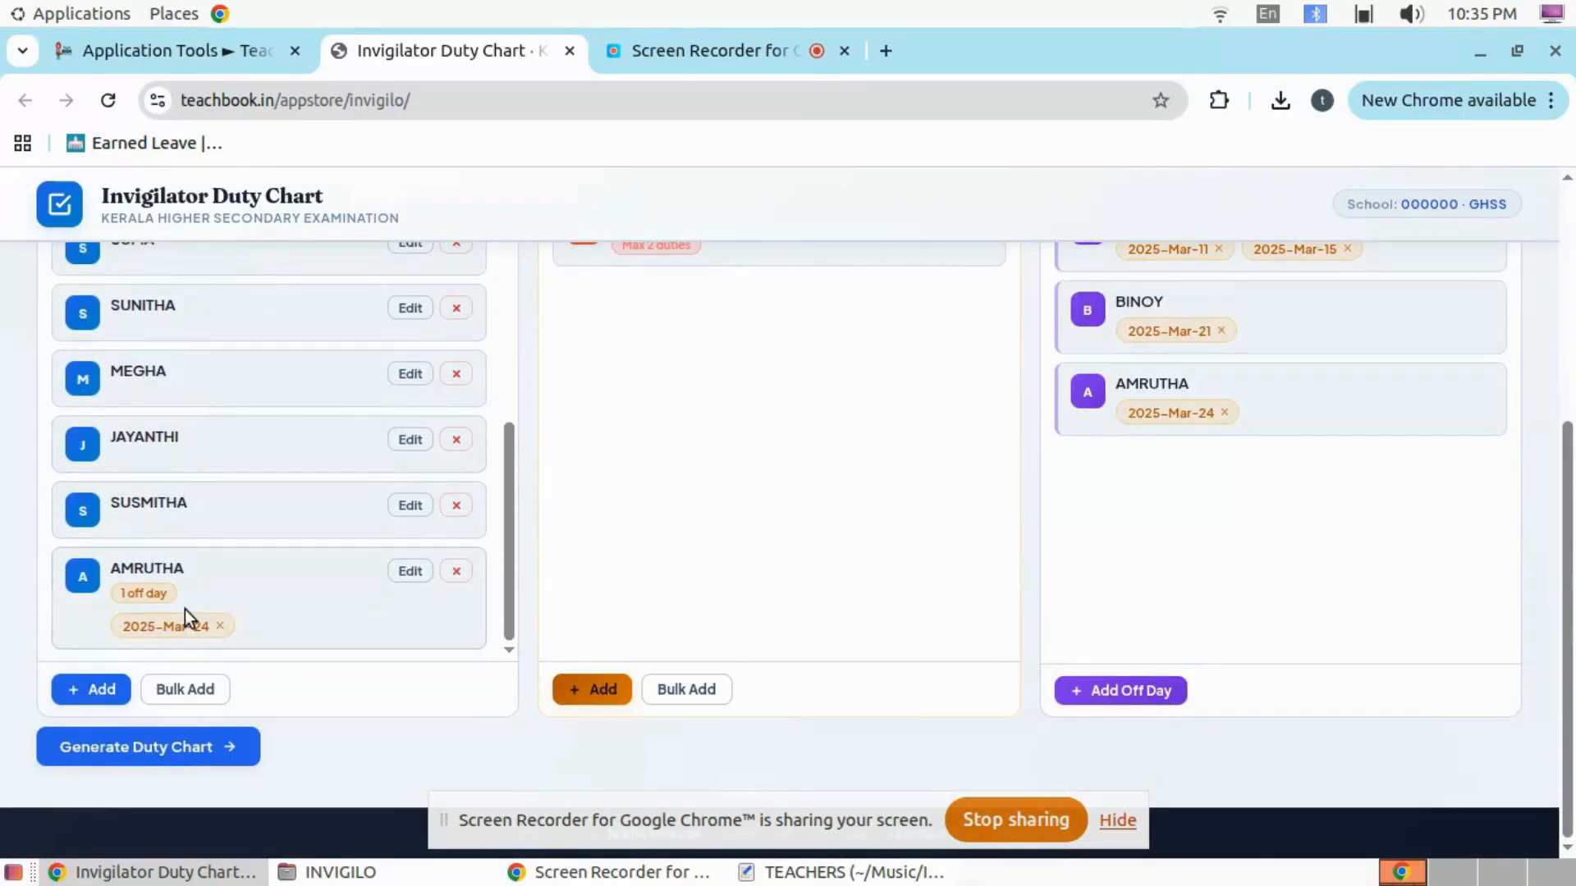
scroll(277, 588, up, 10)
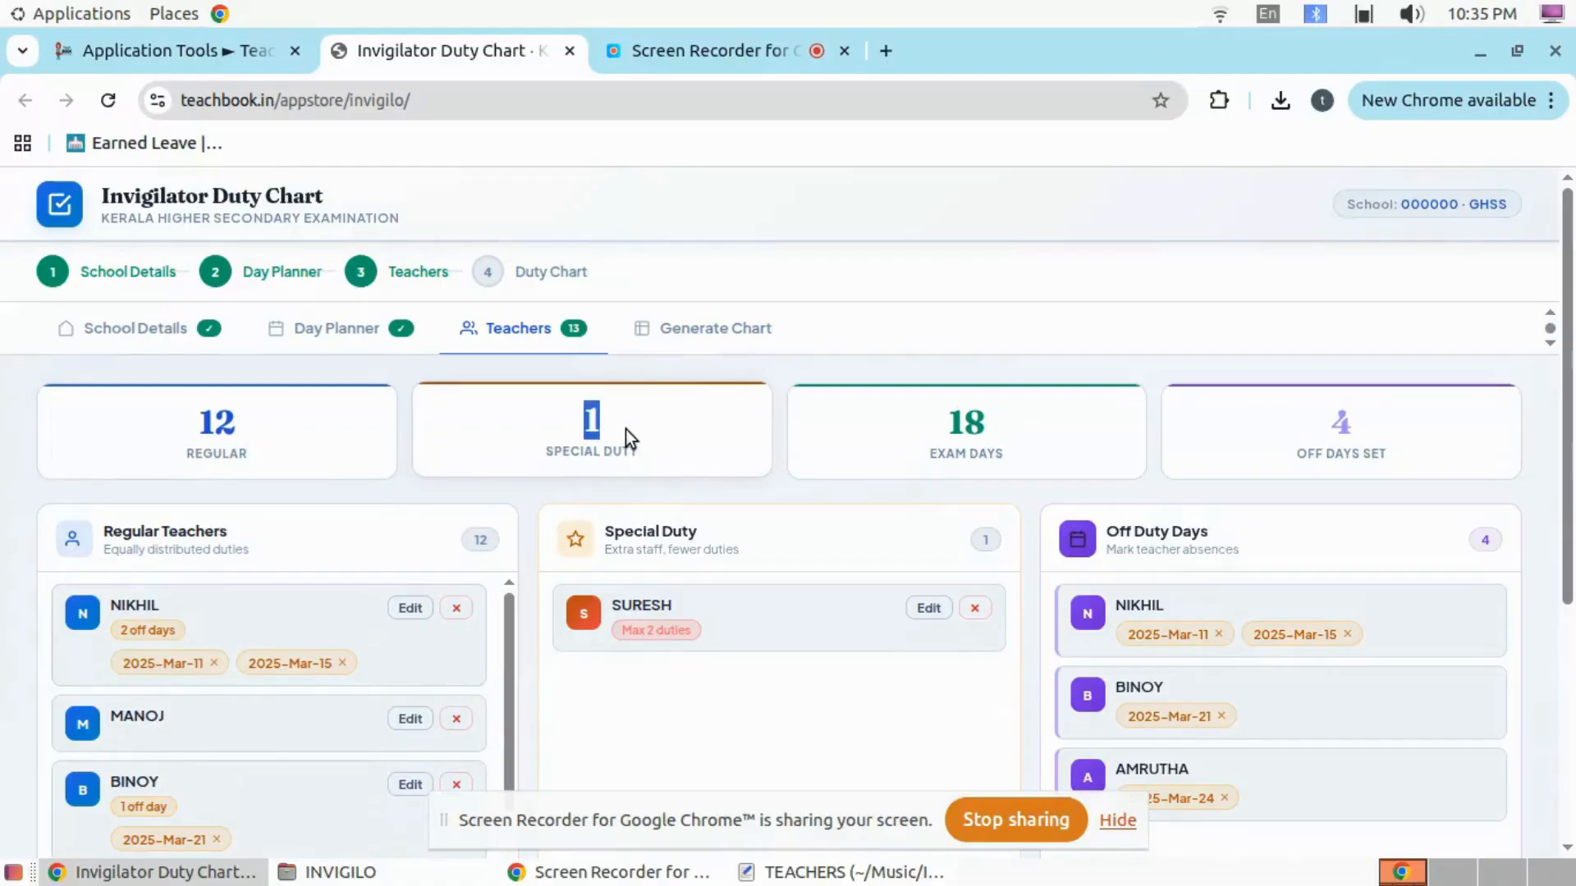
Step: Examine the generated chart's statistics, special duty assignments, off days and daily required invigilators
click(689, 328)
scroll(689, 516, down, 3)
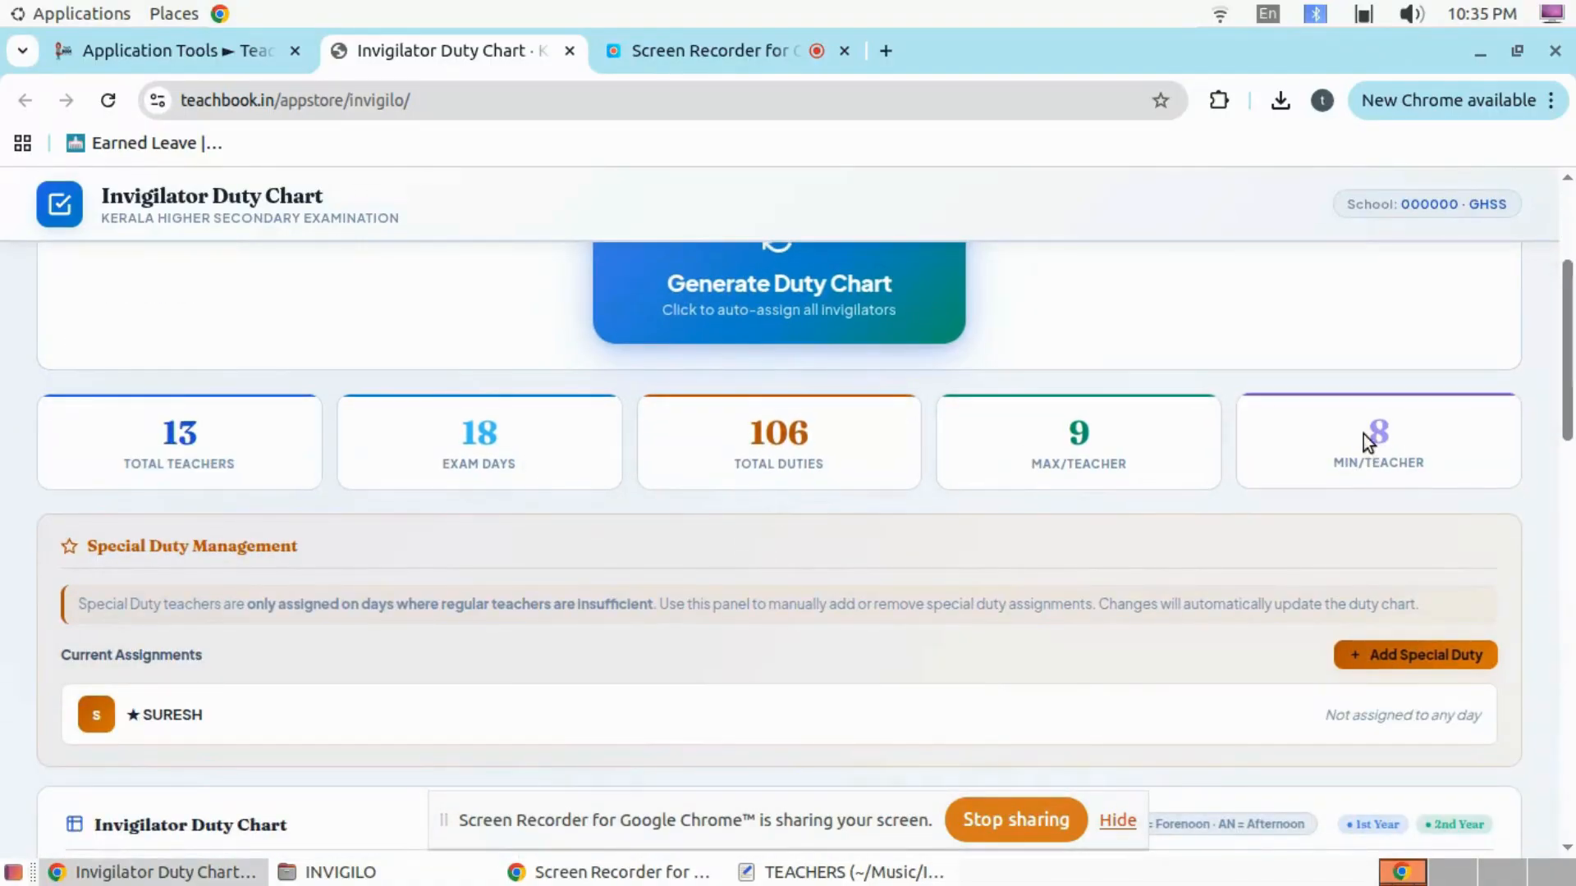
scroll(648, 532, down, 4)
scroll(259, 523, up, 3)
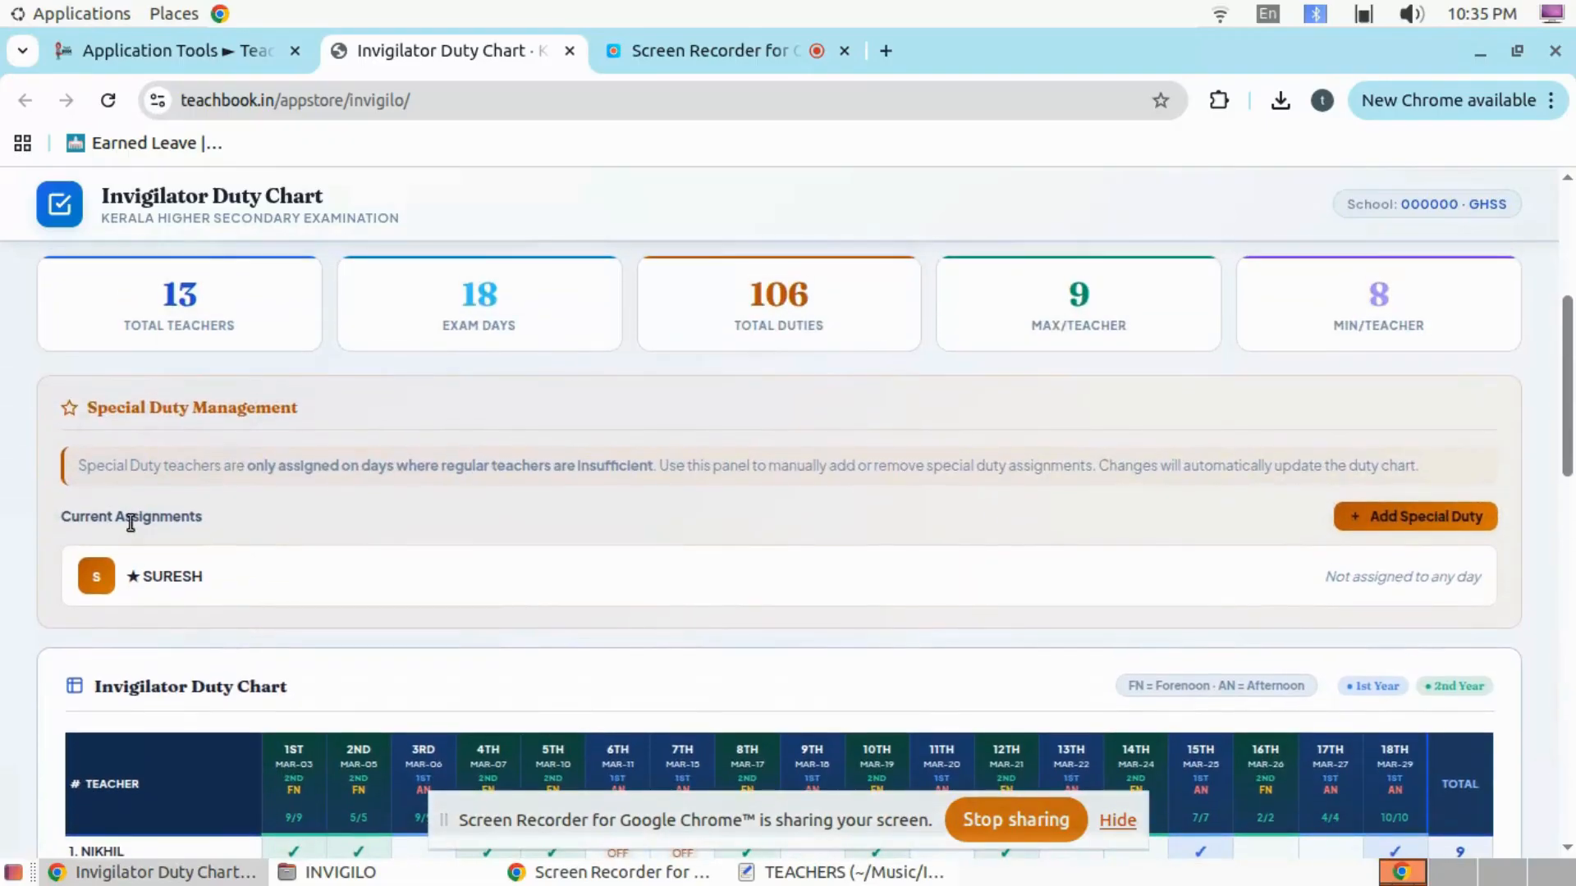
drag(60, 517, 246, 529)
click(144, 581)
scroll(574, 616, down, 4)
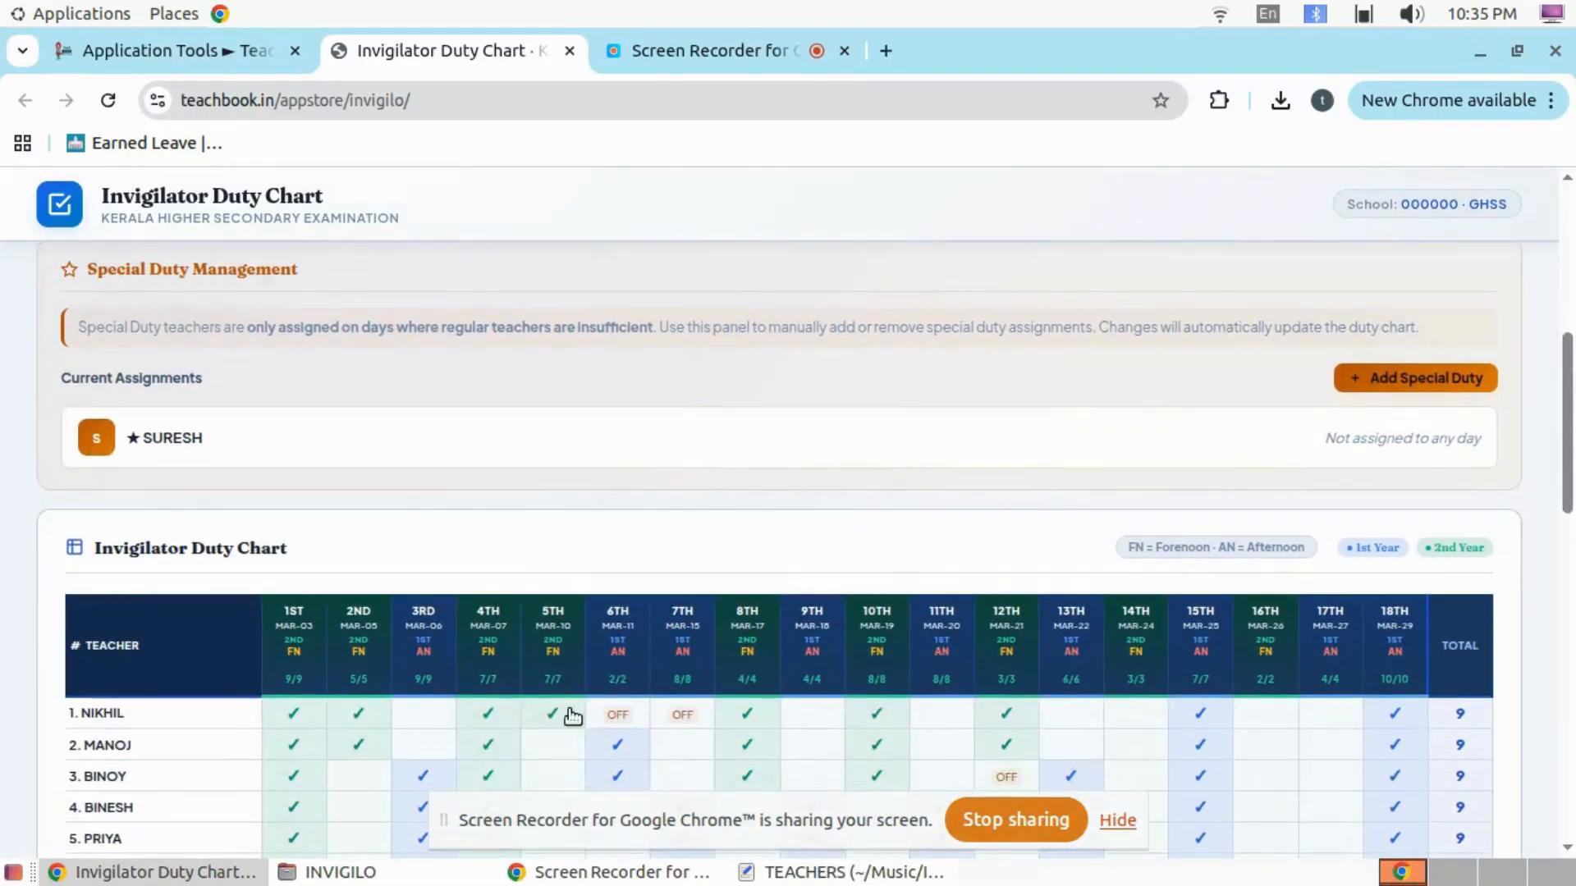
scroll(580, 609, down, 2)
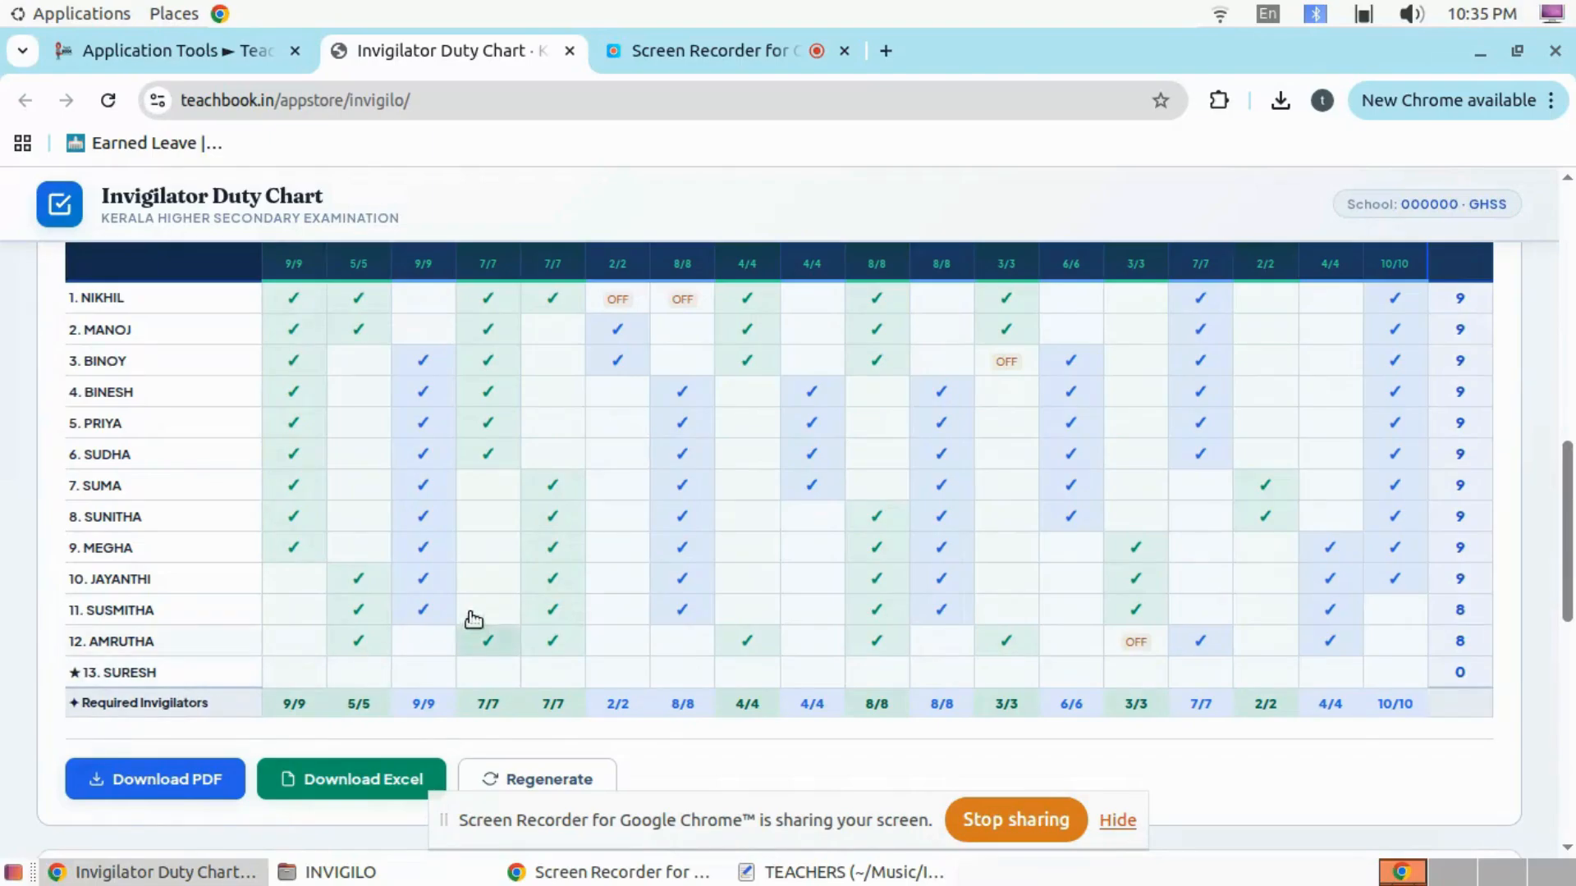
scroll(410, 591, up, 2)
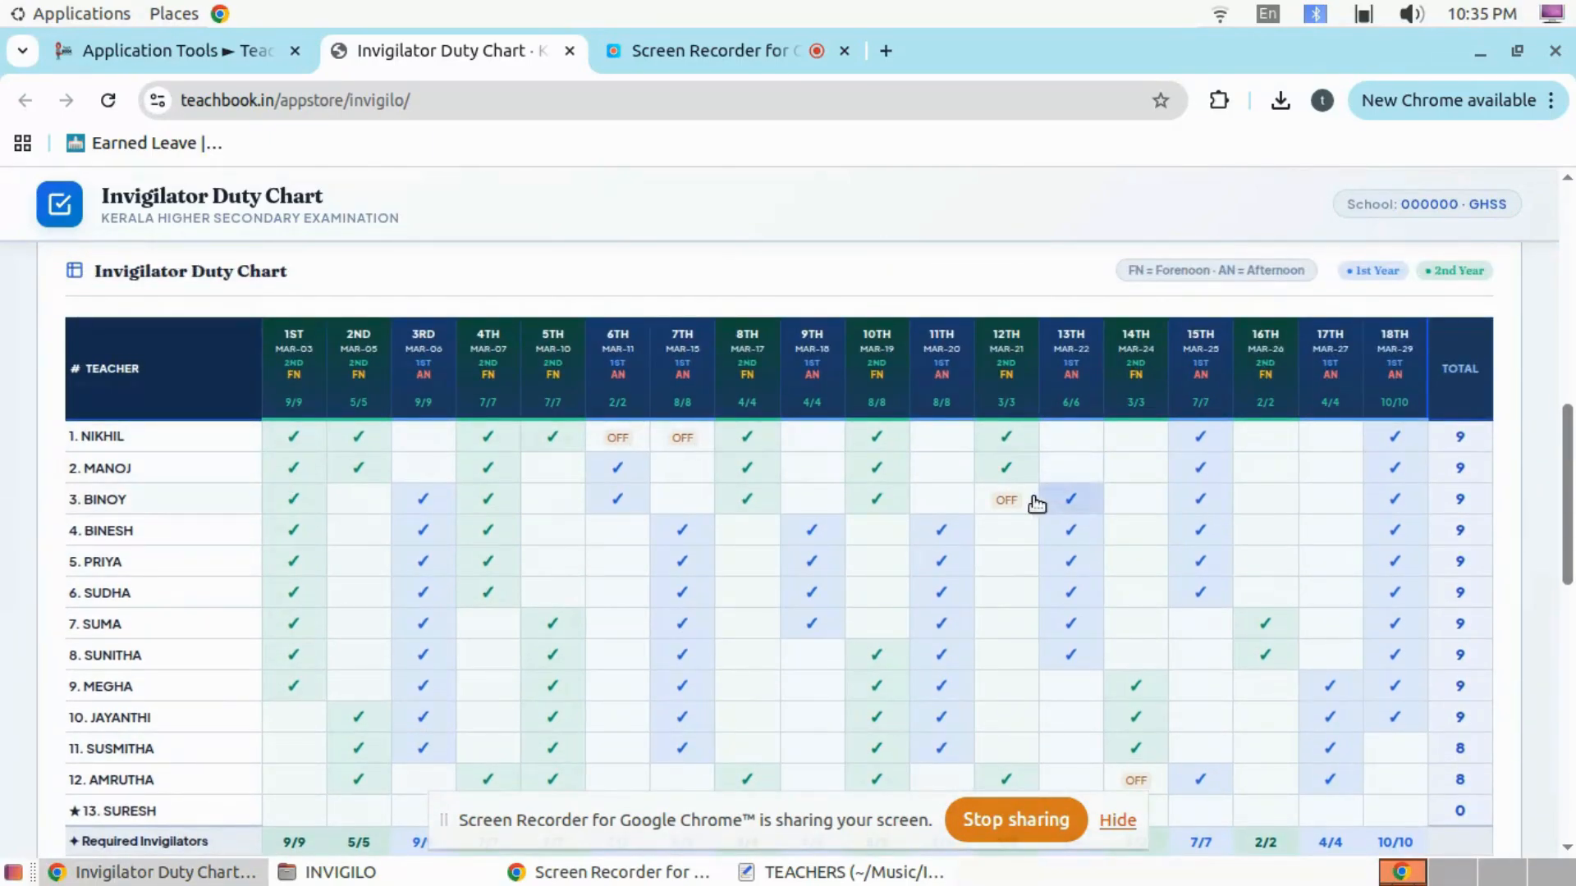
scroll(1096, 495, down, 2)
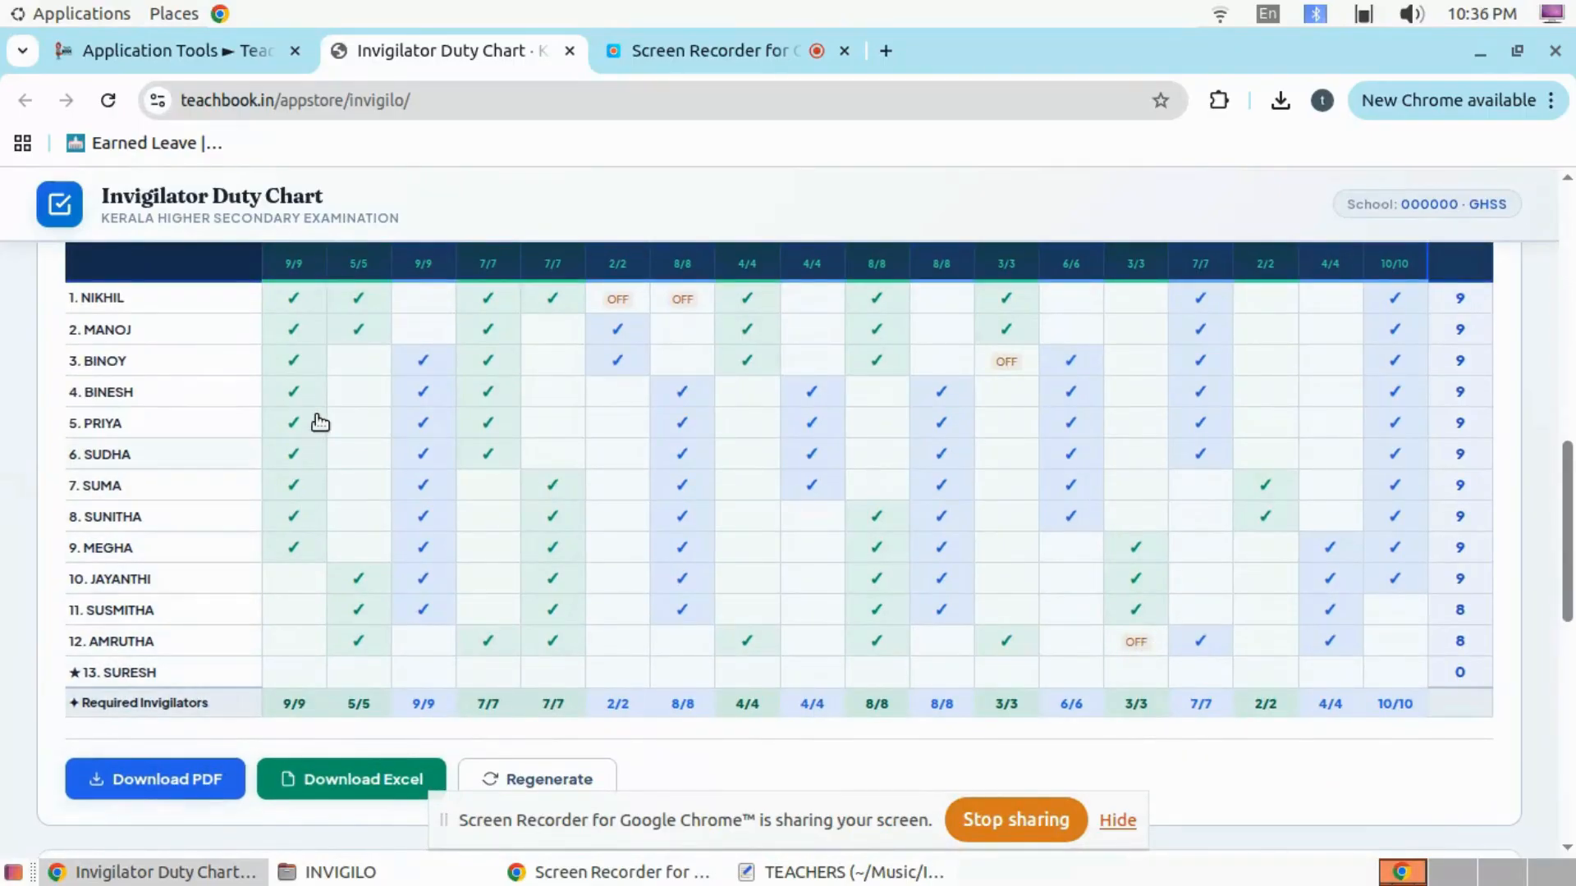
Step: Reassign the first teacher's Mar-03 duty to the special duty teacher, and the eleventh teacher's Mar-06 duty to the first teacher
click(300, 303)
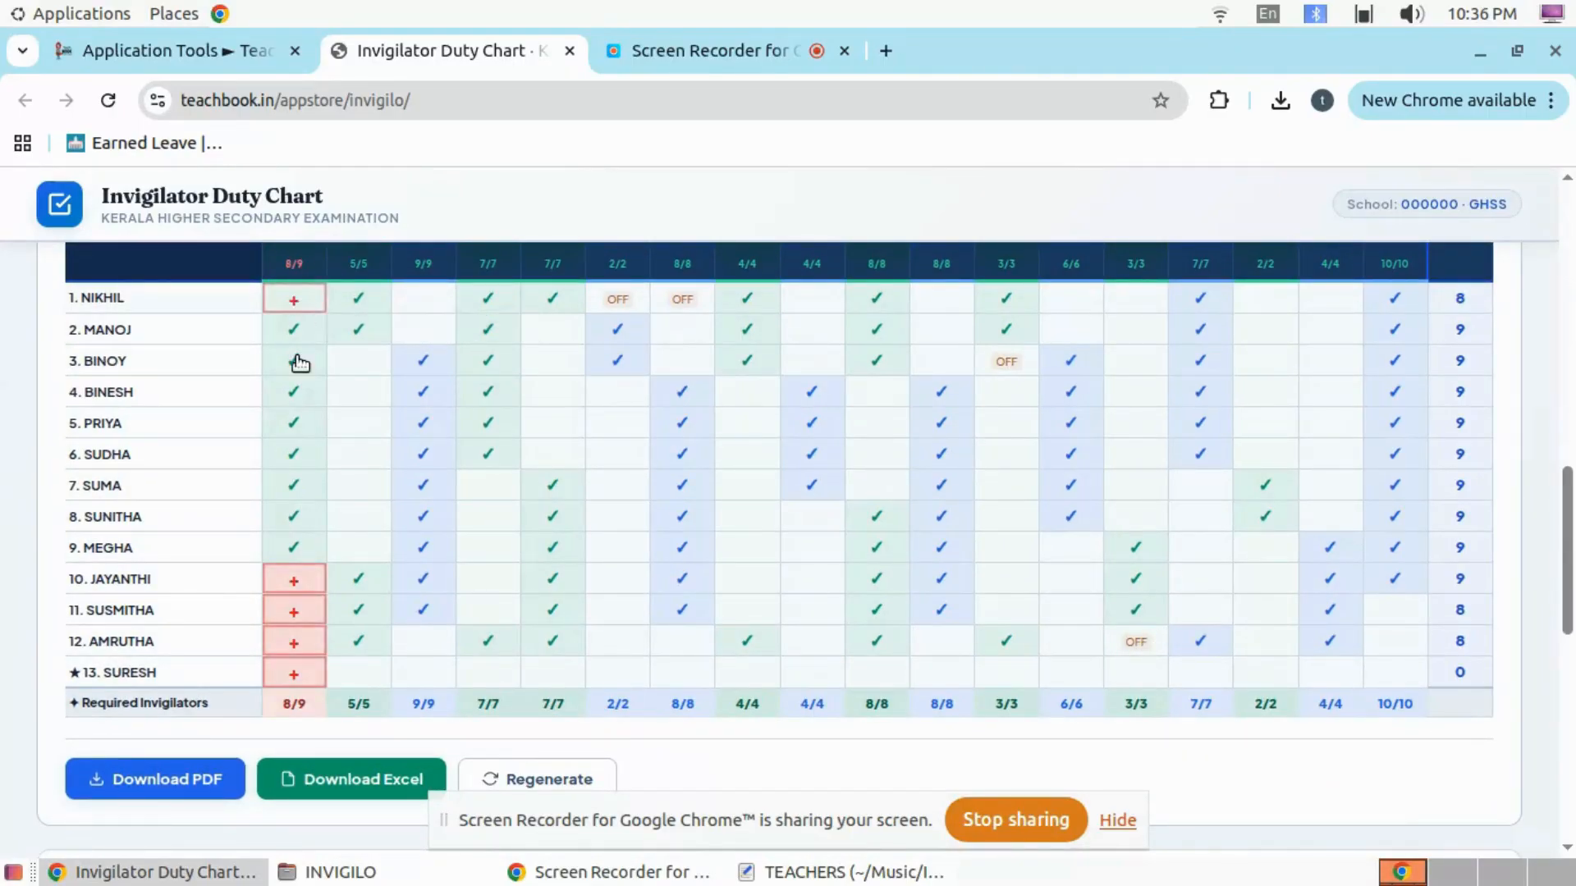
click(294, 681)
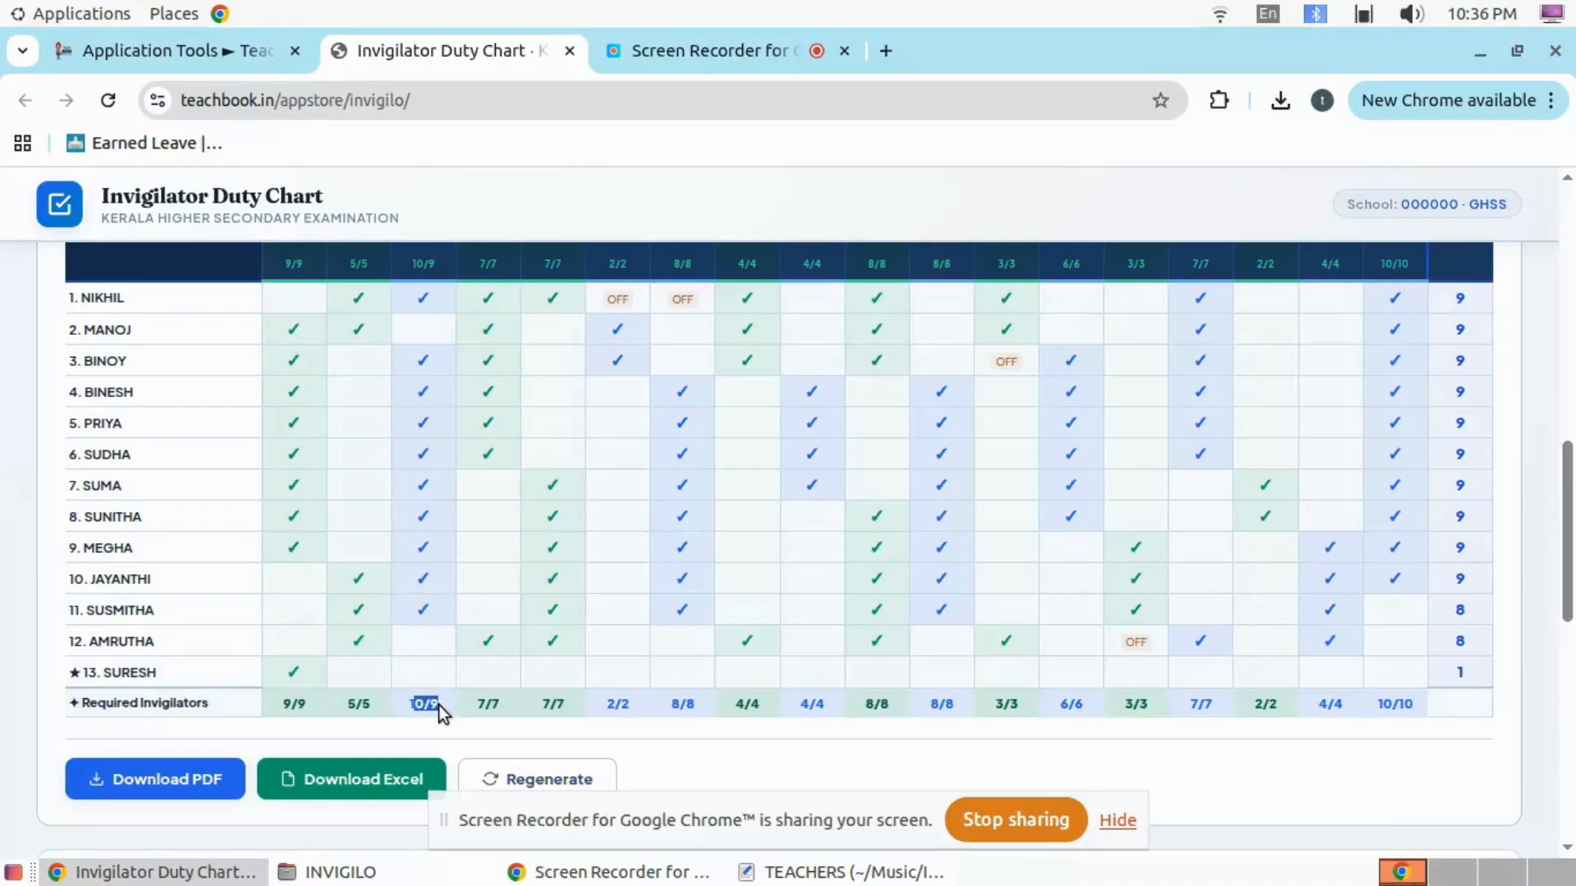
click(435, 617)
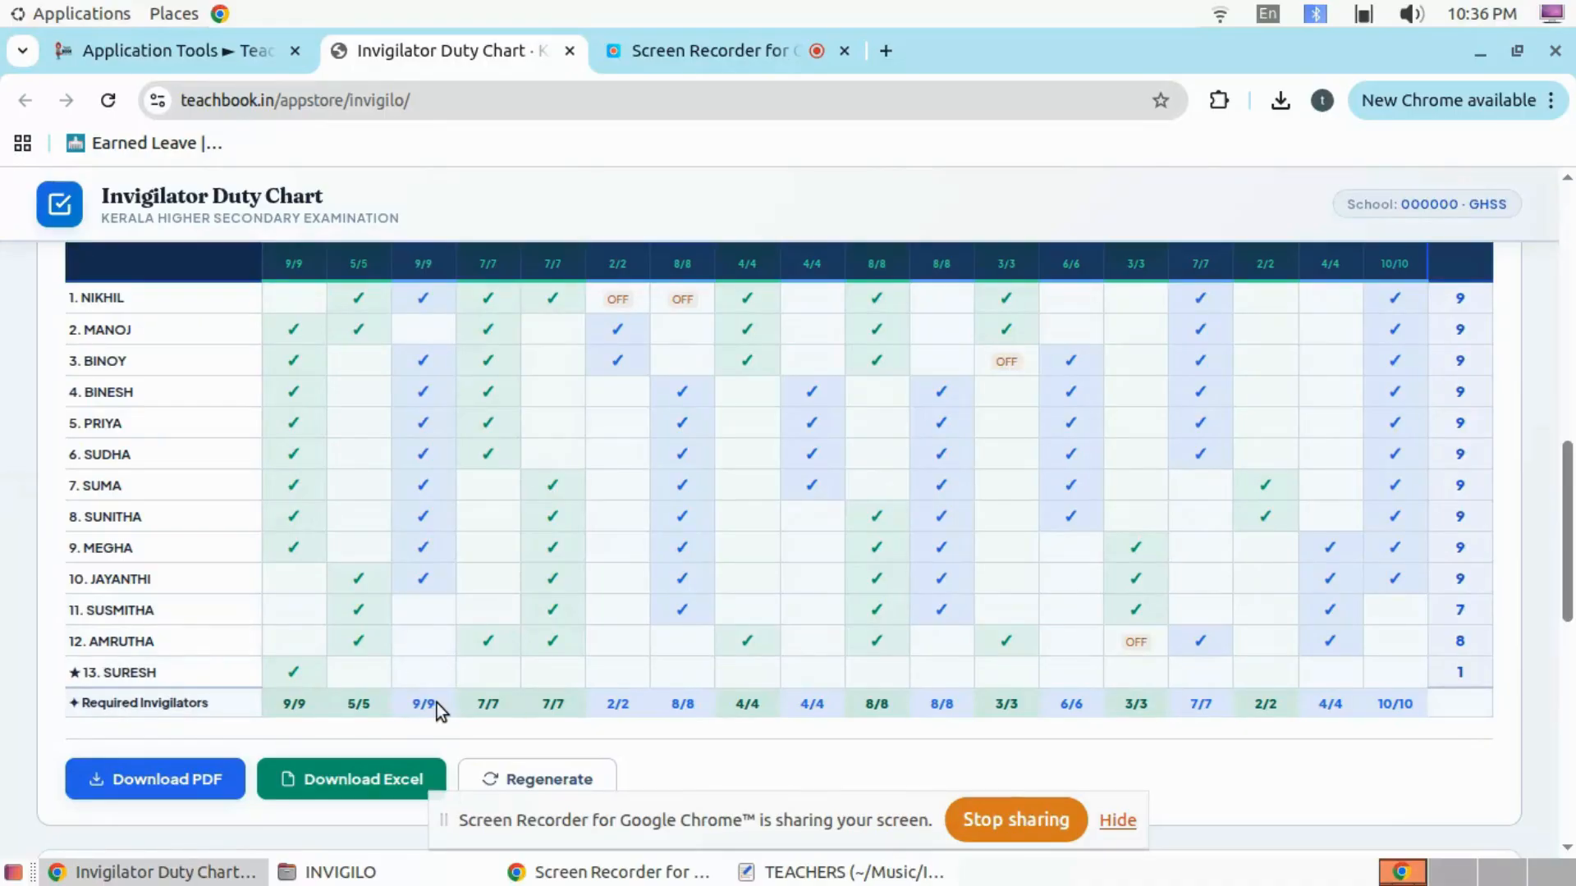
Step: Reassign the fourth teacher's Mar-20 duty on the 11th exam day to the special duty teacher
click(950, 396)
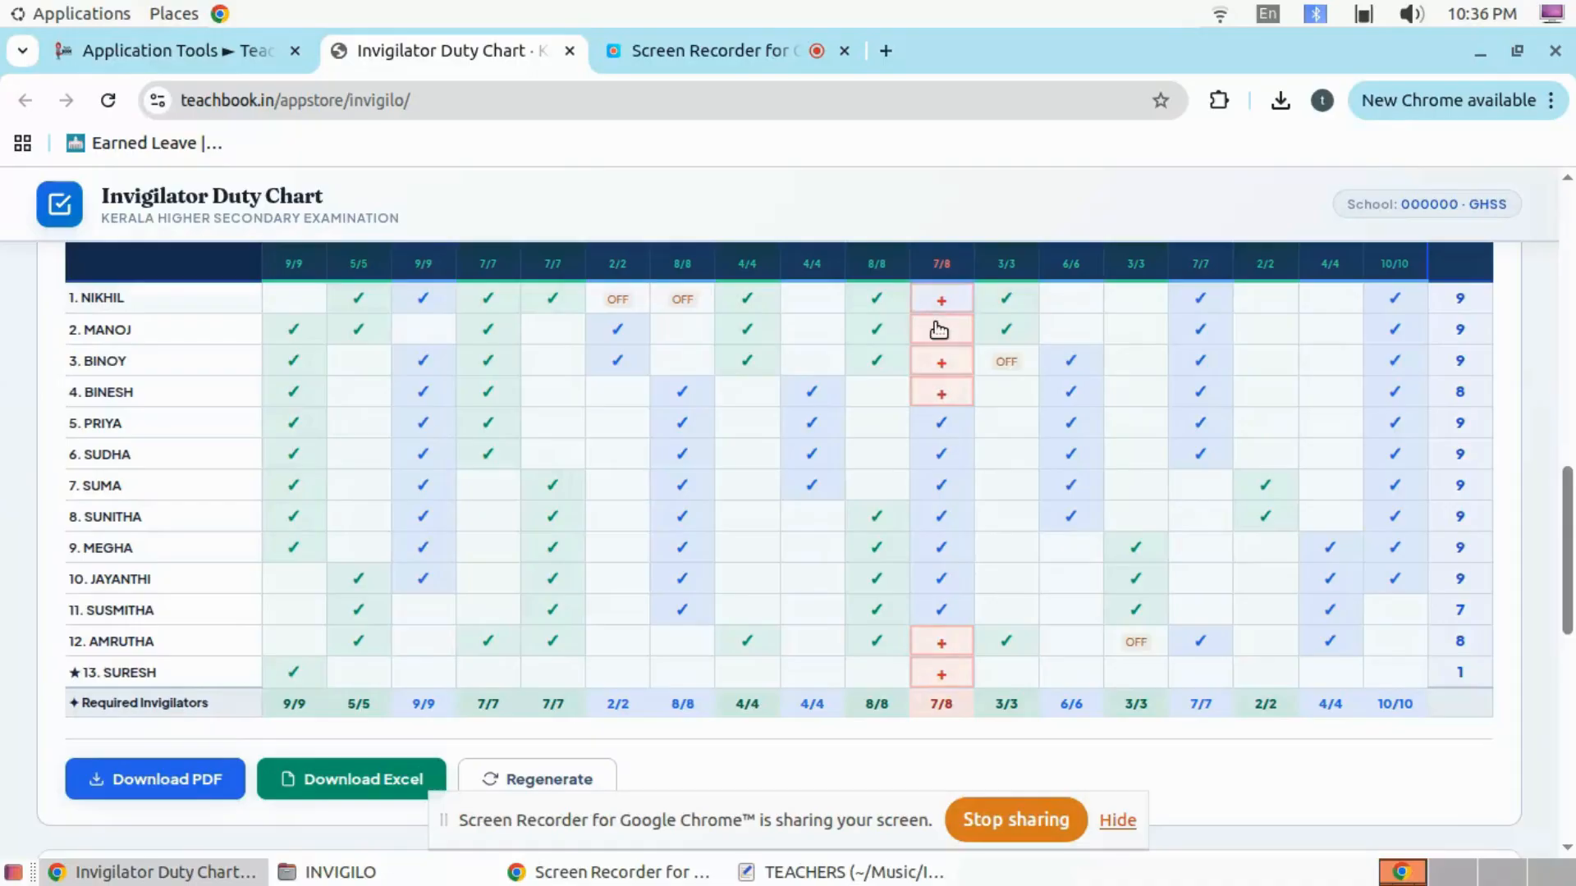
click(954, 676)
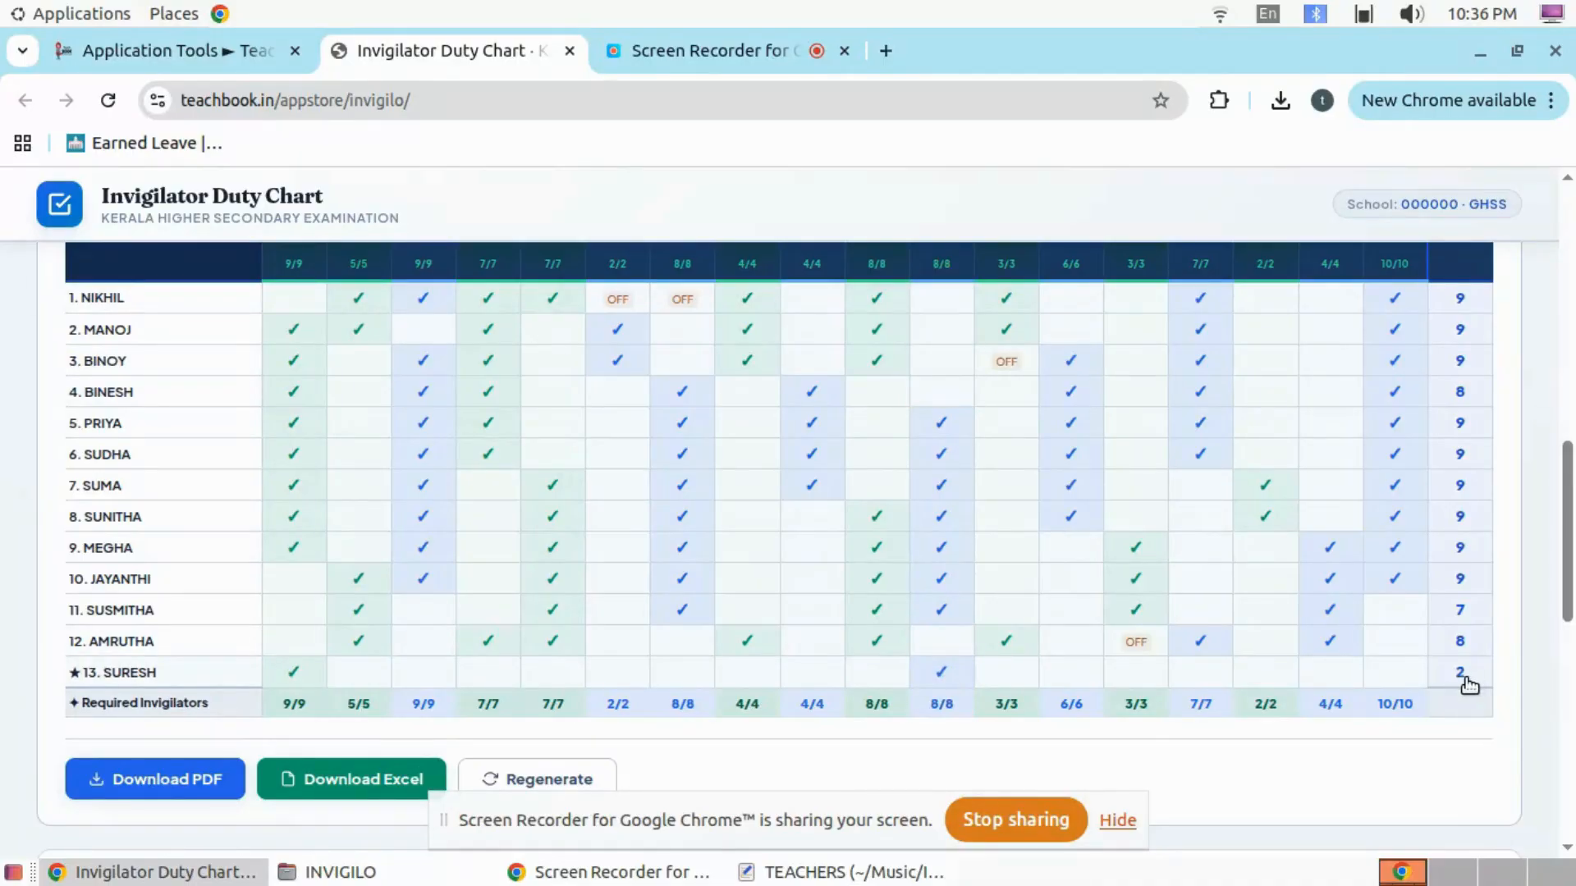
Step: Download the duty chart as a PDF and open InvigilatorDutyChart_000000_2026.pdf to check it
scroll(712, 617, down, 3)
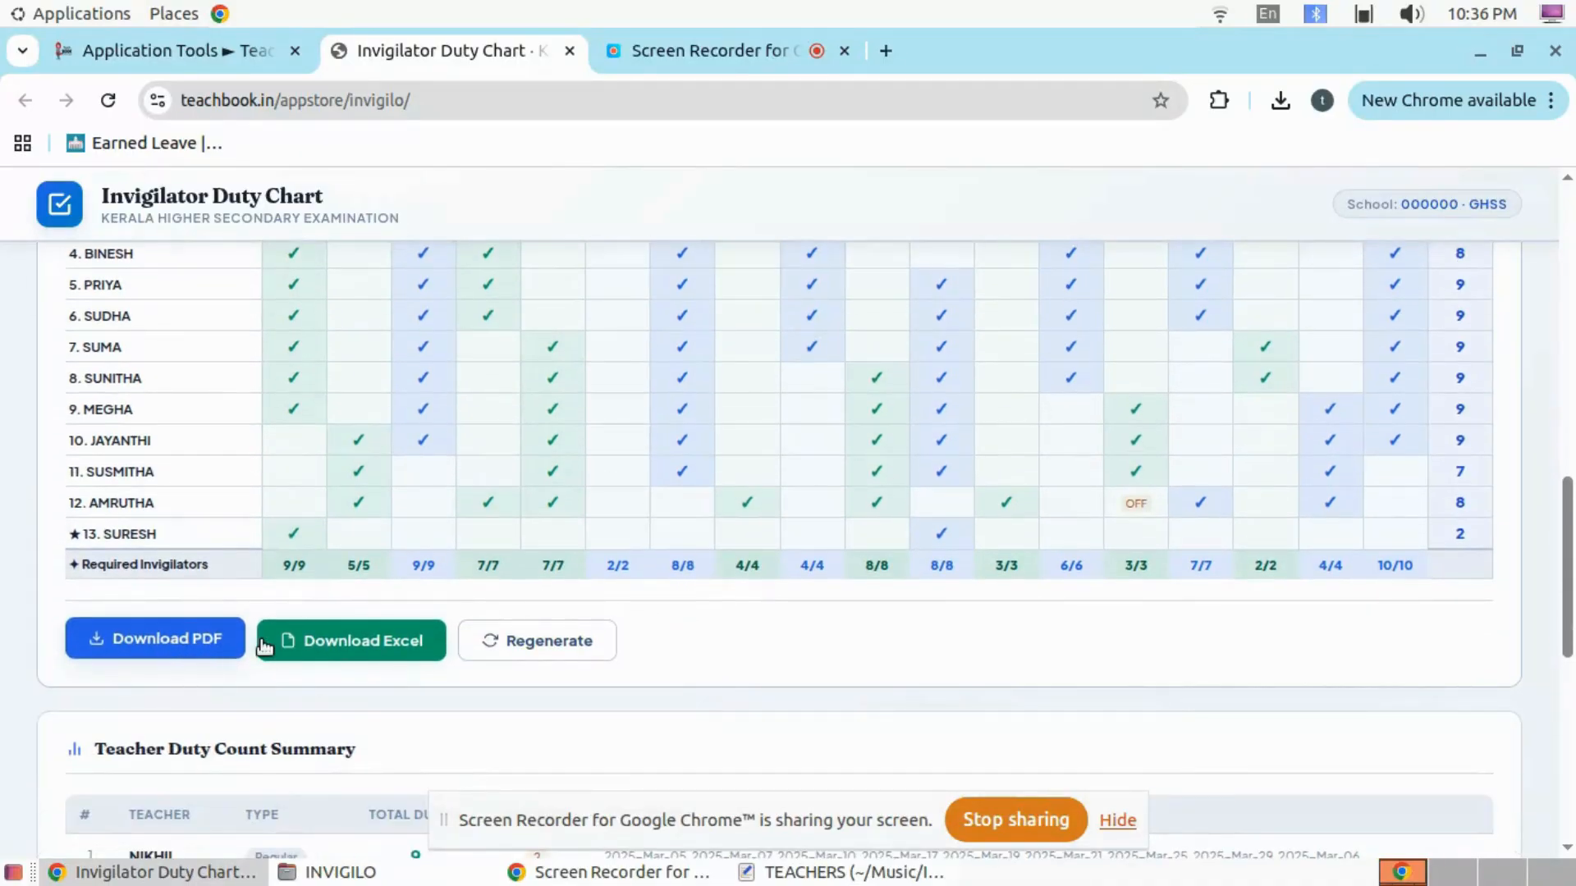
click(206, 644)
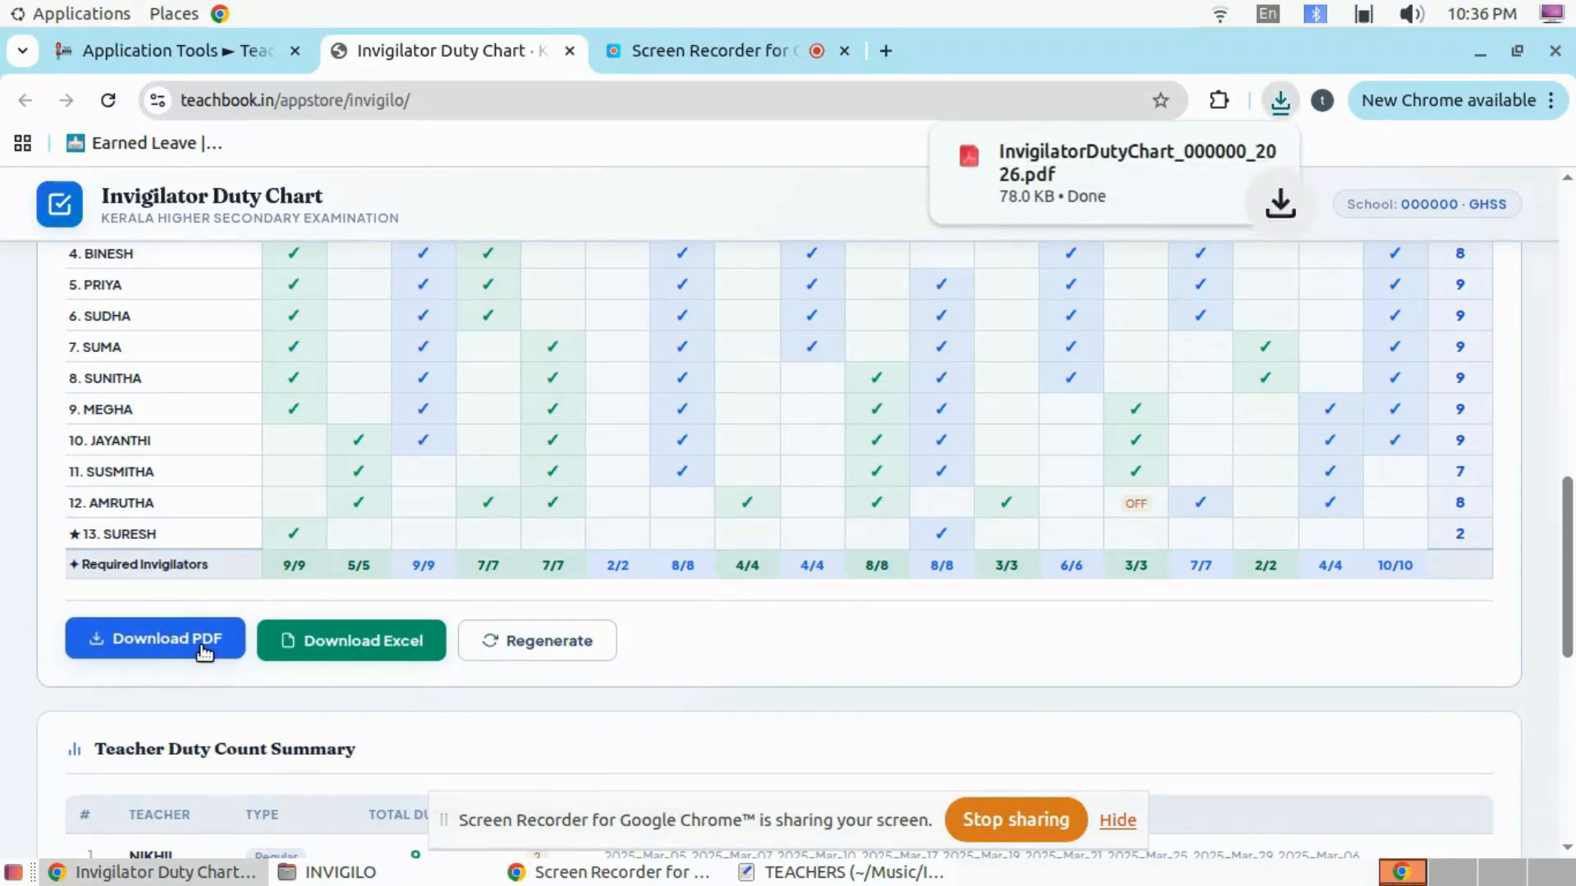
click(1026, 179)
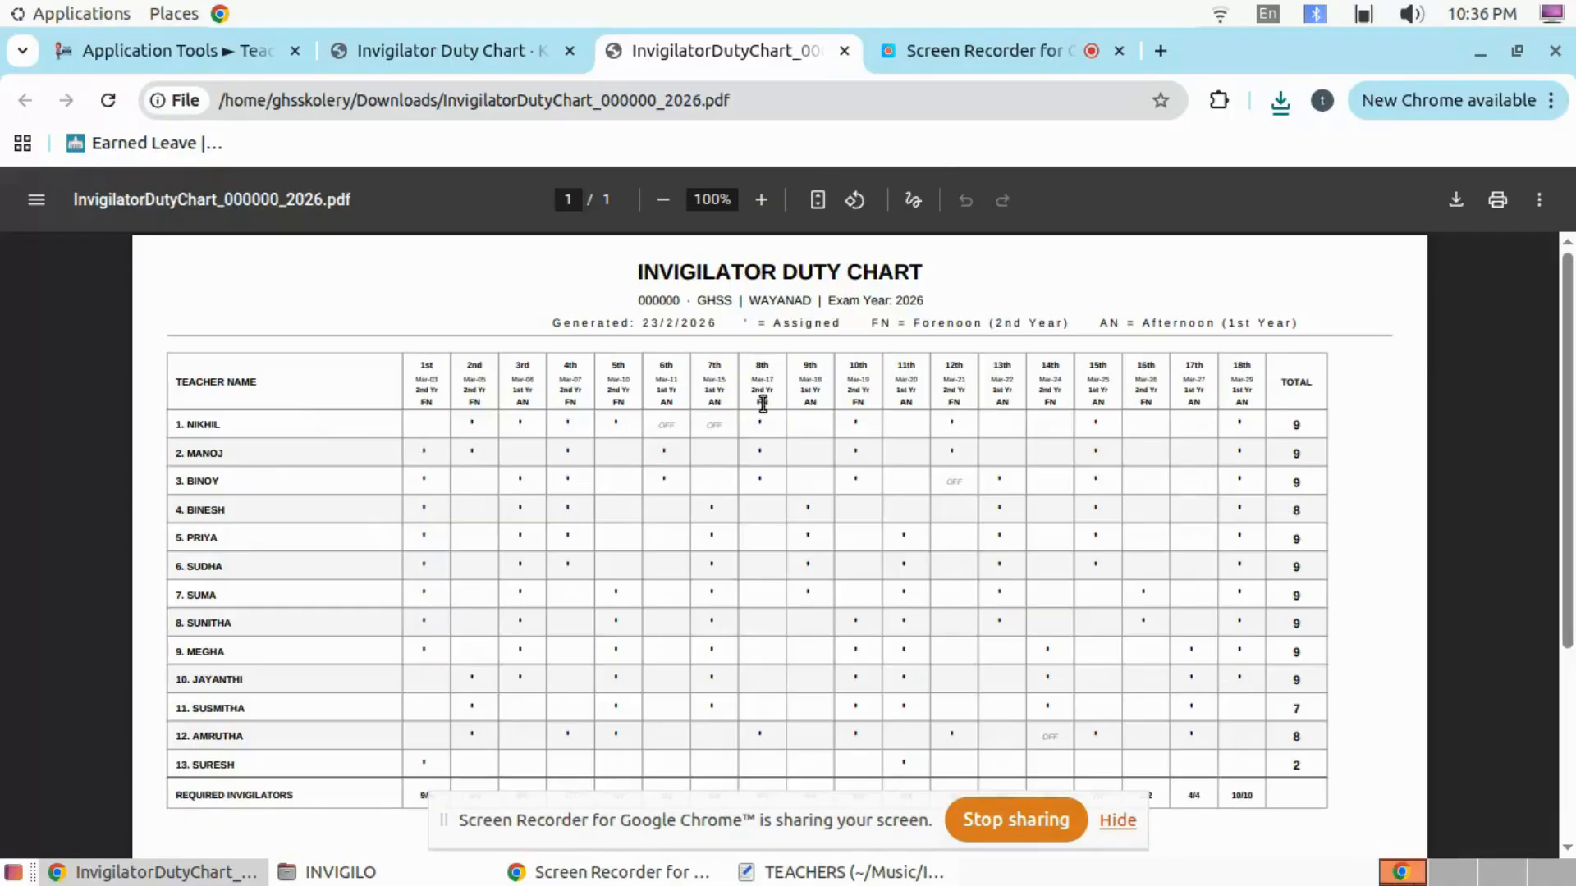
scroll(775, 511, down, 1)
scroll(775, 511, up, 1)
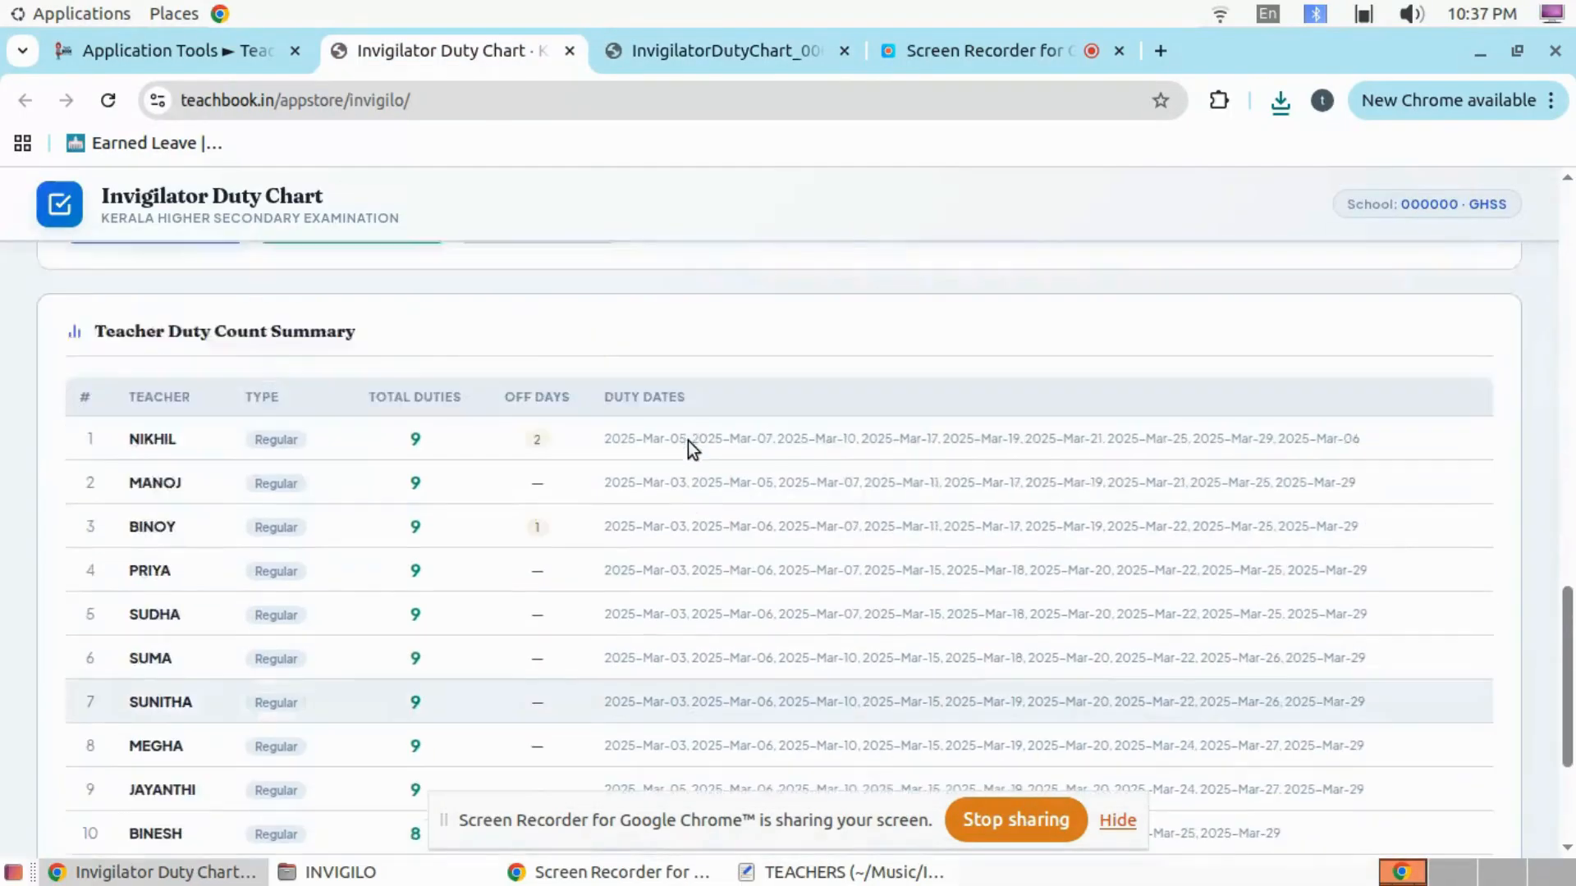
Step: Review the Teacher Duty Count Summary for each teacher's type, total duties, off days and duty dates
scroll(688, 441, up, 1)
drag(83, 469, 249, 514)
scroll(361, 484, down, 3)
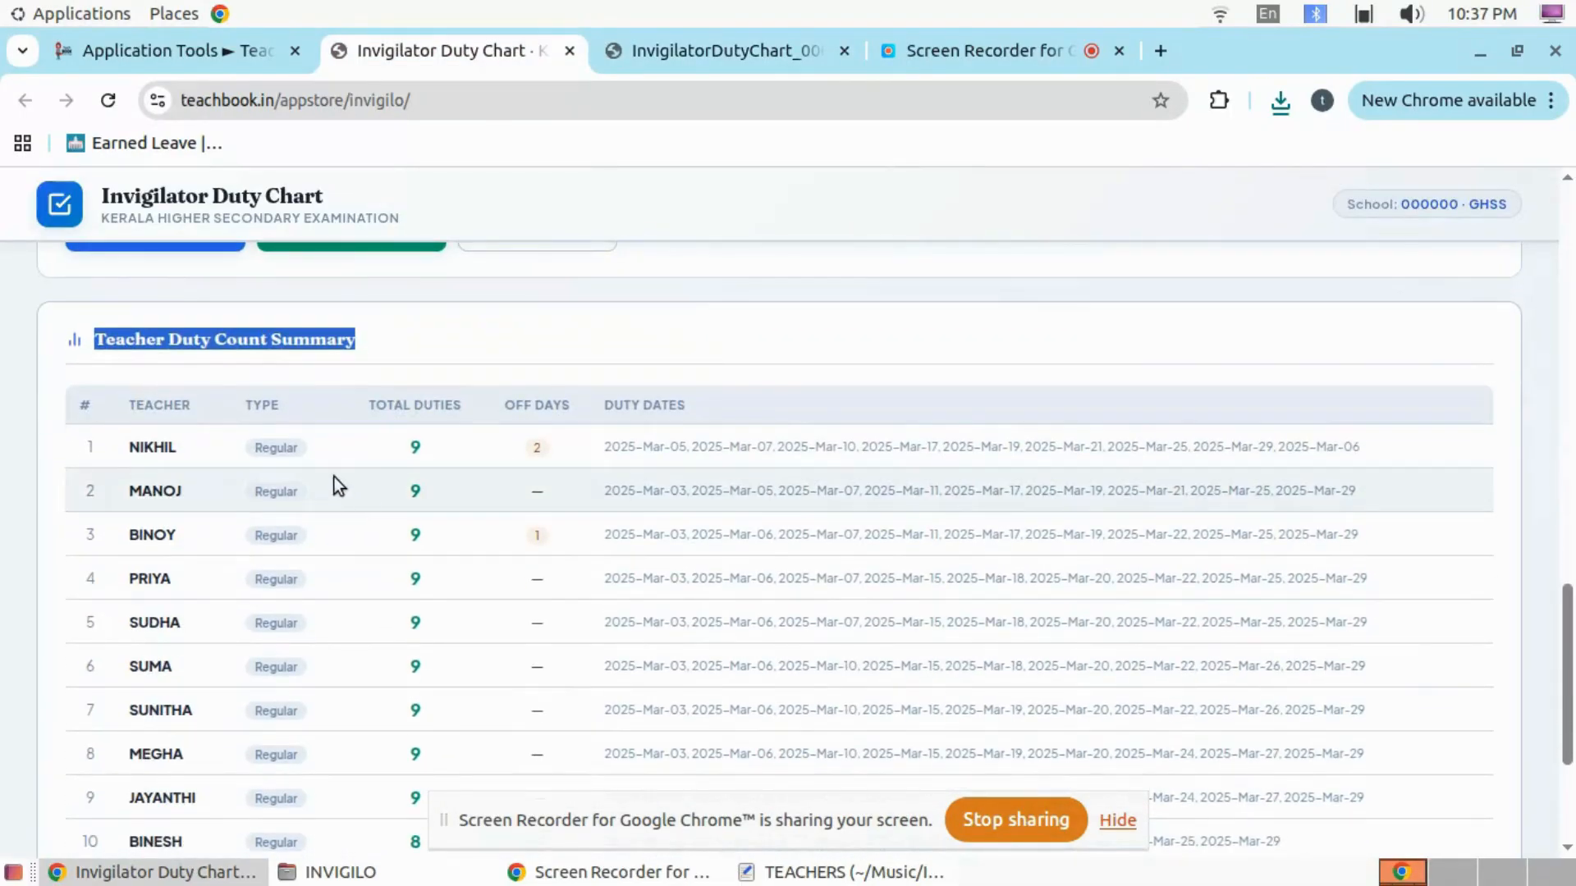
click(415, 450)
scroll(430, 452, down, 3)
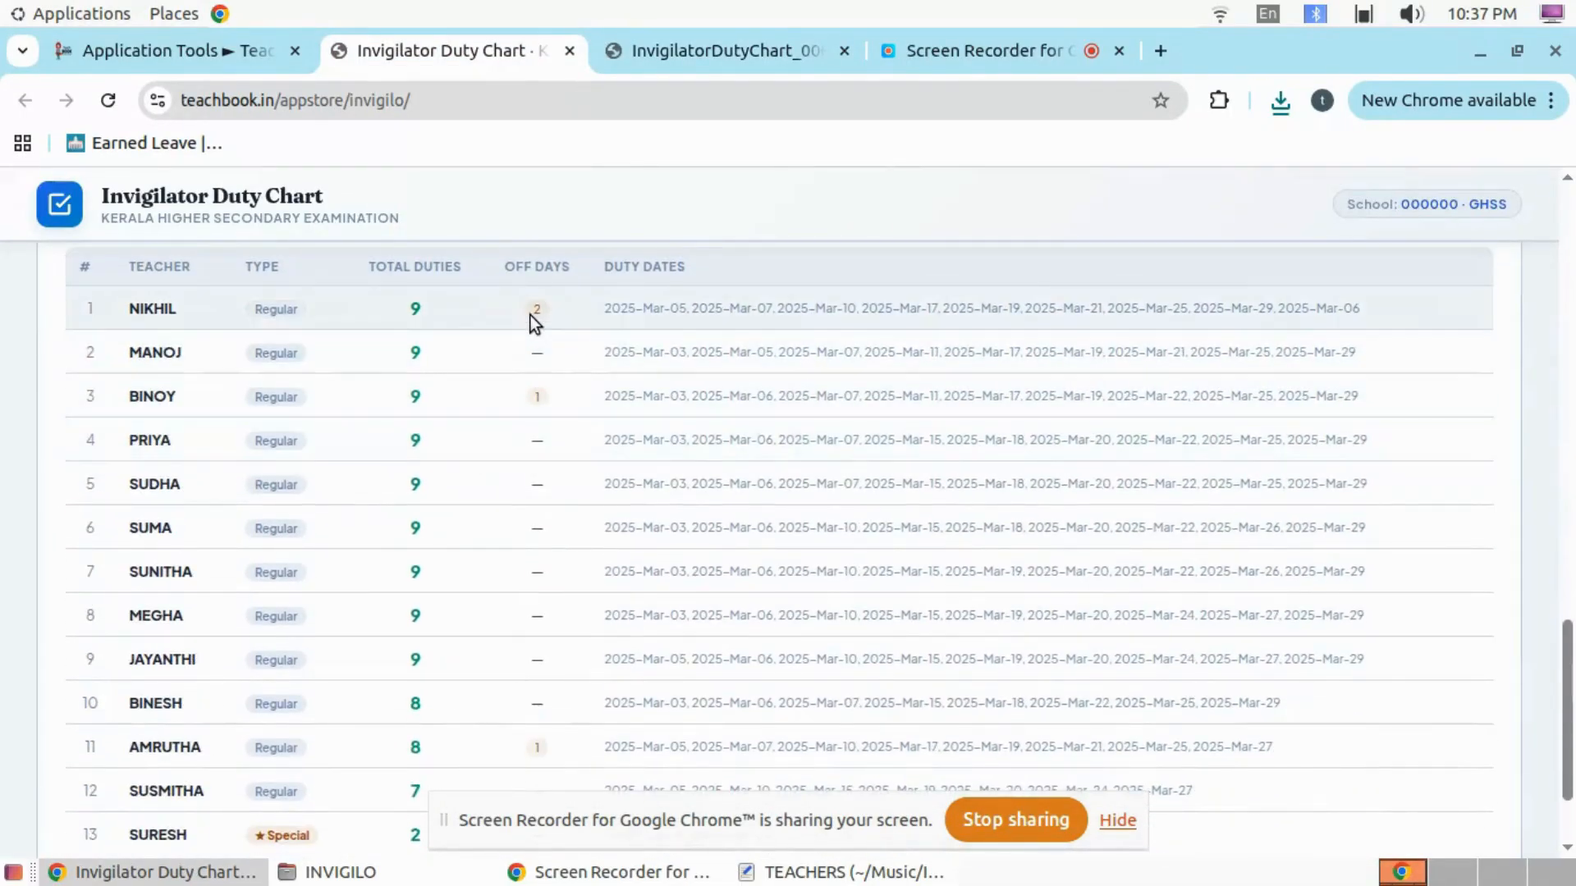
scroll(658, 376, down, 2)
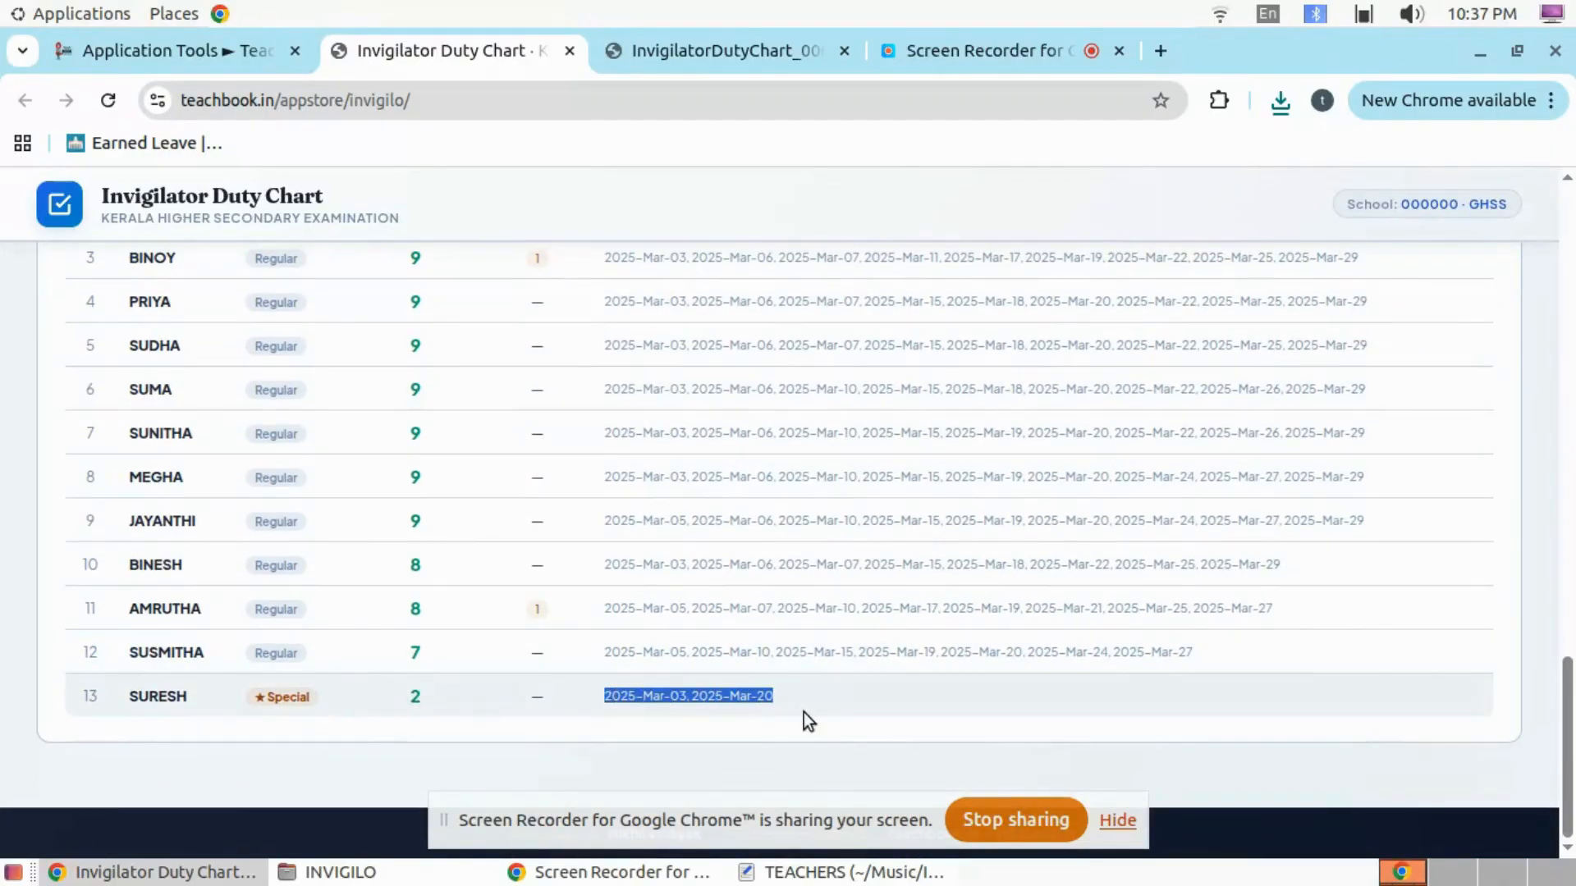
scroll(684, 620, up, 2)
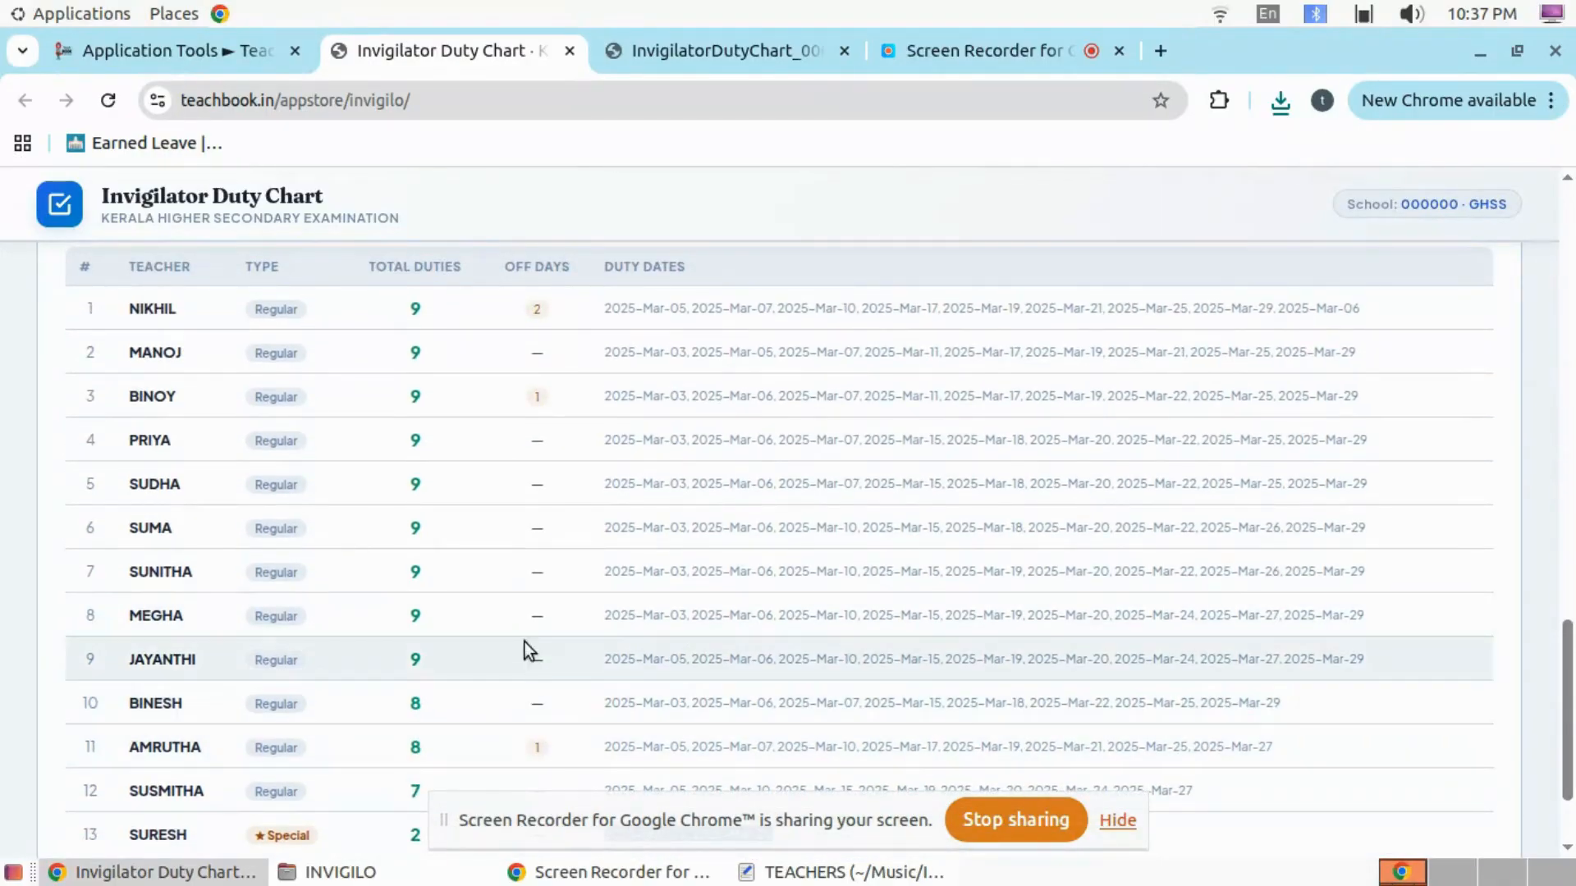
scroll(526, 415, down, 2)
scroll(535, 423, up, 5)
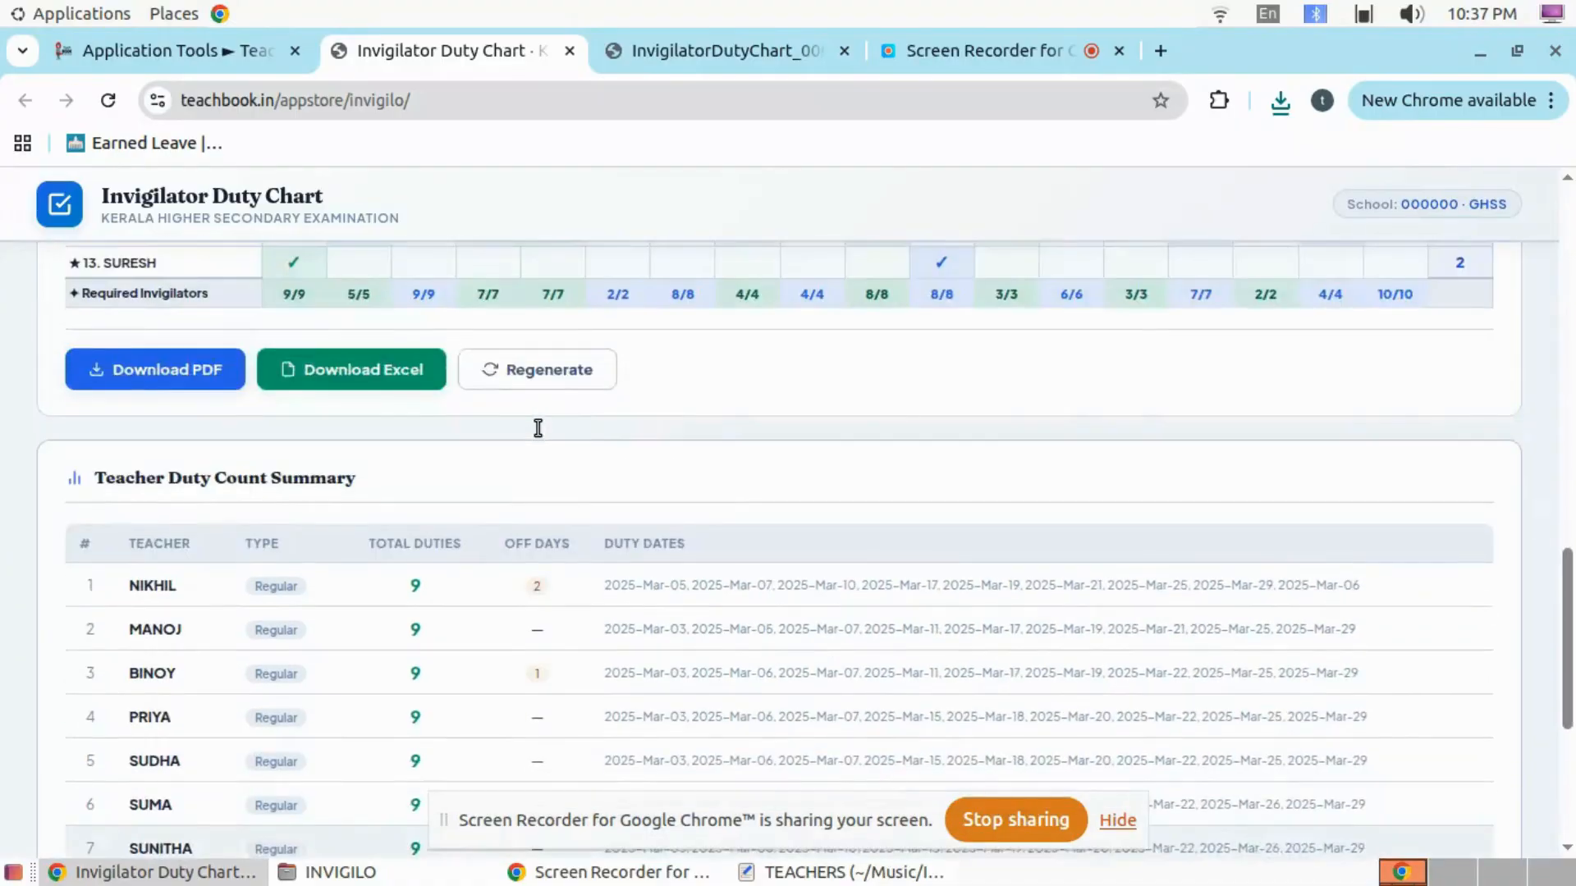
scroll(538, 428, up, 10)
Step: Return to the Teachbook App Store page and browse the other available applications
click(232, 51)
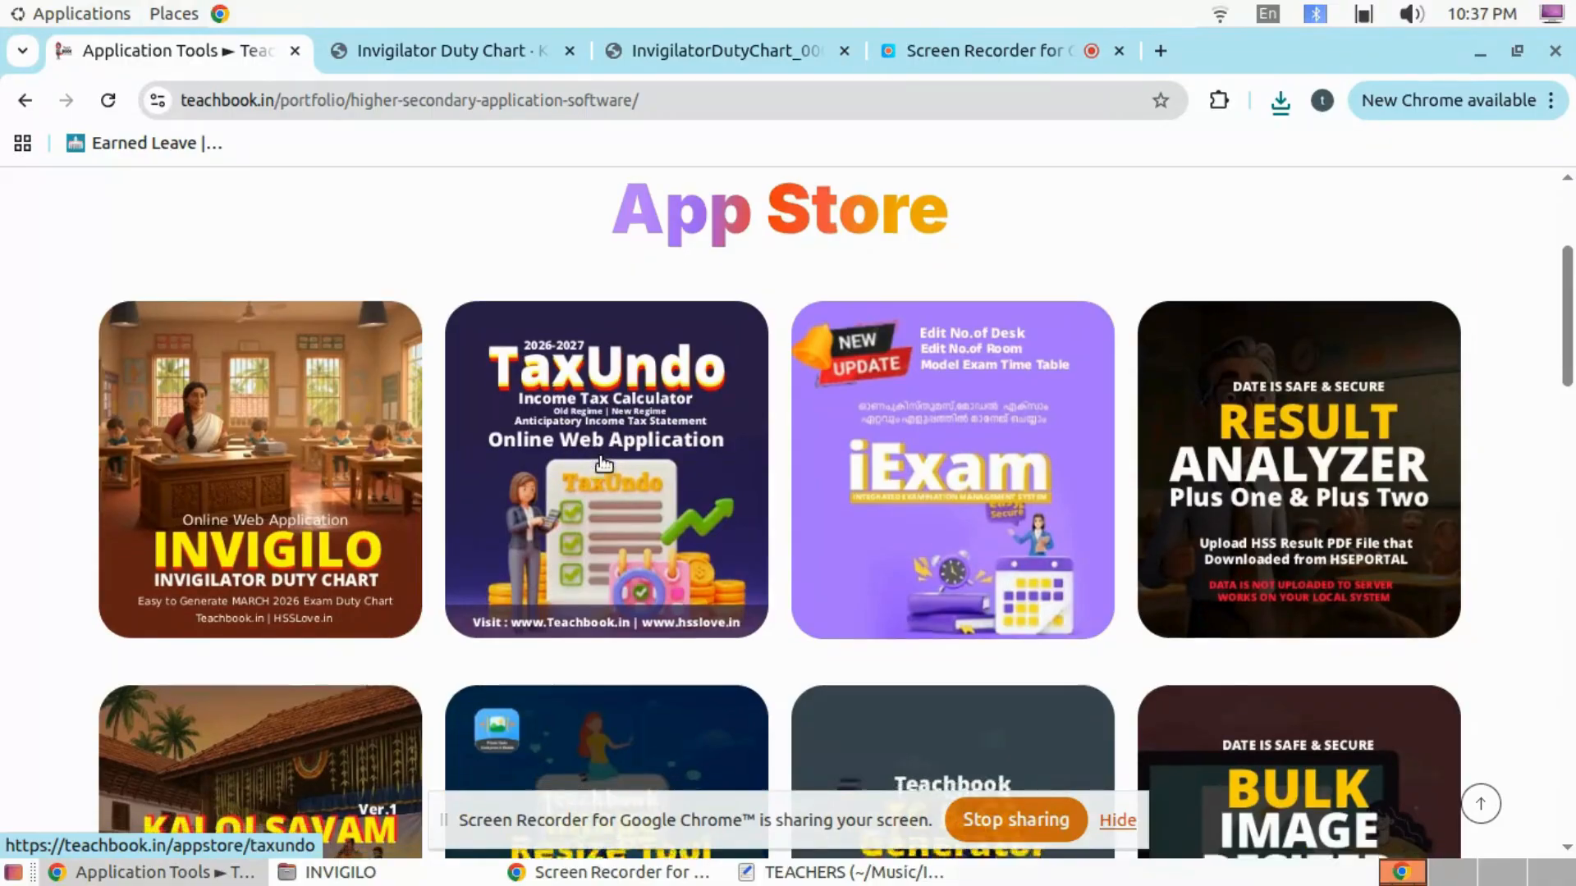
scroll(259, 587, down, 3)
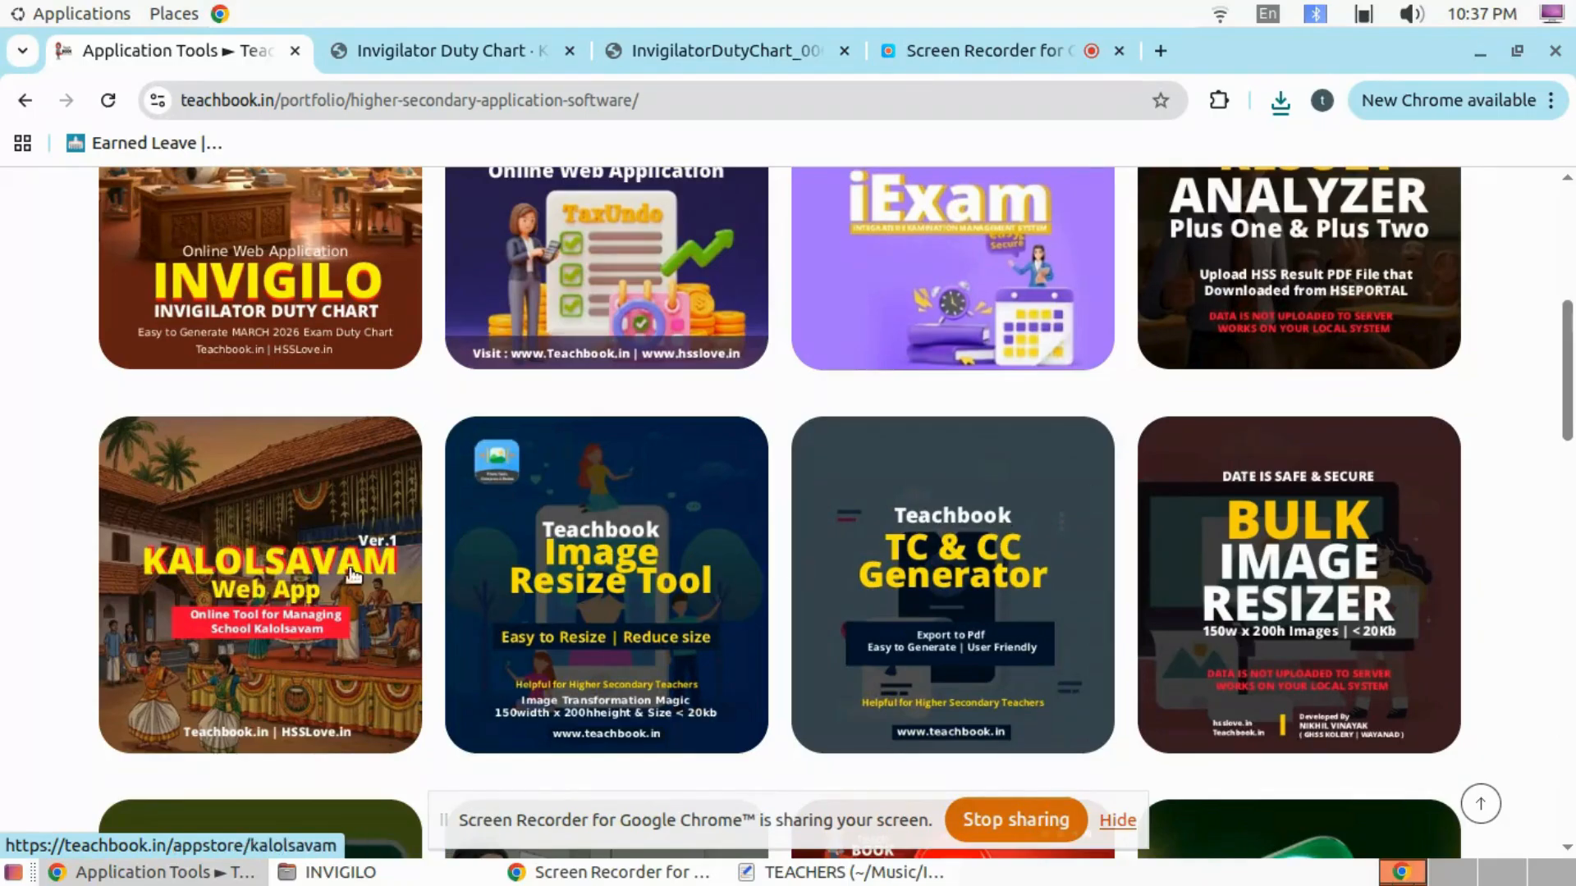
scroll(1338, 270, up, 2)
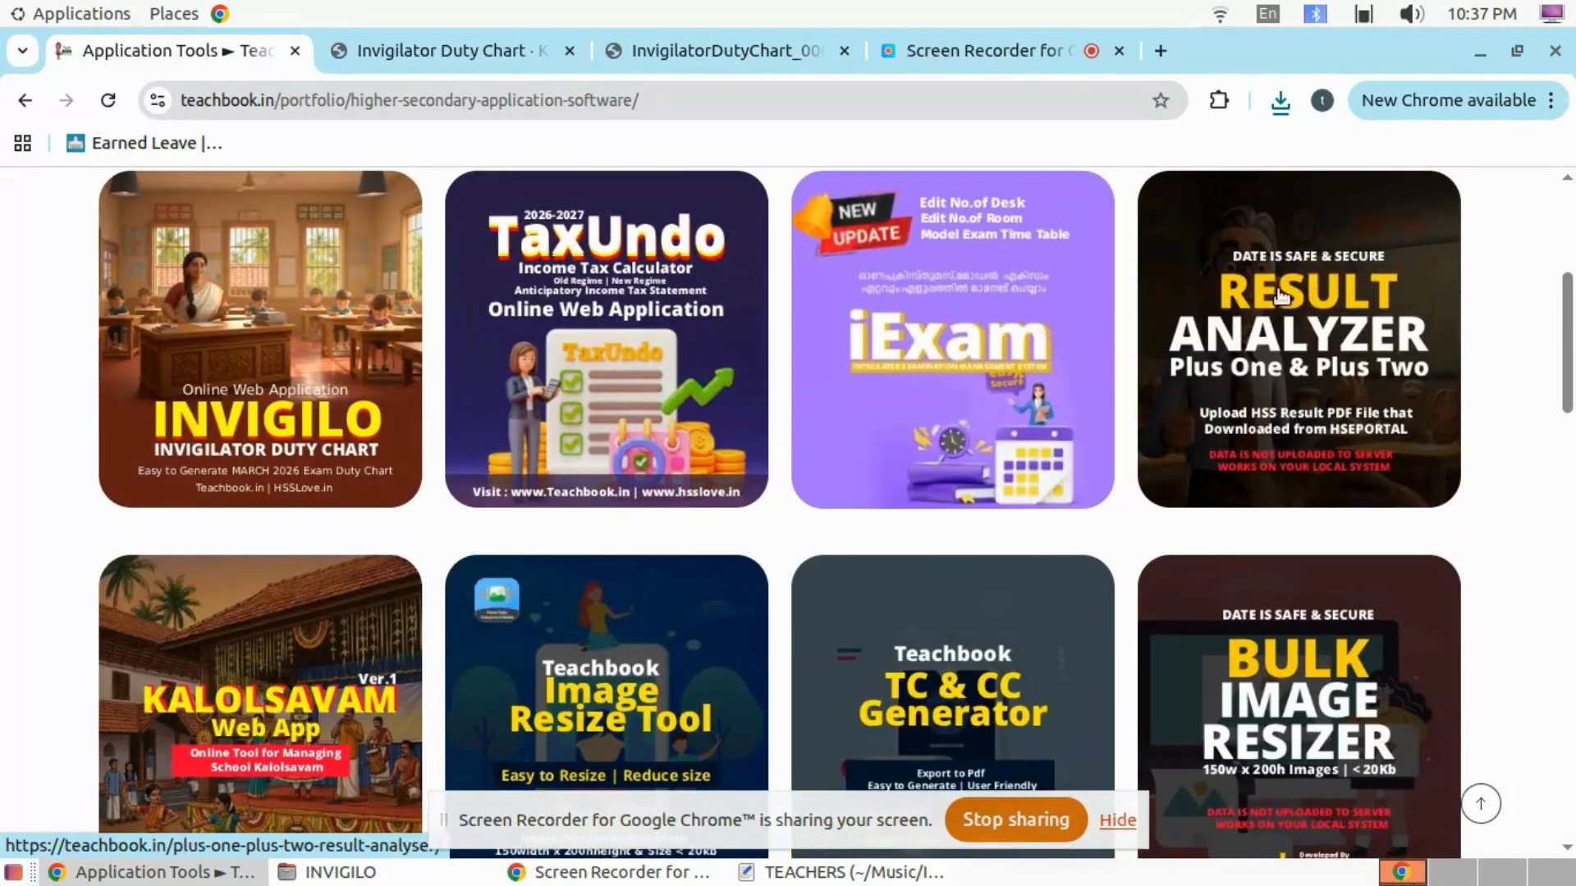